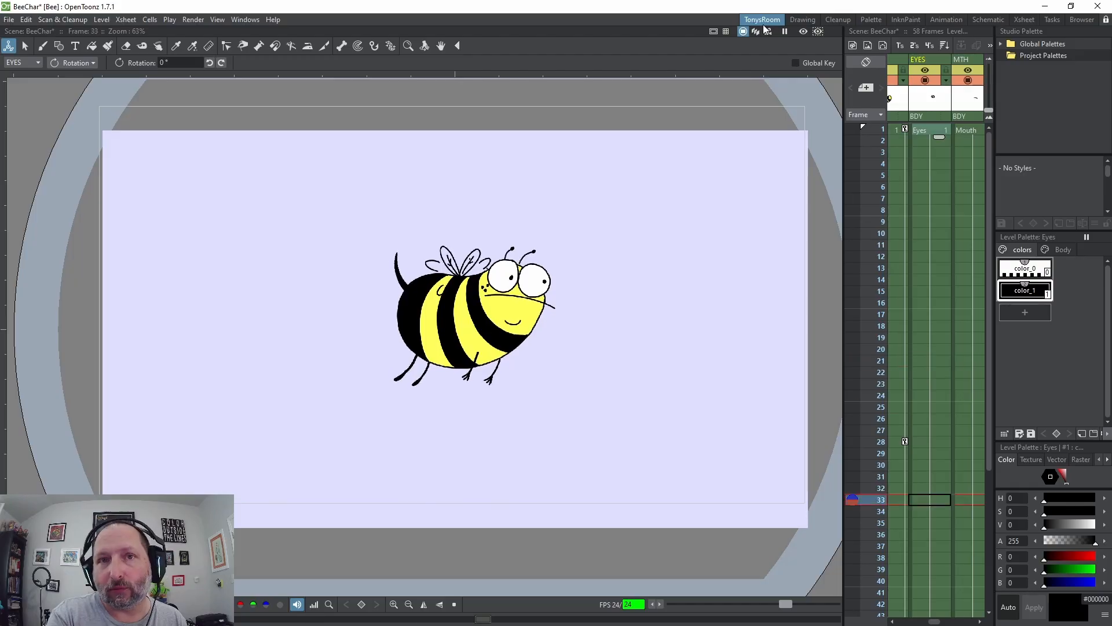
Step: Look through the Drawing, Cleanup, Palette, Animation, Schematic and Xsheet rooms, returning to TonysRoom
{"action": "left_click", "coordinate": [804, 18]}
{"action": "left_click", "coordinate": [840, 20]}
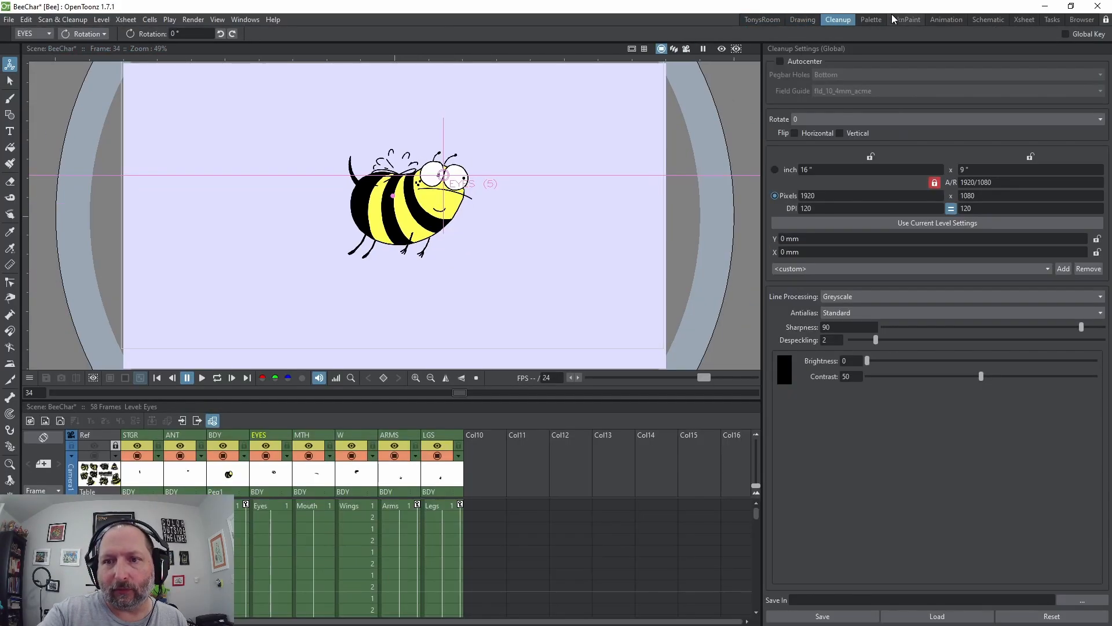
{"action": "left_click", "coordinate": [873, 19]}
{"action": "left_click", "coordinate": [947, 20]}
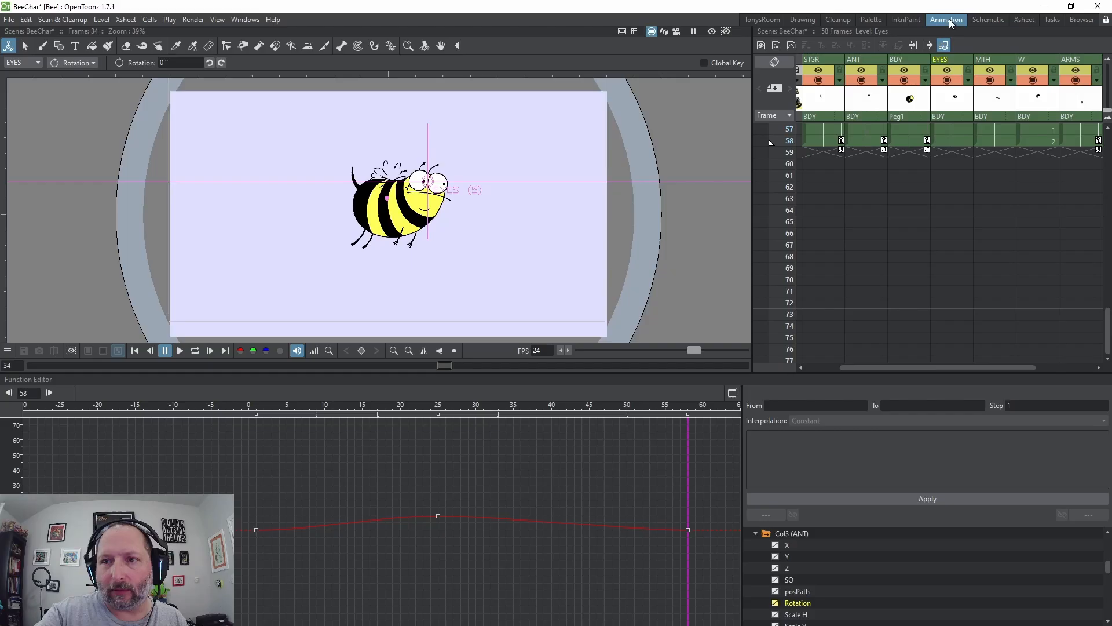
{"action": "left_click", "coordinate": [988, 19]}
{"action": "left_click", "coordinate": [764, 20]}
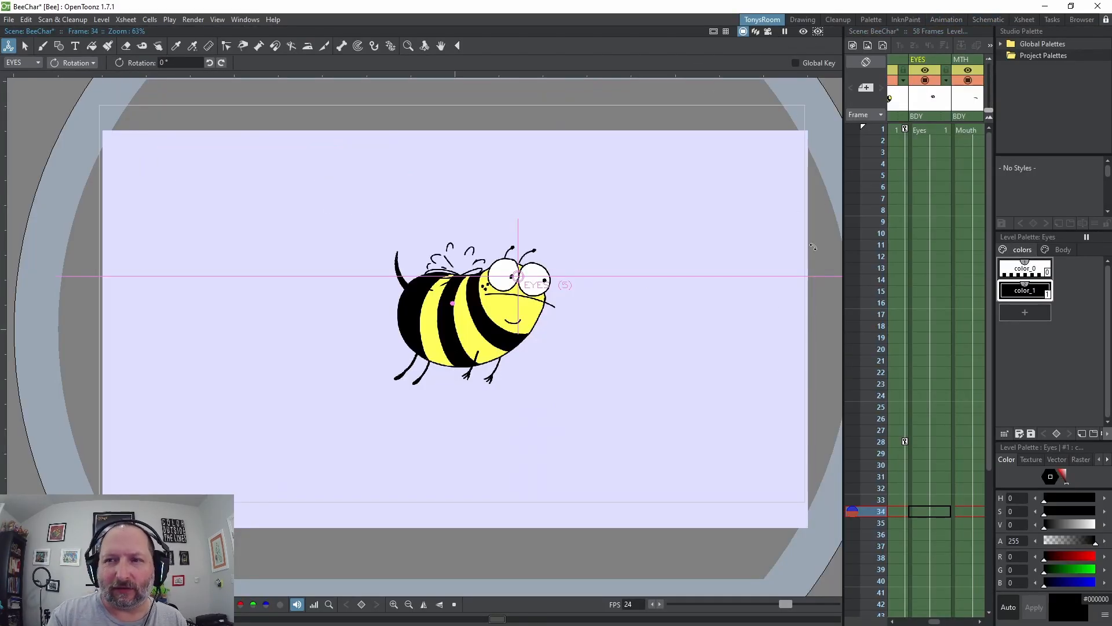
{"action": "left_click", "coordinate": [1024, 20]}
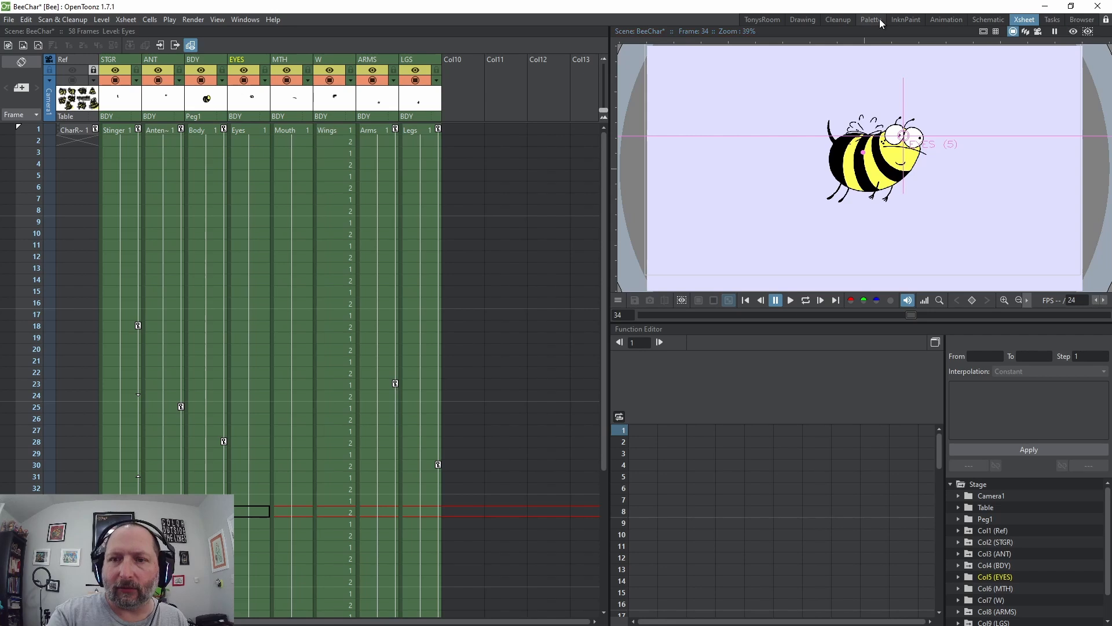
{"action": "left_click", "coordinate": [760, 20]}
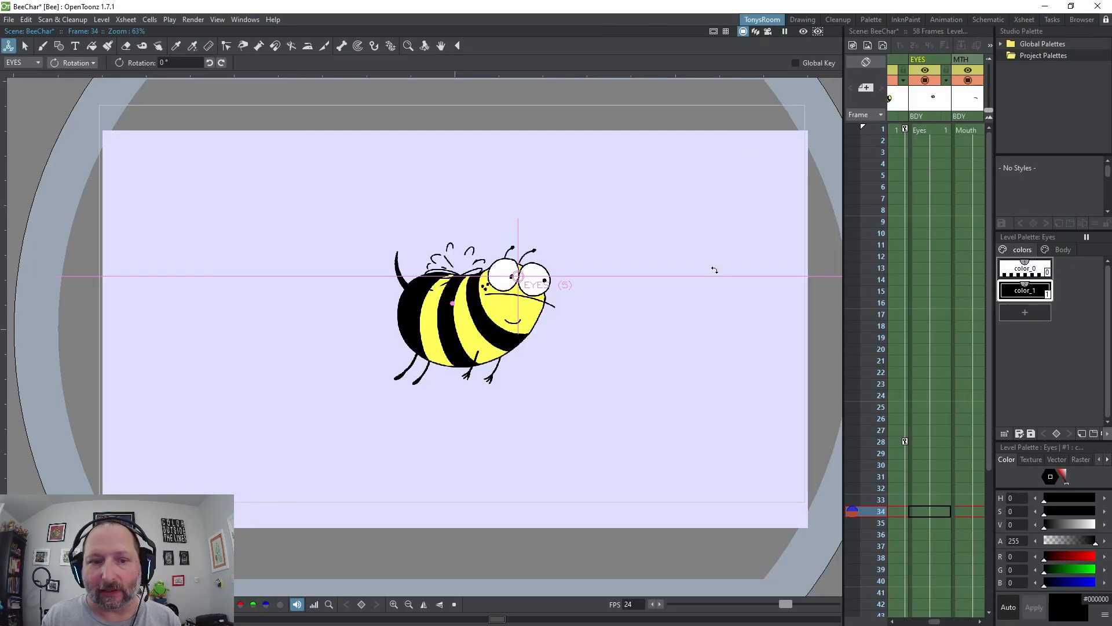
{"action": "left_click", "coordinate": [942, 18]}
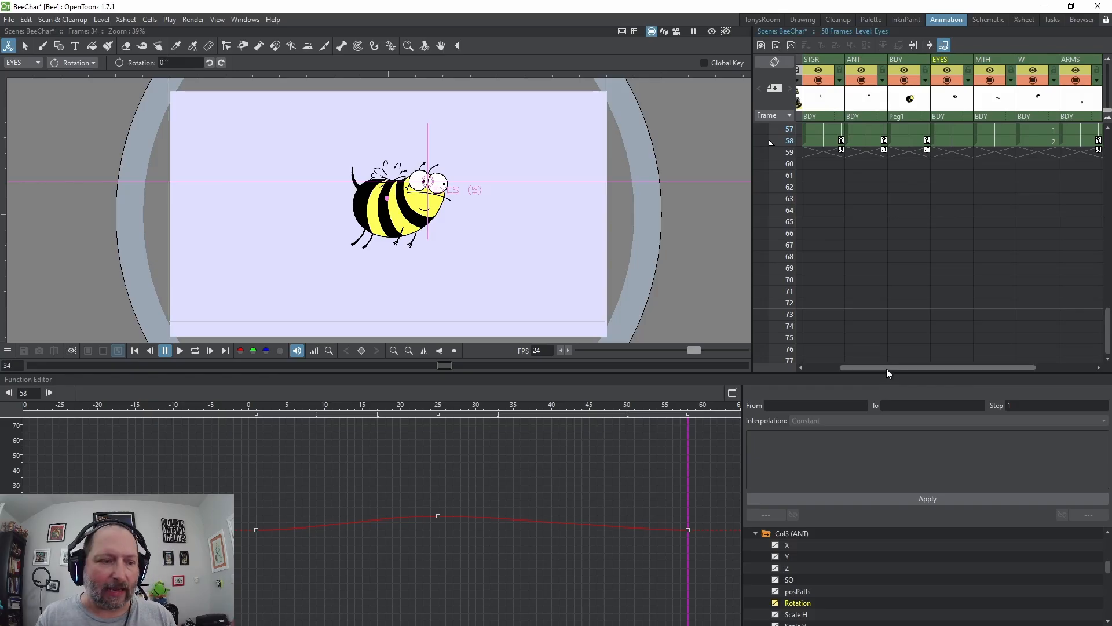
{"action": "left_click", "coordinate": [771, 19]}
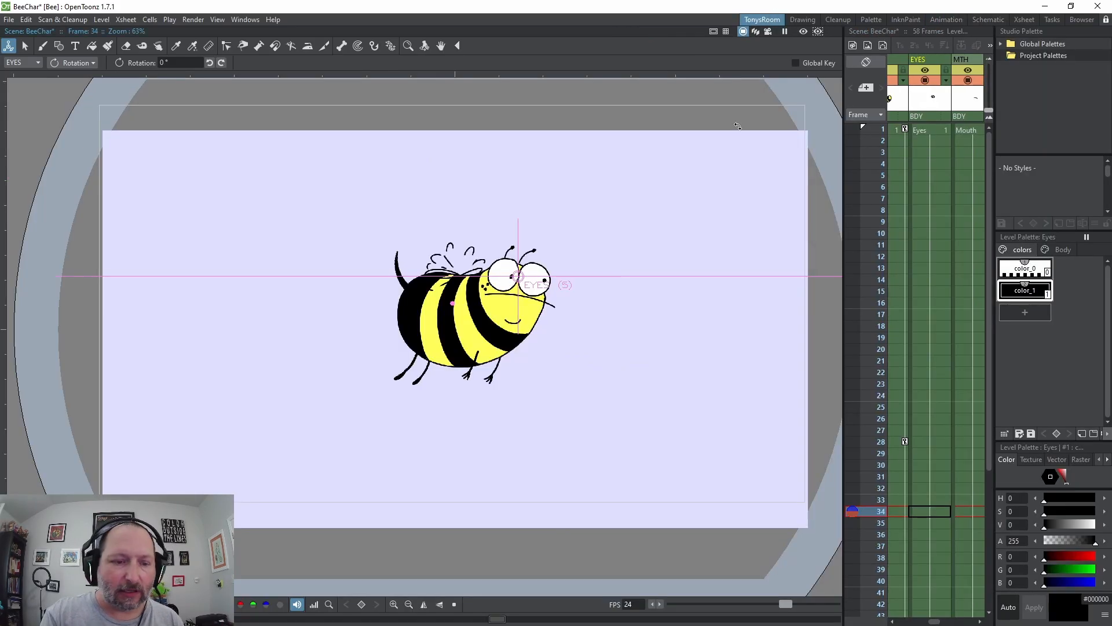
Step: Open the Function Editor as a floating window, place it over the canvas, and close it again
{"action": "left_click", "coordinate": [245, 19]}
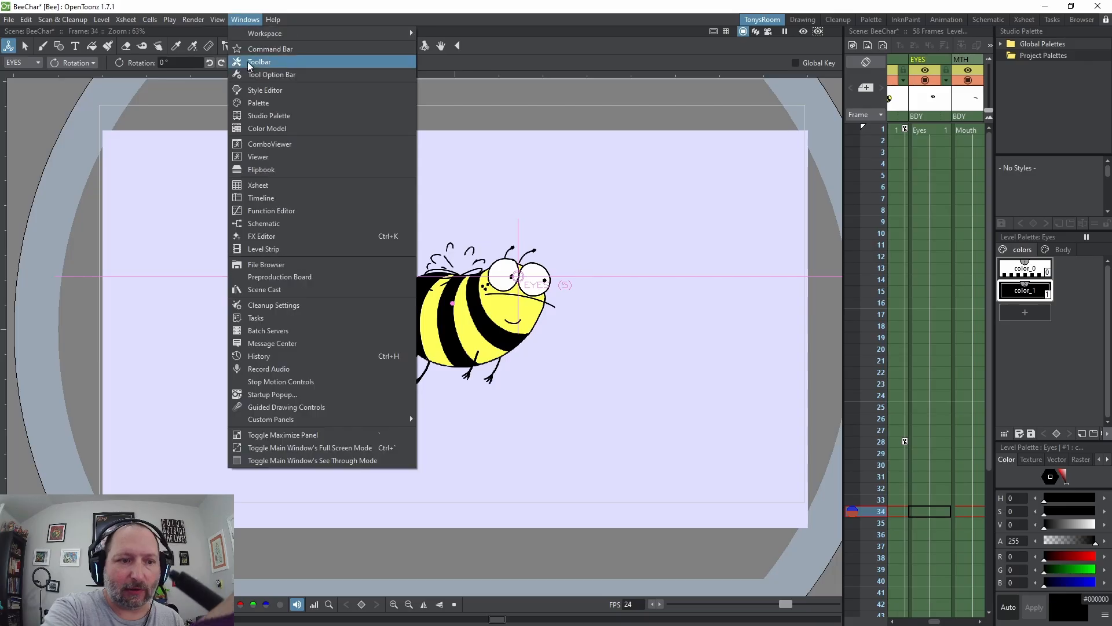
{"action": "left_click", "coordinate": [279, 211]}
{"action": "left_click_drag", "start_coordinate": [950, 313], "coordinate": [643, 204]}
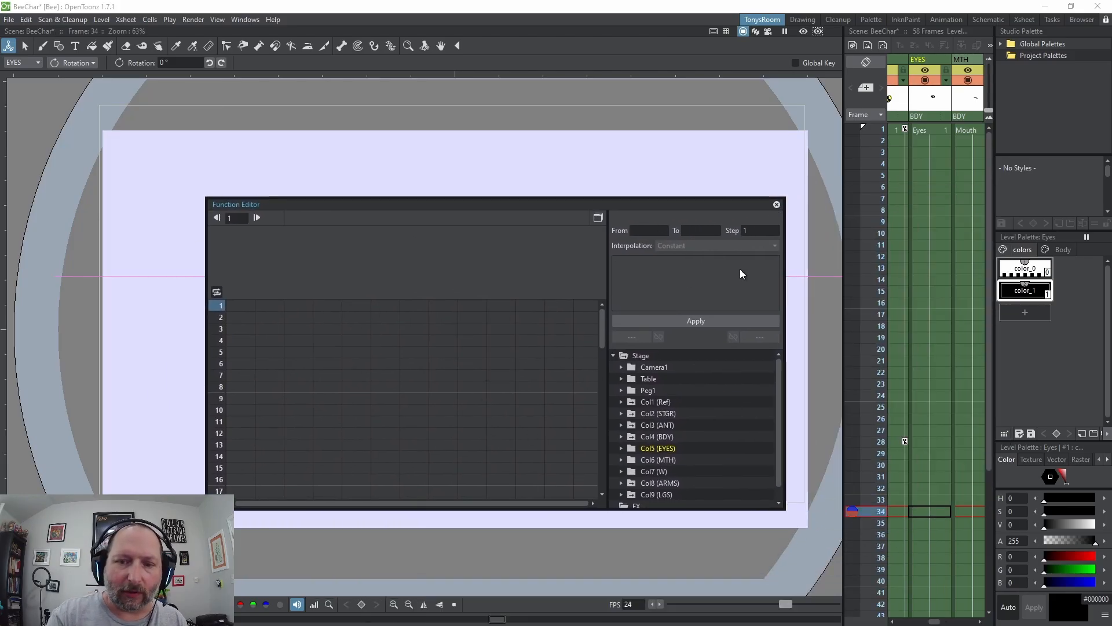
{"action": "left_click", "coordinate": [777, 205]}
Step: Play and stop the bee animation, and widen the Xsheet until all the bee's part columns show
{"action": "key", "text": "l"}
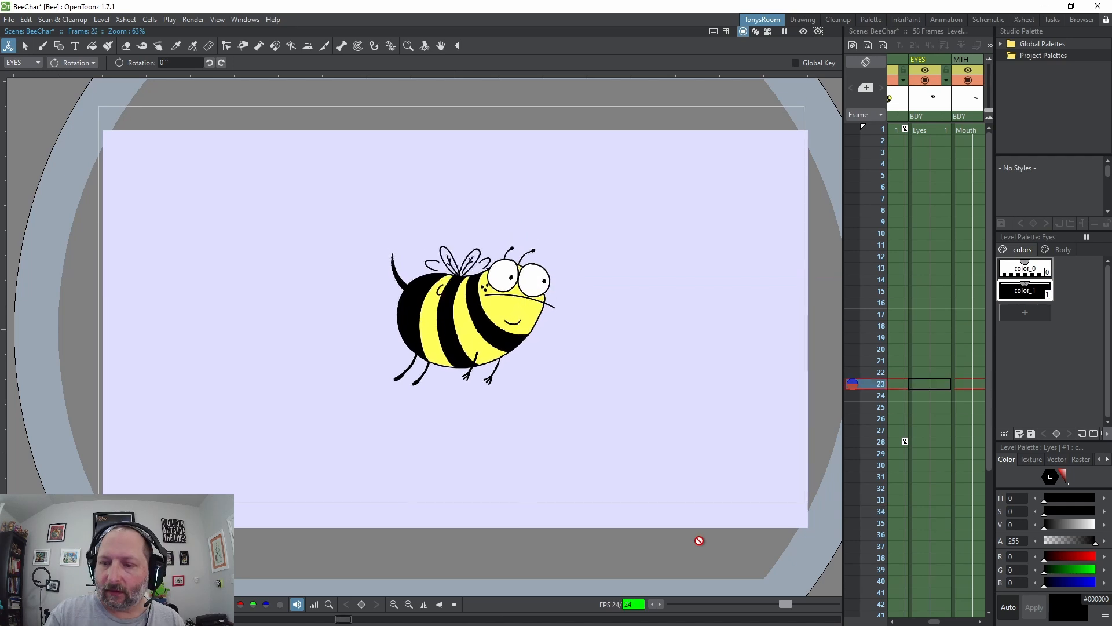
{"action": "key", "text": "l"}
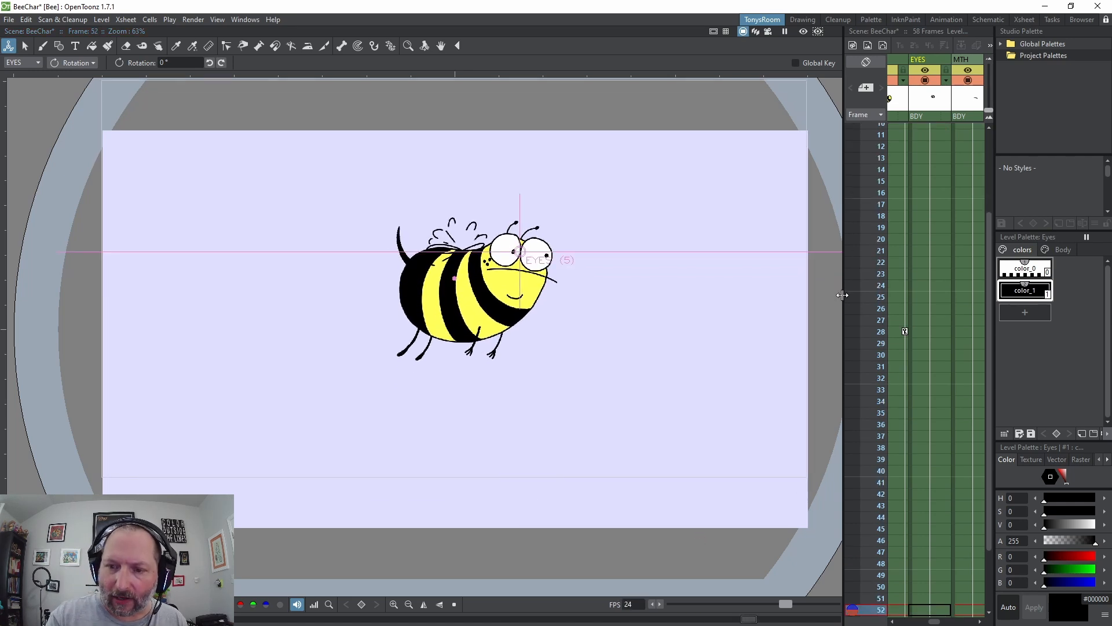
{"action": "left_click_drag", "start_coordinate": [842, 295], "coordinate": [472, 342]}
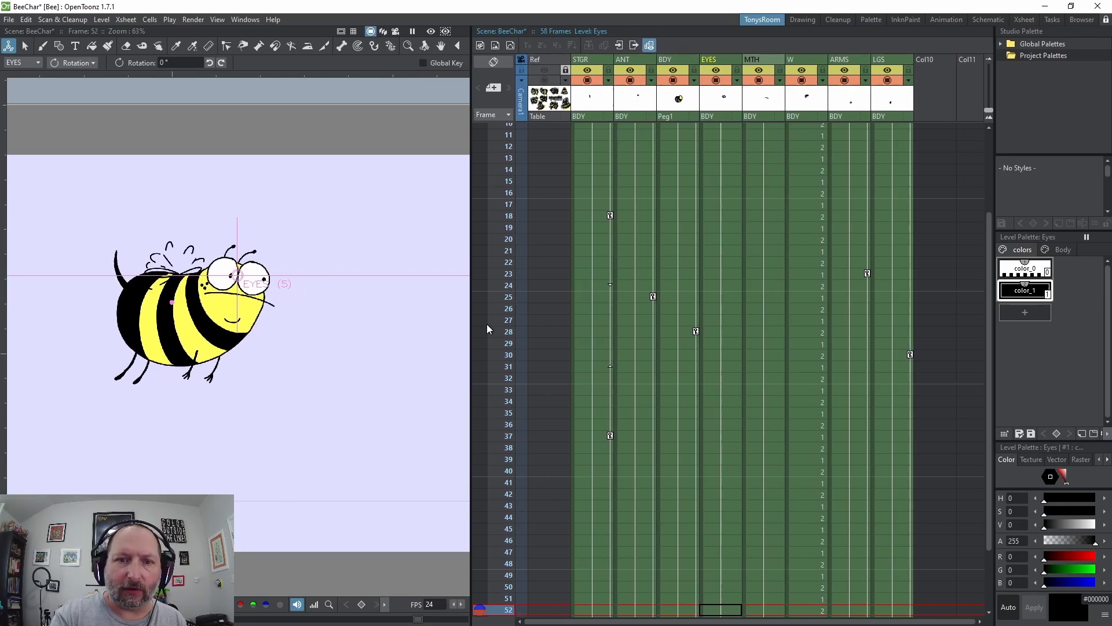
Step: Hide and show the stinger, antenna, body, eyes, mouth, wings, arms and legs columns one at a time to identify each part
{"action": "left_click", "coordinate": [590, 80]}
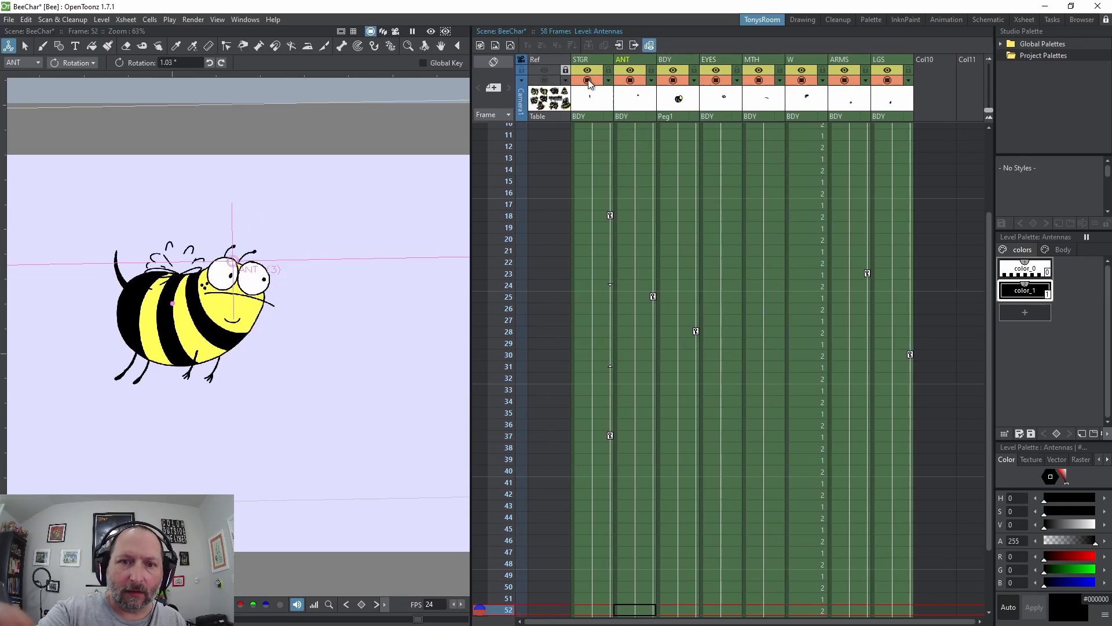
{"action": "left_click", "coordinate": [633, 83]}
{"action": "left_click", "coordinate": [674, 84]}
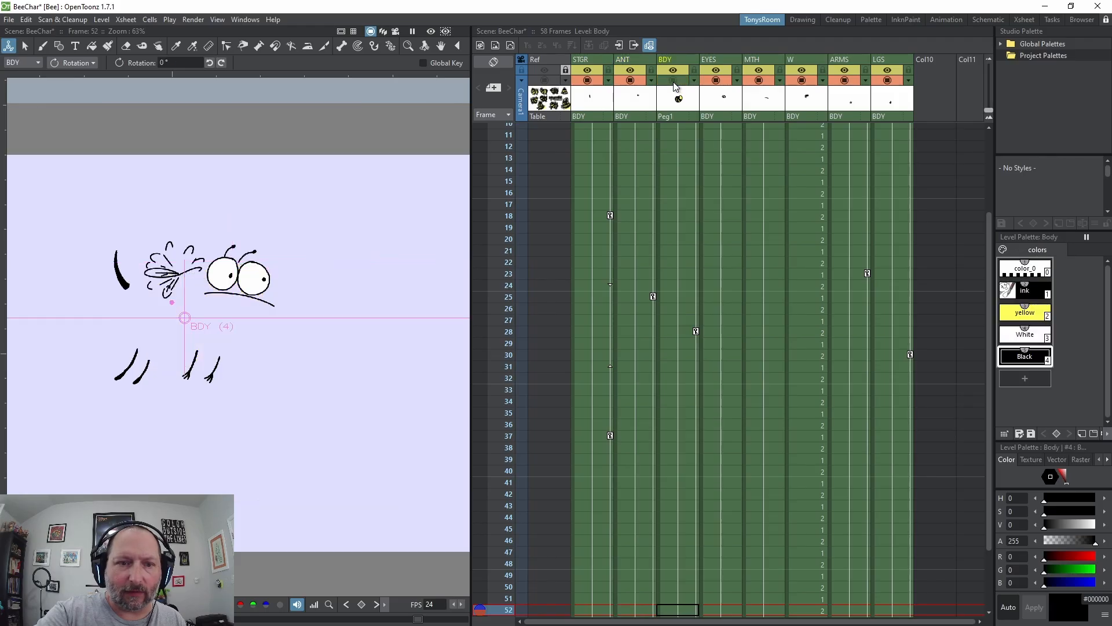
{"action": "left_click", "coordinate": [674, 82]}
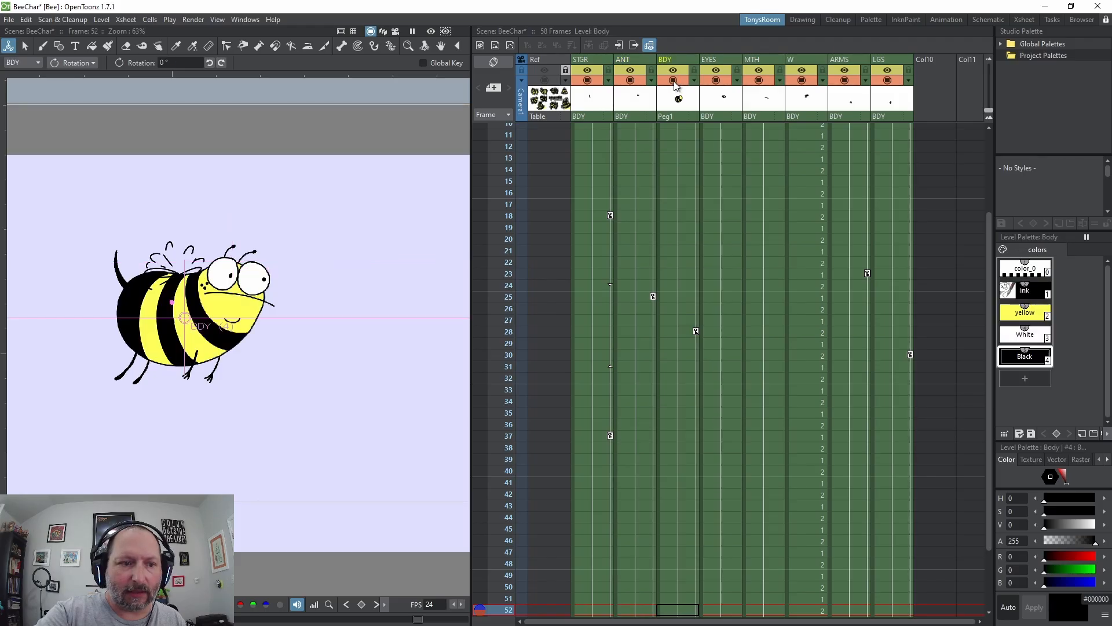
{"action": "left_click", "coordinate": [720, 87]}
{"action": "left_click", "coordinate": [720, 86]}
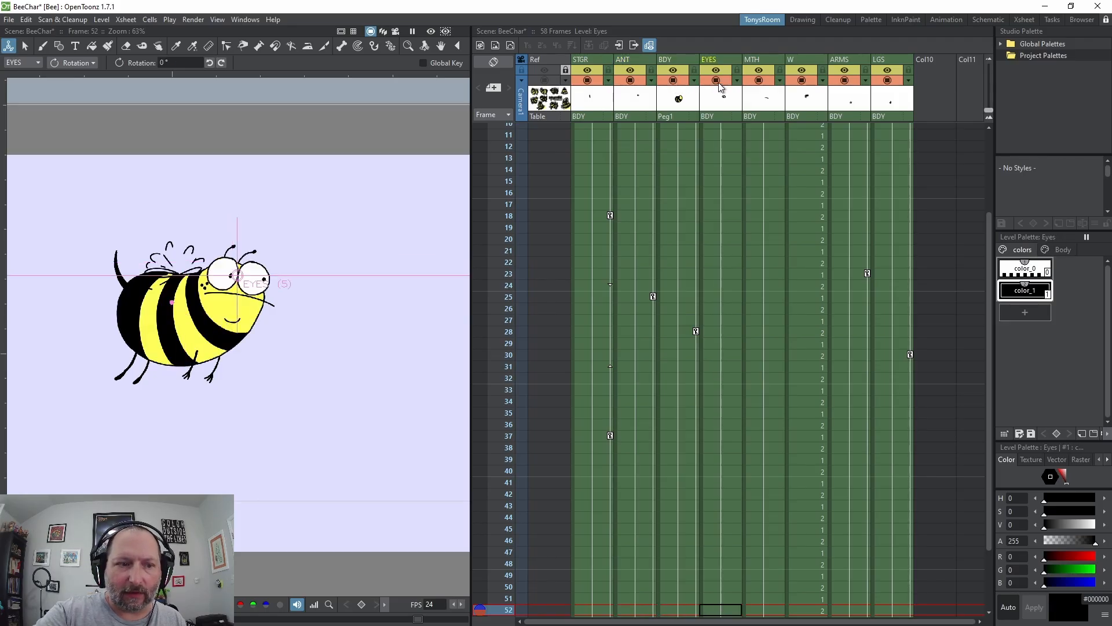
{"action": "left_click", "coordinate": [762, 87]}
{"action": "left_click", "coordinate": [762, 87]}
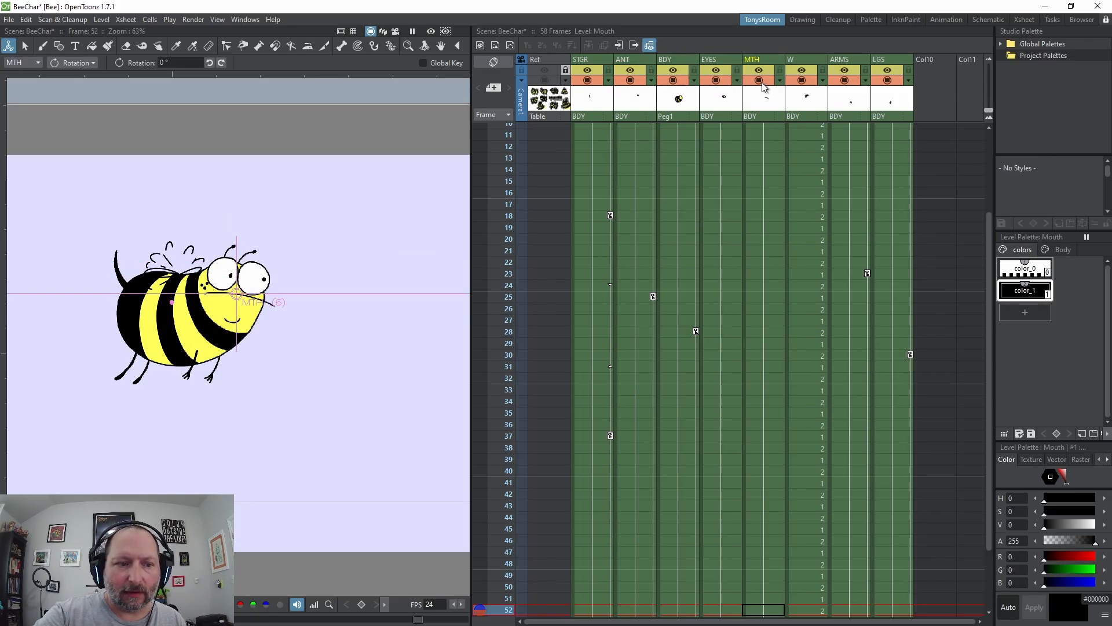
{"action": "left_click", "coordinate": [811, 81]}
{"action": "left_click", "coordinate": [811, 81]}
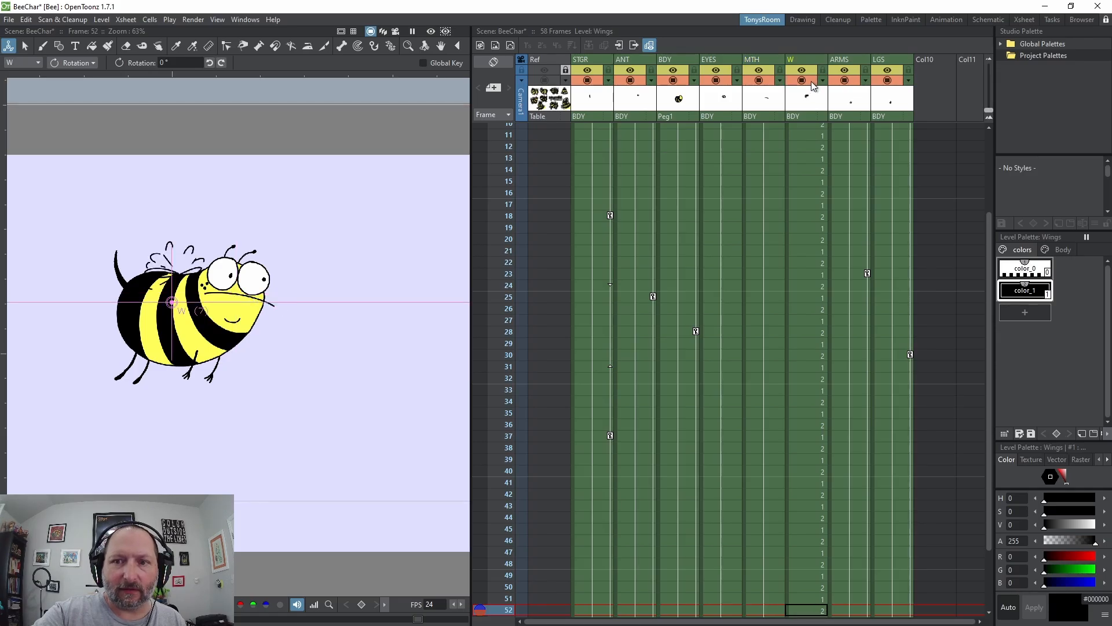
{"action": "left_click", "coordinate": [844, 81]}
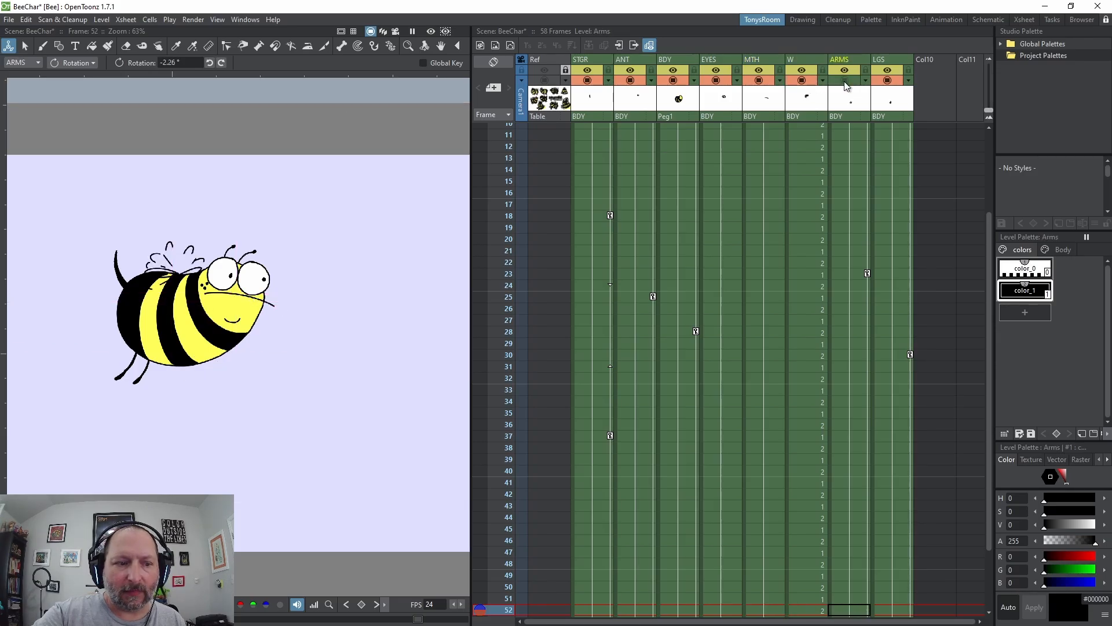
{"action": "left_click", "coordinate": [844, 81]}
{"action": "left_click", "coordinate": [887, 81]}
{"action": "left_click", "coordinate": [888, 81]}
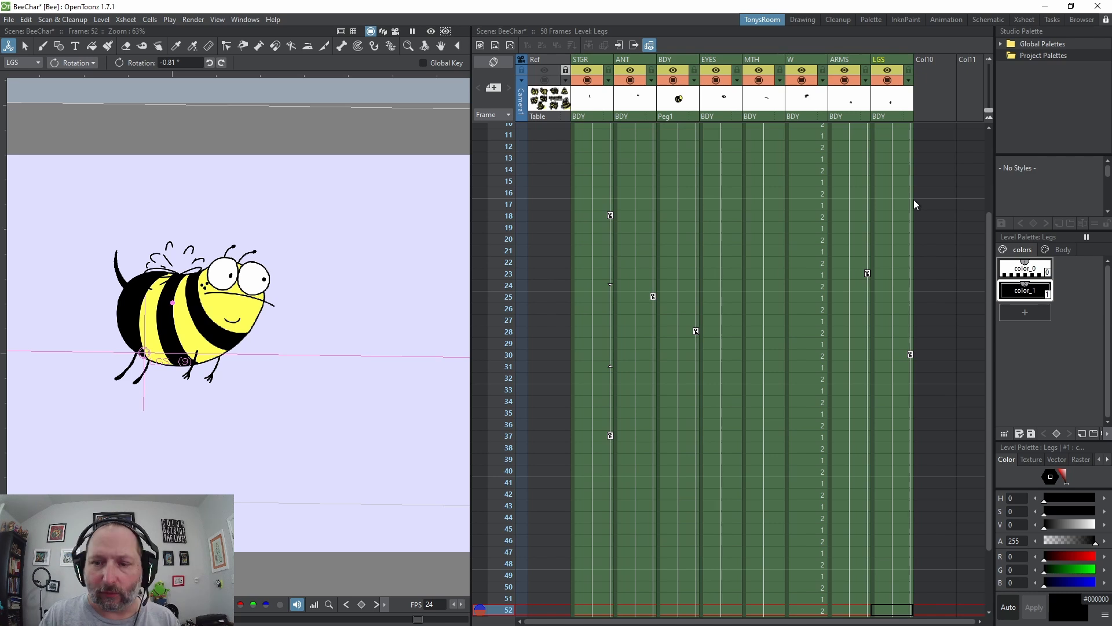
Step: Narrow the Xsheet to enlarge the viewer, and play the animation with the body's first frame selected
{"action": "left_click", "coordinate": [860, 58]}
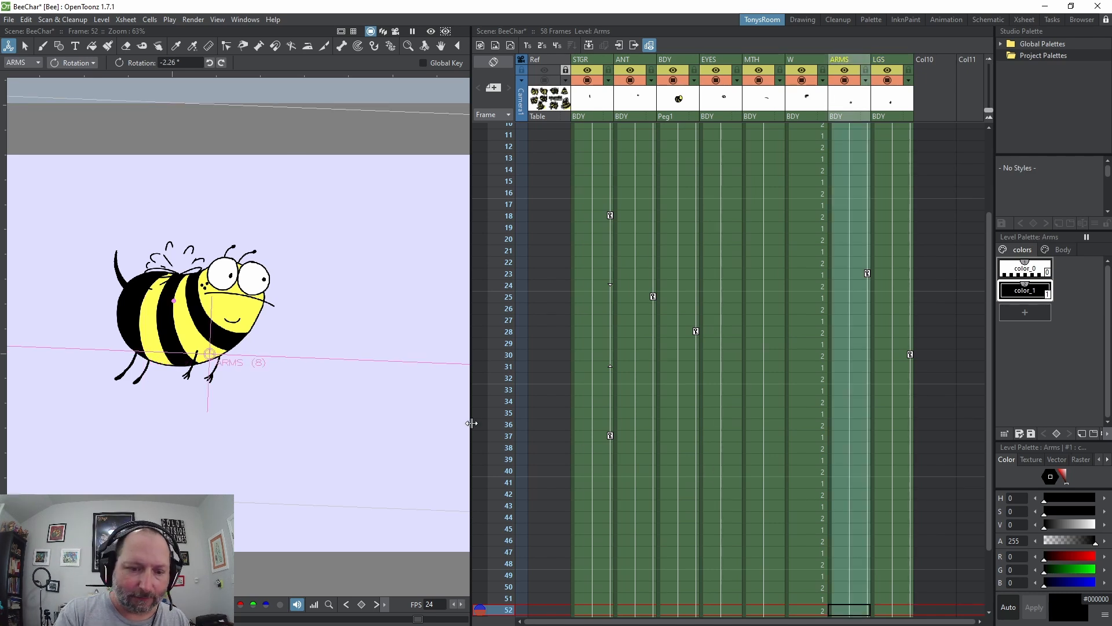
{"action": "left_click_drag", "start_coordinate": [472, 423], "coordinate": [574, 423]}
{"action": "left_click", "coordinate": [784, 132]}
{"action": "key", "text": "p"}
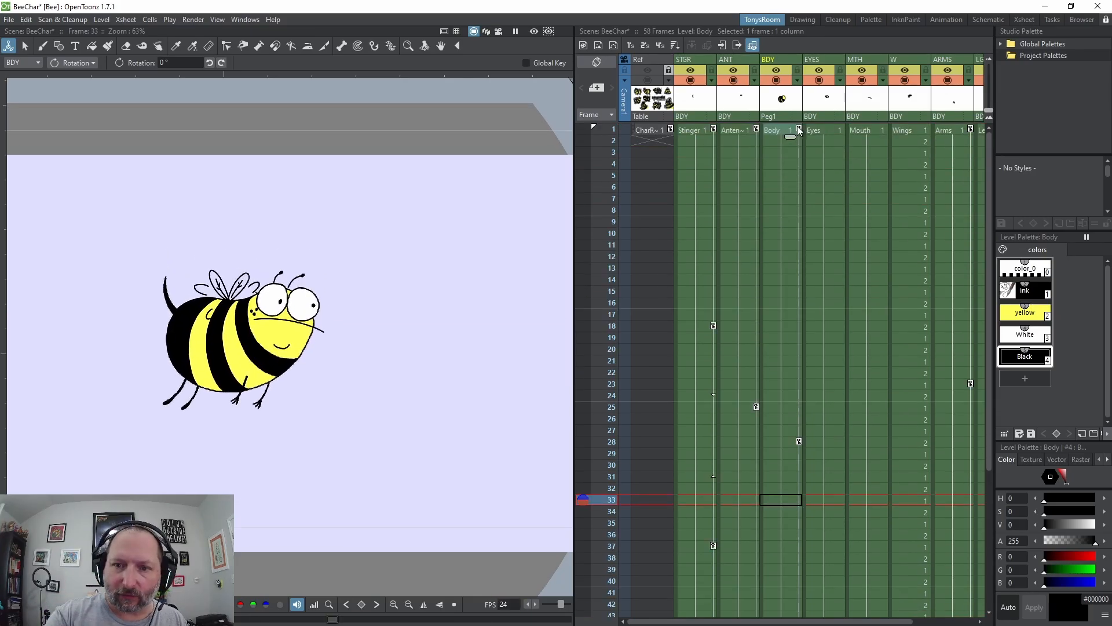
Step: Inspect the body column's keyframes at frames 1, 28 and 58
{"action": "left_click", "coordinate": [798, 130]}
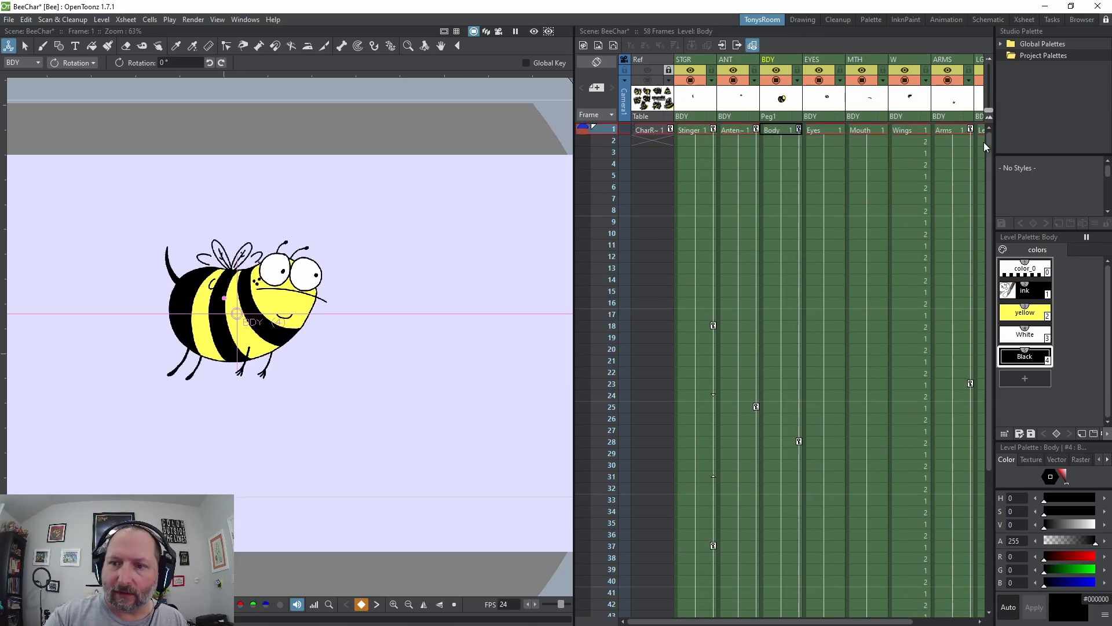
{"action": "scroll", "coordinate": [988, 159], "scroll_direction": "down", "scroll_amount": 4}
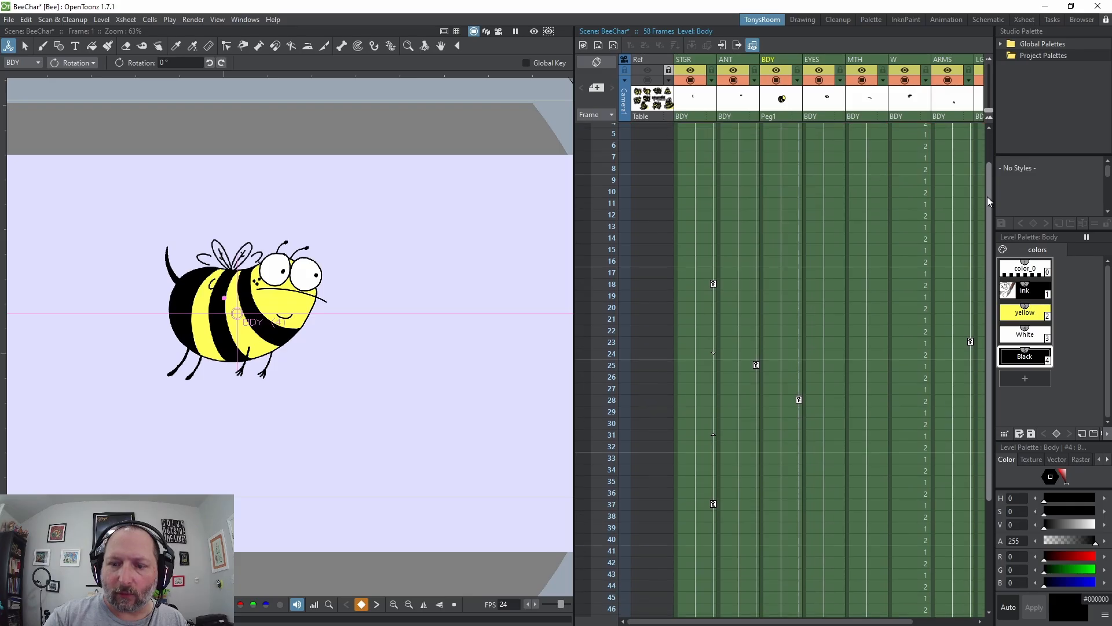
{"action": "scroll", "coordinate": [988, 201], "scroll_direction": "down", "scroll_amount": 2}
{"action": "left_click", "coordinate": [797, 326]}
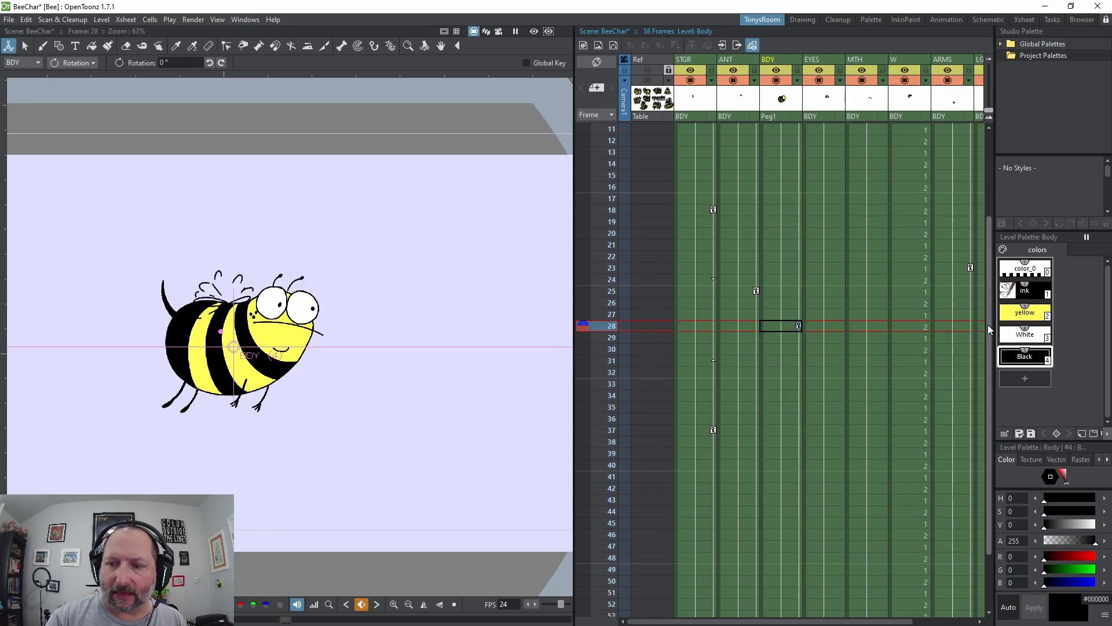
{"action": "scroll", "coordinate": [988, 324], "scroll_direction": "down", "scroll_amount": 2}
{"action": "left_click", "coordinate": [799, 601]}
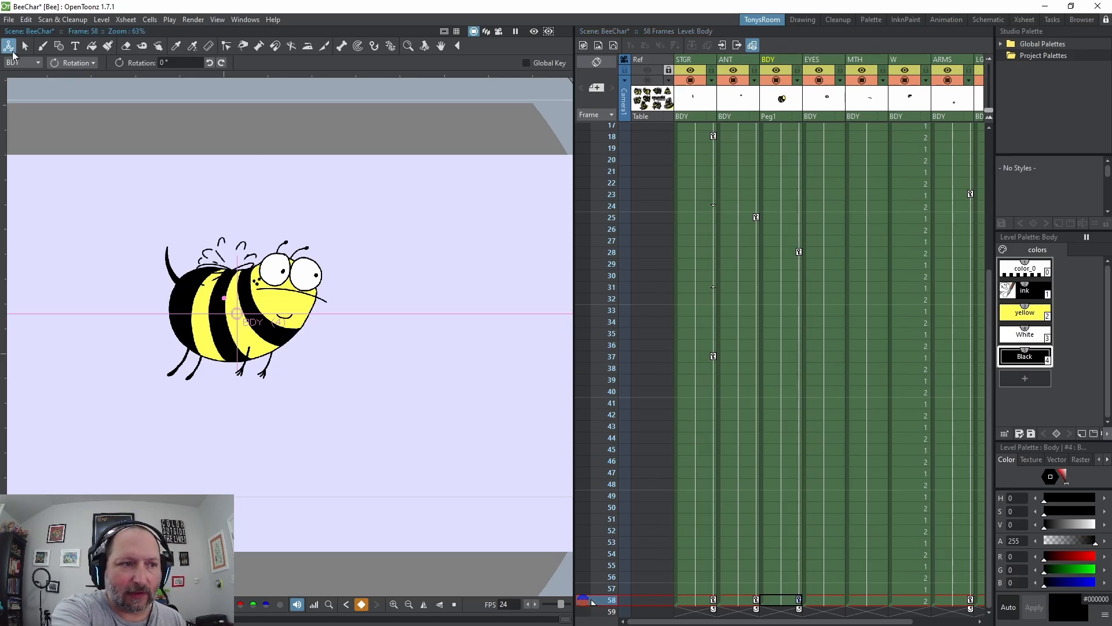
Step: Switch the Animate tool to Position mode for the body and play the animation
{"action": "left_click", "coordinate": [63, 65]}
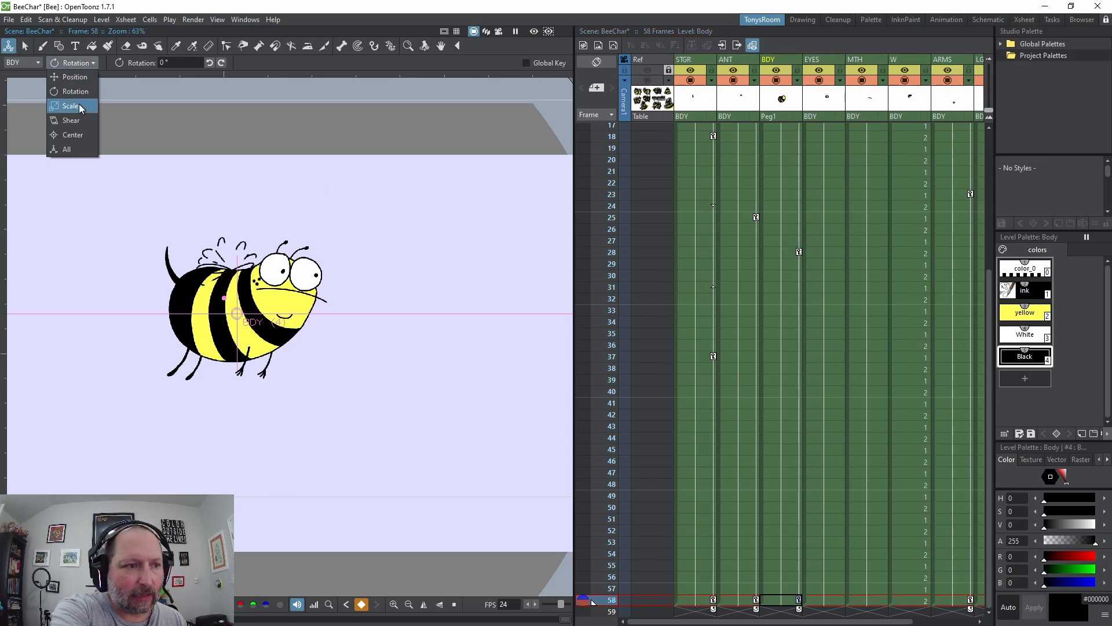
{"action": "left_click", "coordinate": [71, 79]}
{"action": "key", "text": "p"}
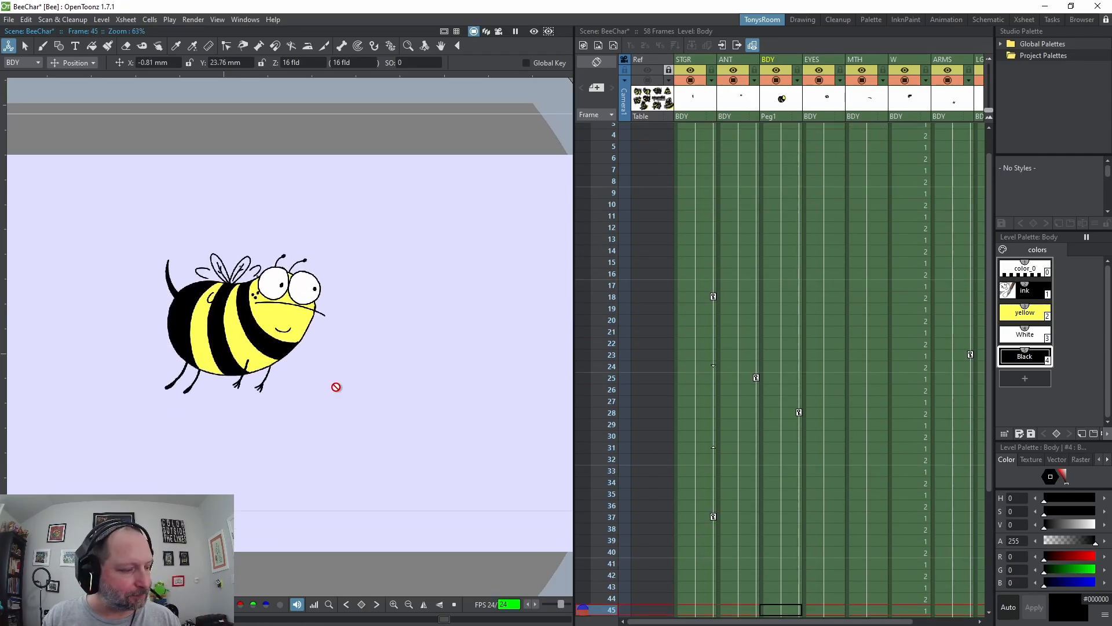
{"action": "key", "text": "p"}
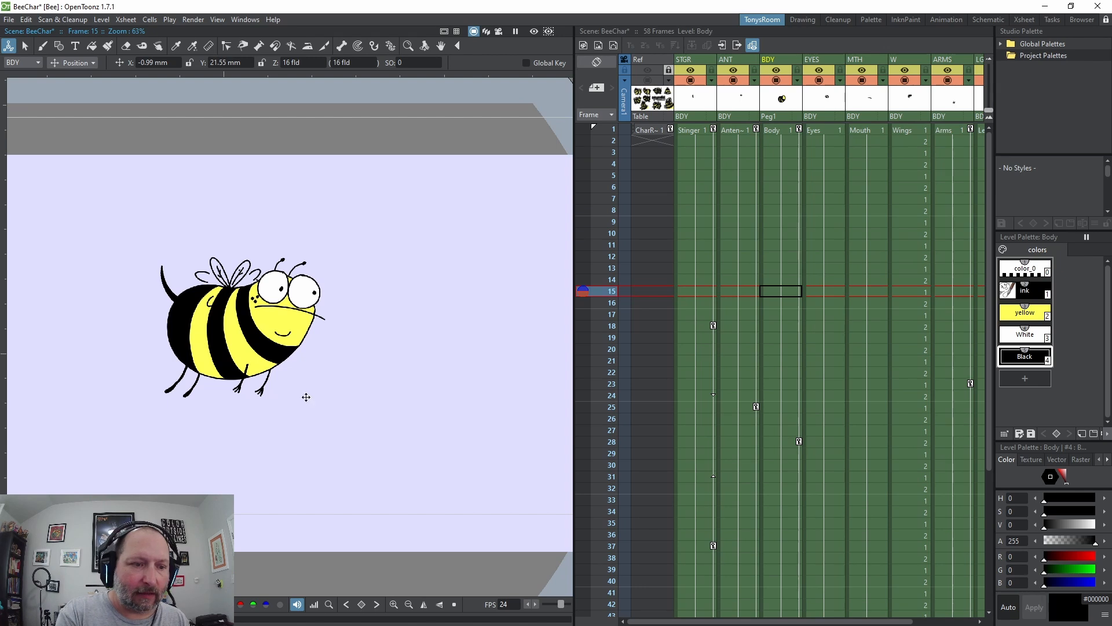
Step: Step through the Wings column's alternating drawings from frame 1 to 10, and play the wing flapping from the first frame
{"action": "left_click", "coordinate": [921, 130]}
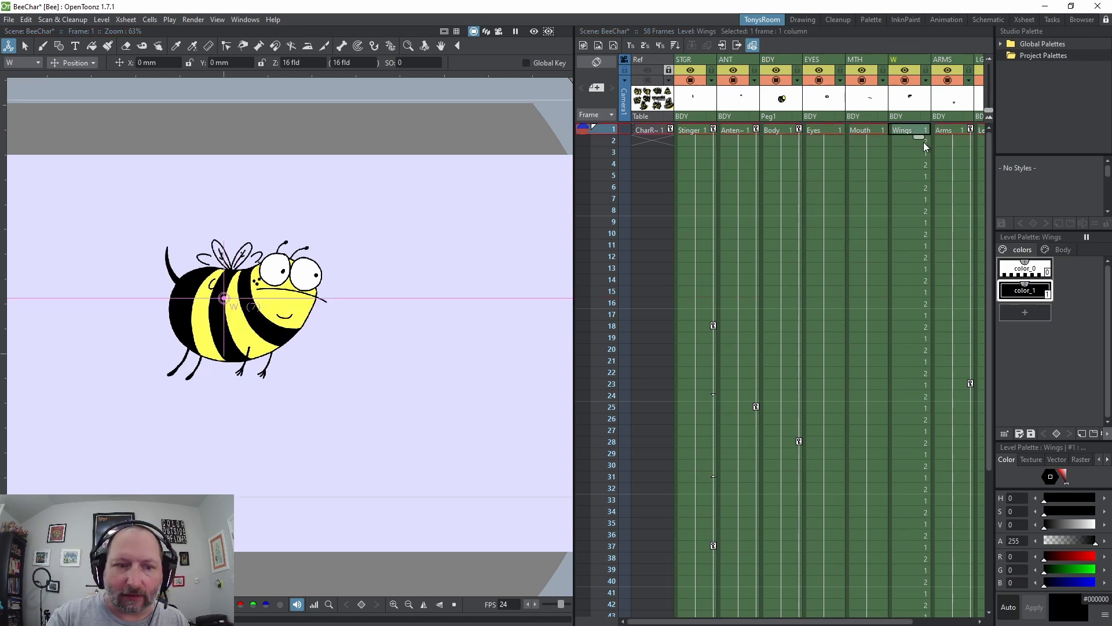
{"action": "left_click", "coordinate": [924, 142]}
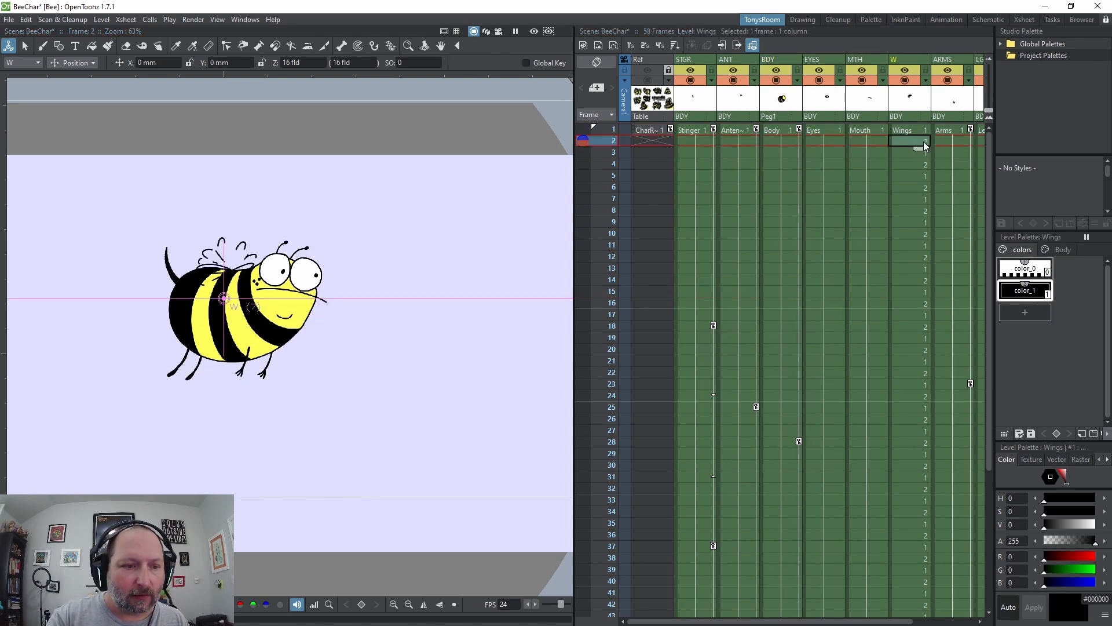
{"action": "left_click", "coordinate": [926, 152]}
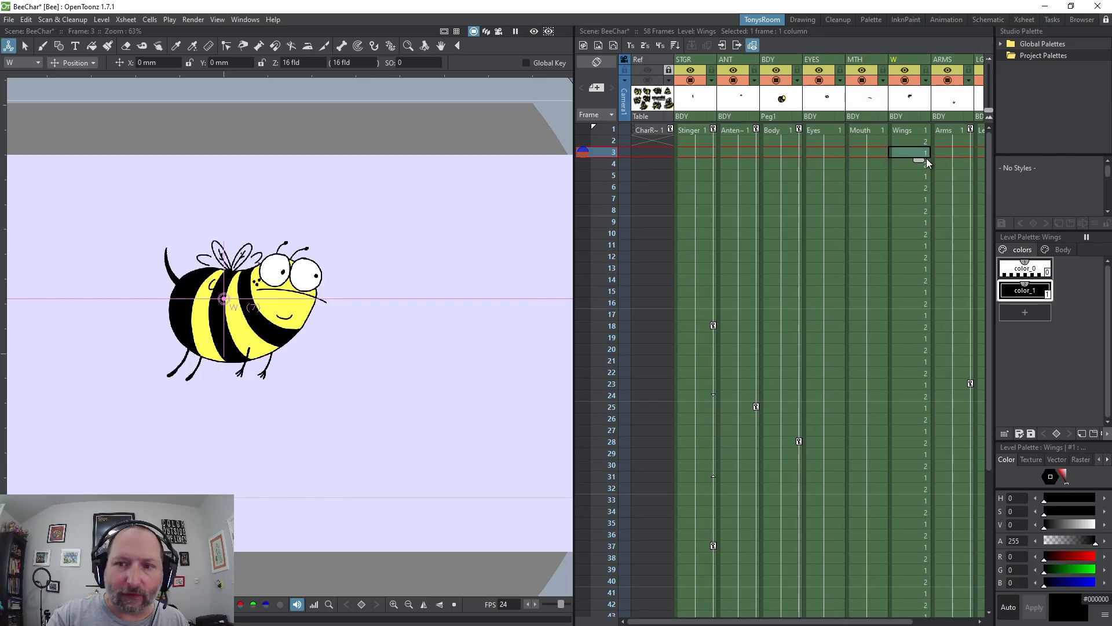
{"action": "left_click", "coordinate": [925, 163]}
{"action": "left_click", "coordinate": [925, 175]}
{"action": "left_click", "coordinate": [923, 187]}
{"action": "left_click", "coordinate": [924, 198]}
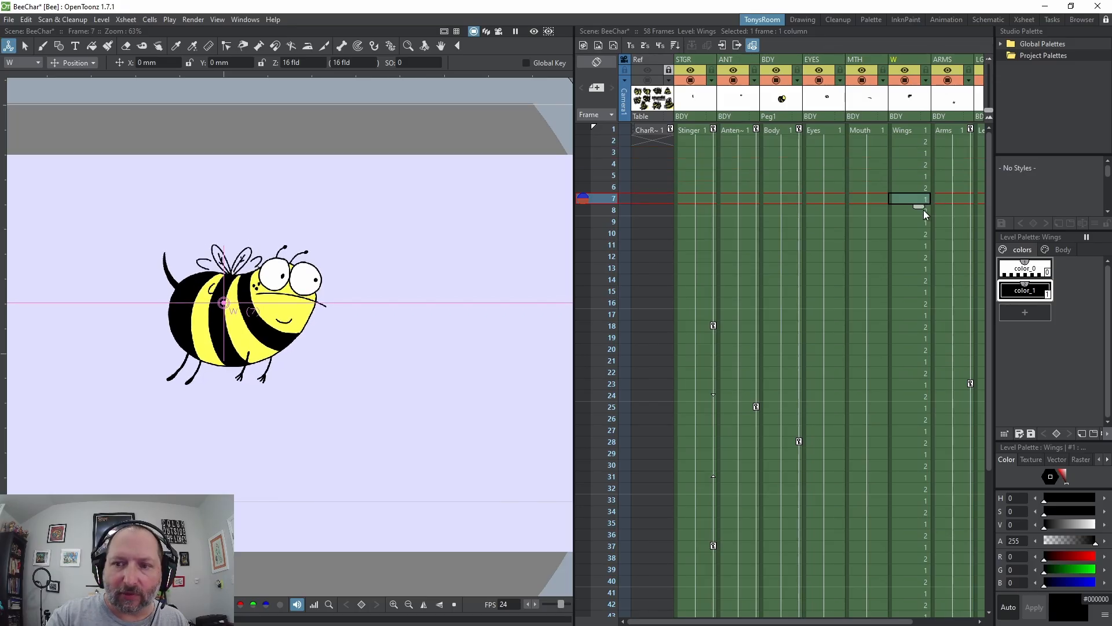
{"action": "left_click", "coordinate": [923, 211]}
{"action": "left_click", "coordinate": [923, 222]}
{"action": "left_click", "coordinate": [923, 233]}
{"action": "left_click", "coordinate": [920, 129]}
{"action": "key", "text": "p"}
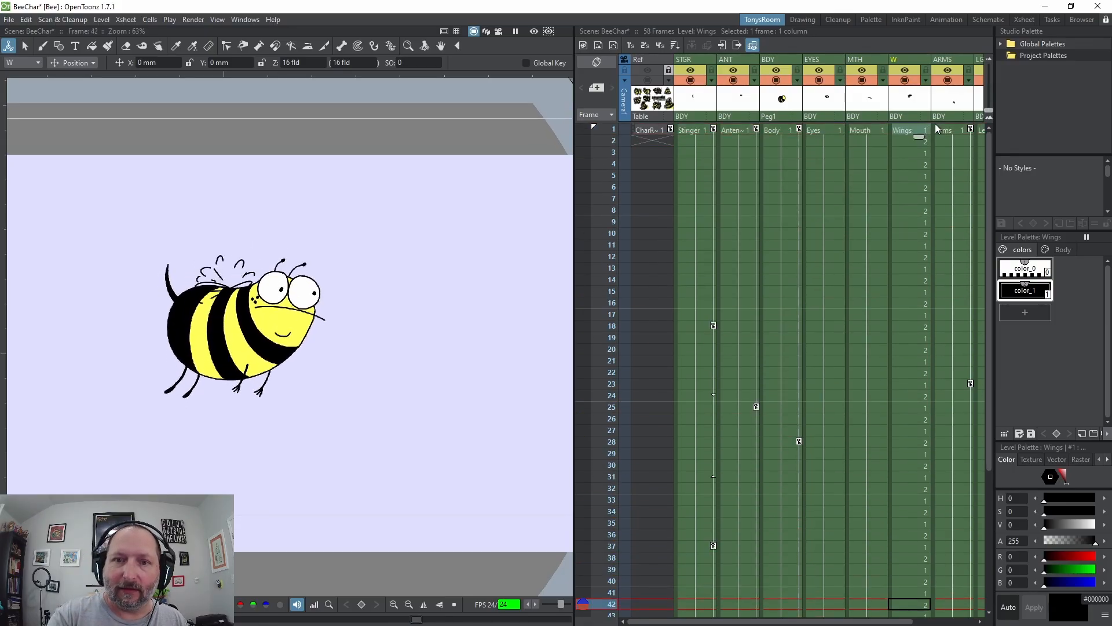
Step: Select the Stinger column's first frame and examine its pivot point up close where the stinger meets the body
{"action": "left_click", "coordinate": [700, 59]}
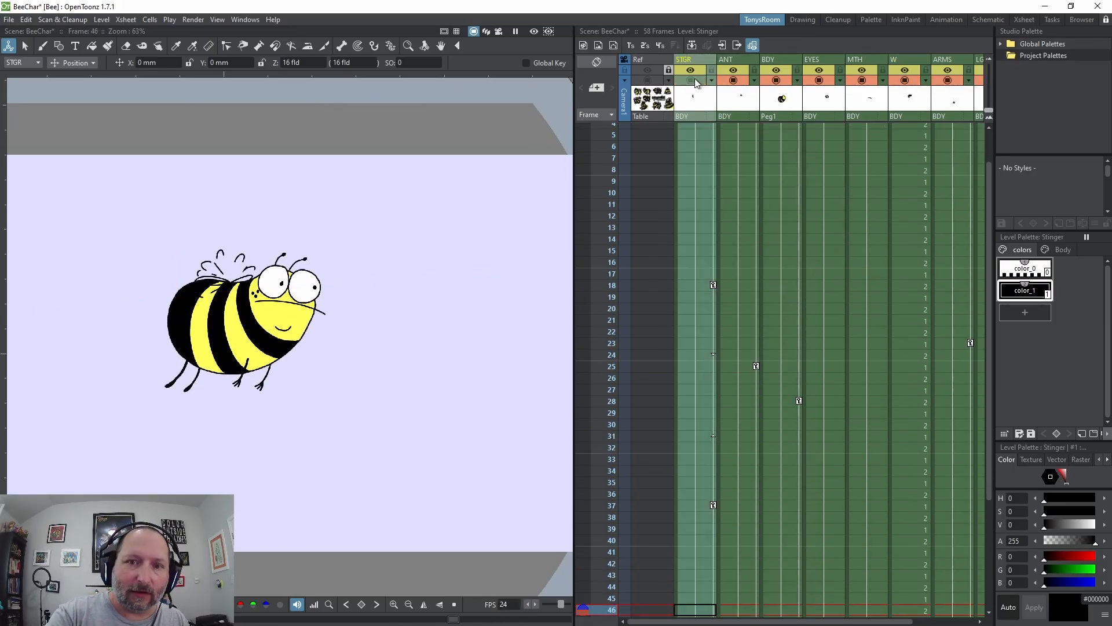
{"action": "left_click_drag", "start_coordinate": [989, 343], "coordinate": [989, 253]}
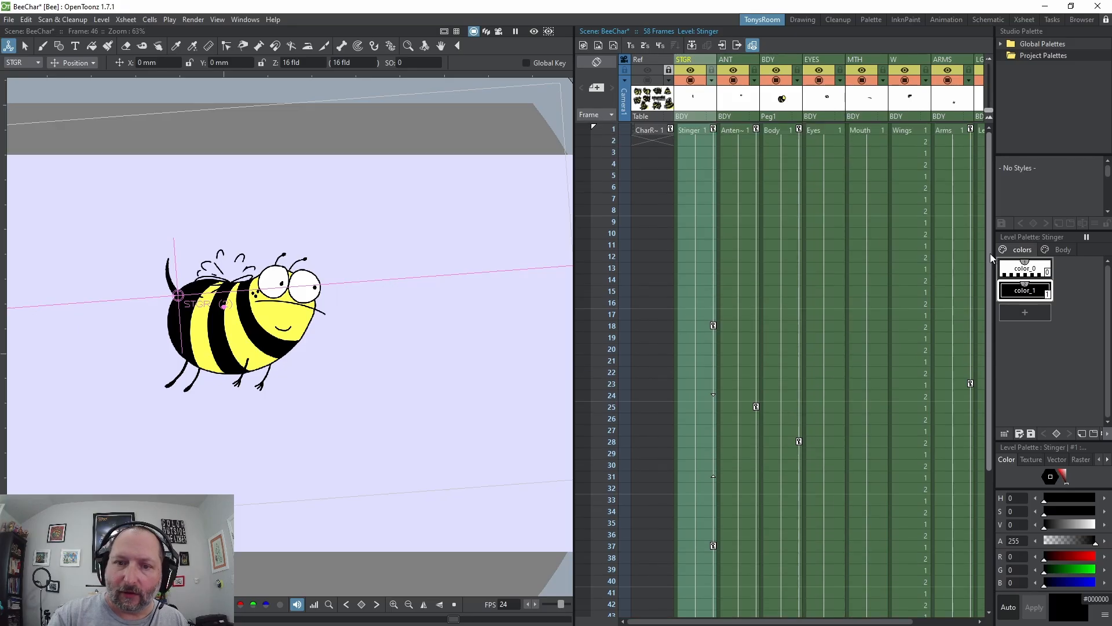
{"action": "left_click", "coordinate": [695, 131]}
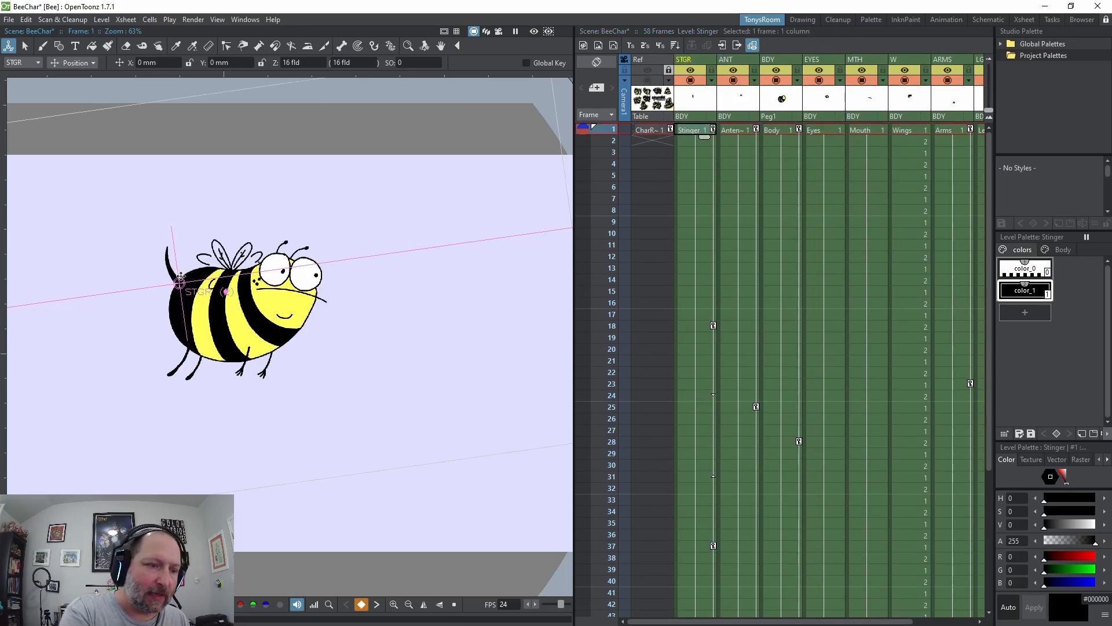
{"action": "scroll", "coordinate": [181, 277], "scroll_direction": "up", "scroll_amount": 8}
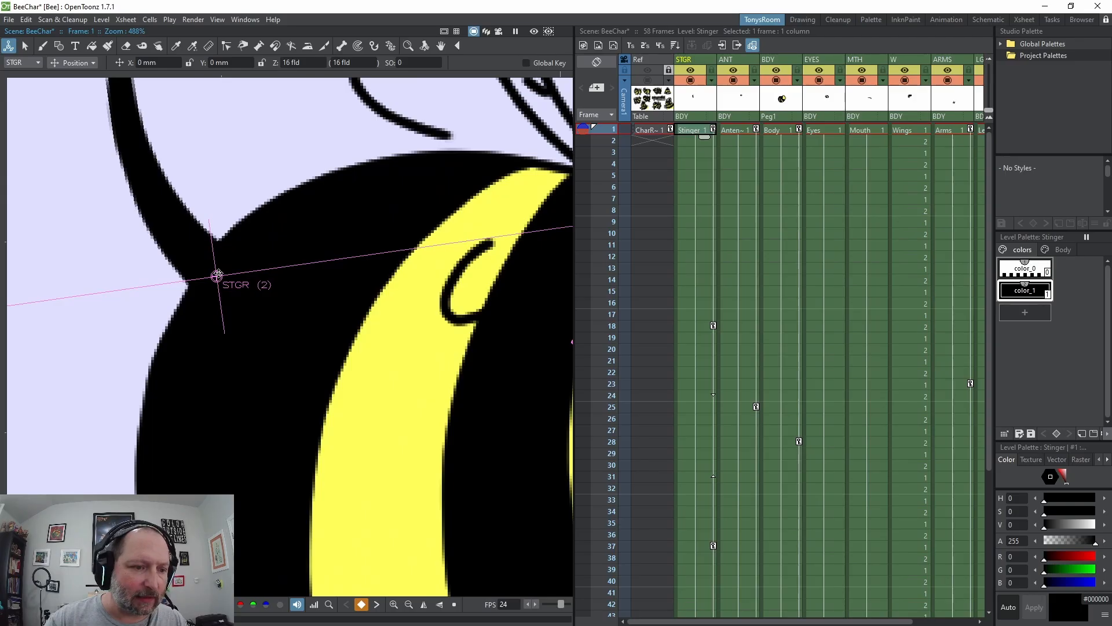
Step: Play the animation with the stinger selected to watch its rotation on the whole bee, and stop playback
{"action": "key", "text": "p"}
{"action": "scroll", "coordinate": [243, 293], "scroll_direction": "down", "scroll_amount": 4}
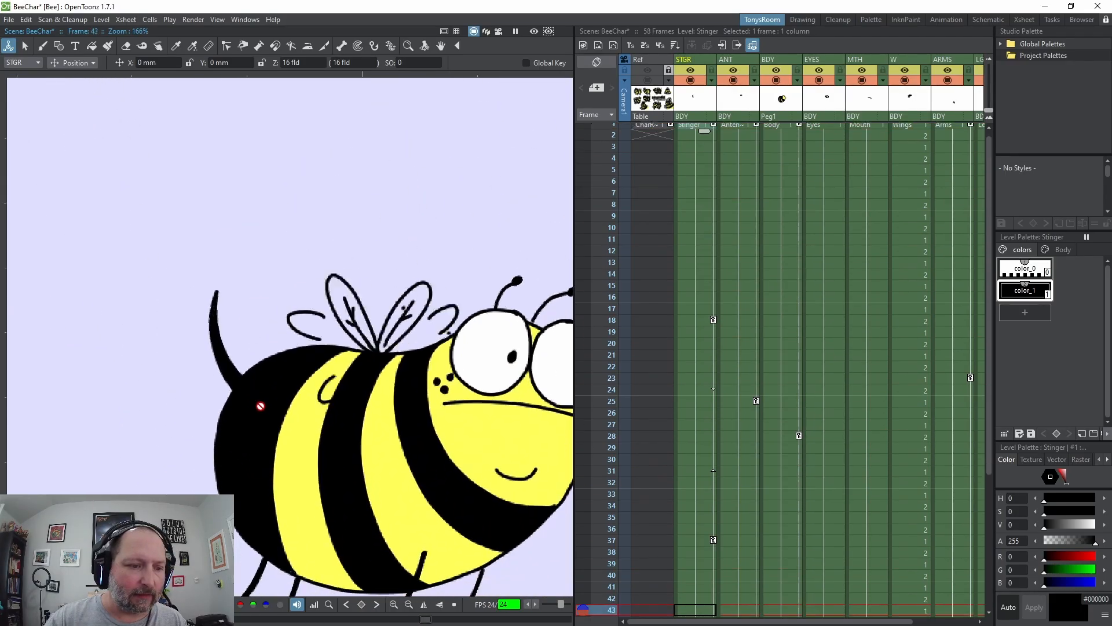
{"action": "scroll", "coordinate": [261, 405], "scroll_direction": "down", "scroll_amount": 3}
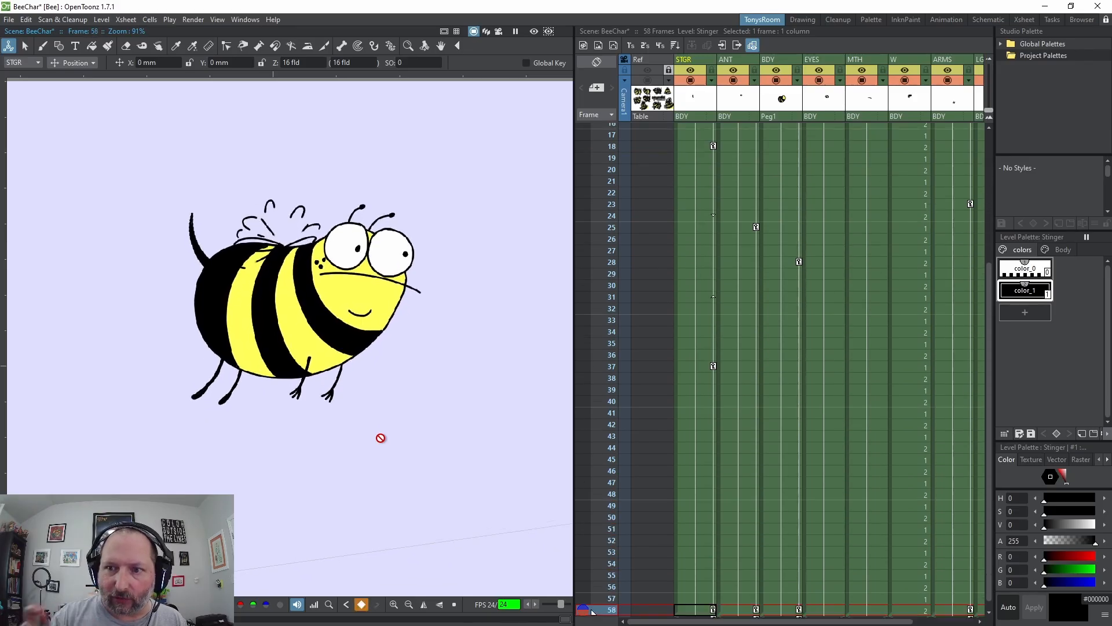
{"action": "key", "text": "p"}
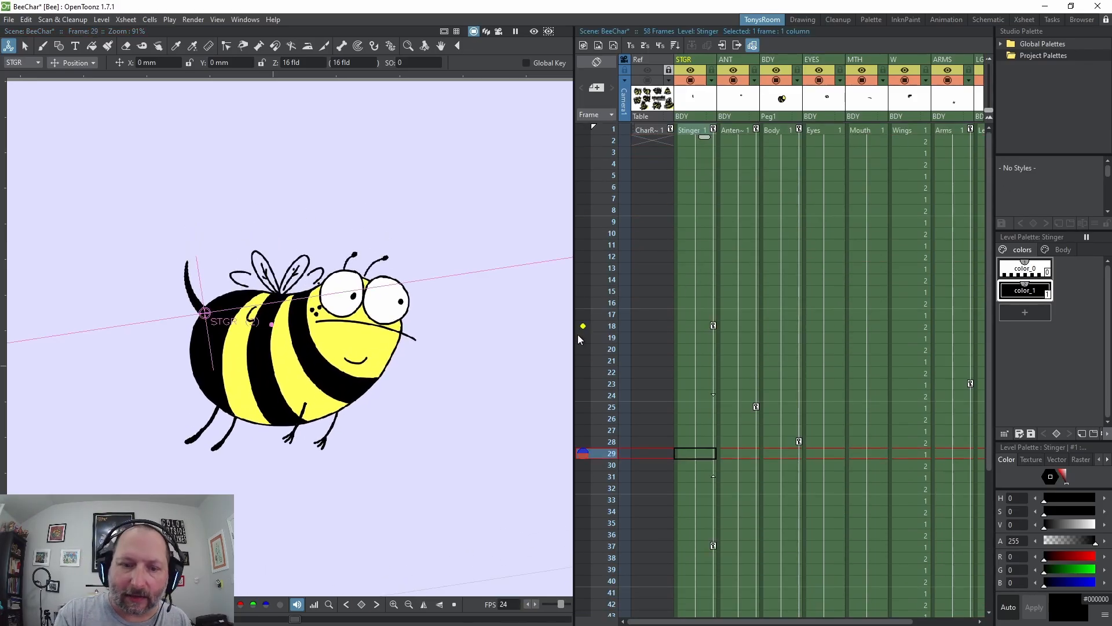
Step: Widen the viewer by narrowing the Xsheet, and select the bee's body column
{"action": "left_click_drag", "start_coordinate": [573, 351], "coordinate": [819, 351]}
{"action": "left_click_drag", "start_coordinate": [881, 622], "coordinate": [908, 622]}
{"action": "left_click", "coordinate": [923, 60]}
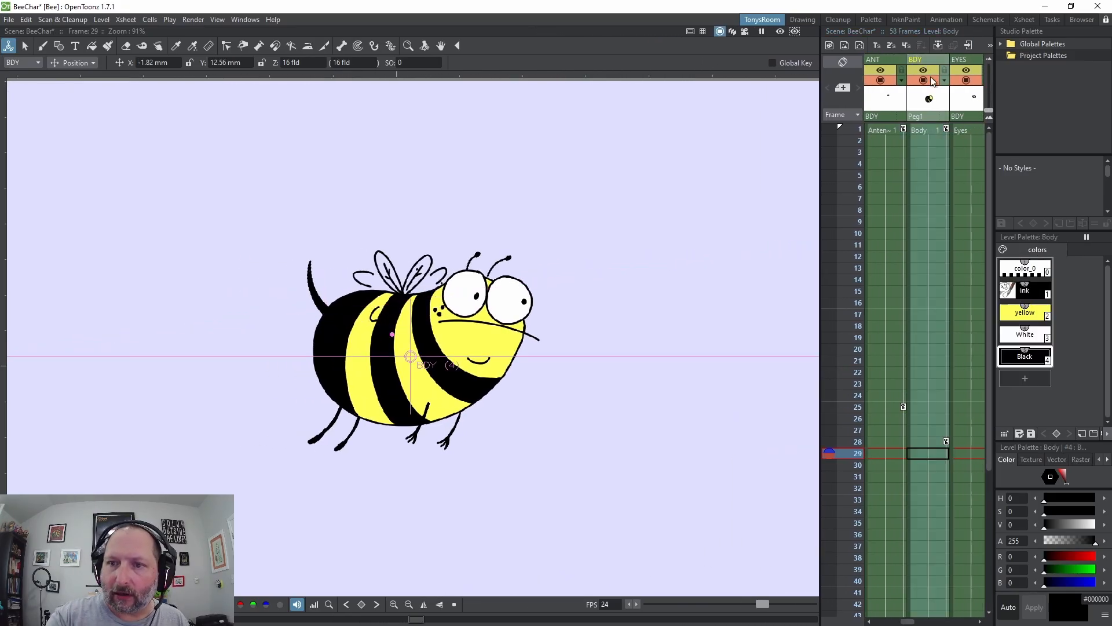
Step: Switch to the Animation room and look over the list of available panels without opening any
{"action": "left_click", "coordinate": [947, 19]}
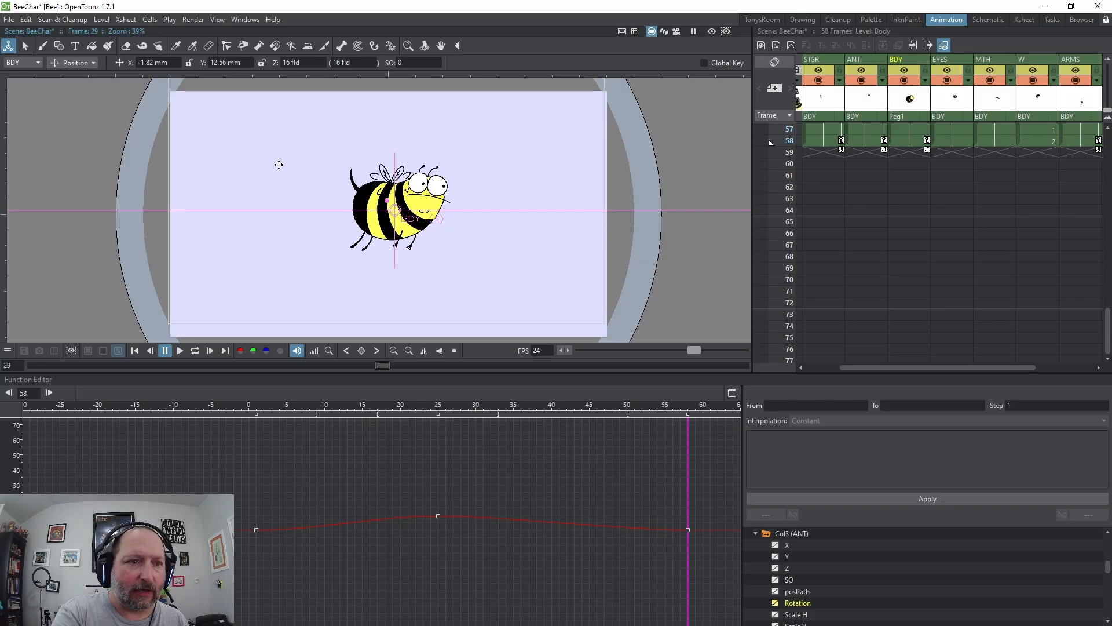
{"action": "left_click", "coordinate": [245, 19]}
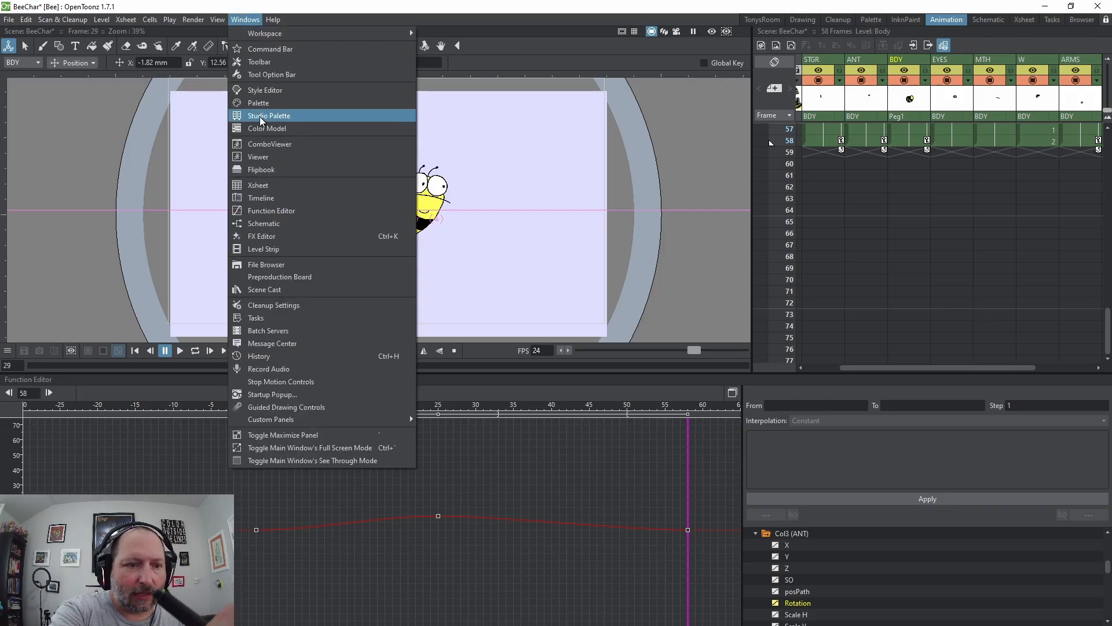
{"action": "left_click", "coordinate": [452, 10]}
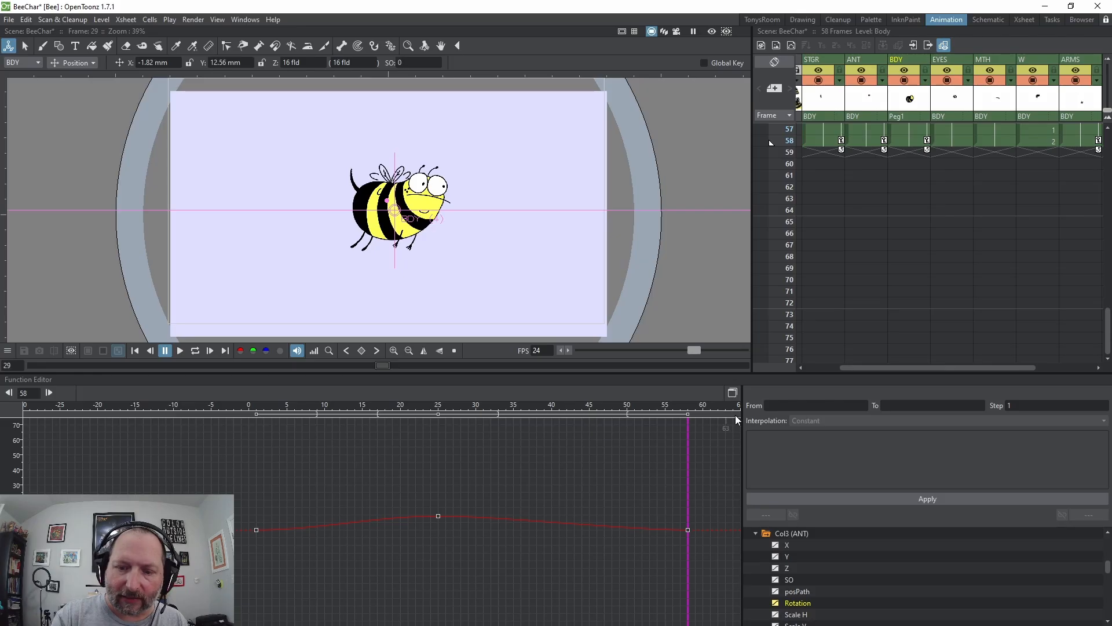
Step: Compare the Function Editor's spreadsheet and graph views of the antenna rotation, keep the graph, and make the editor taller
{"action": "left_click", "coordinate": [732, 392]}
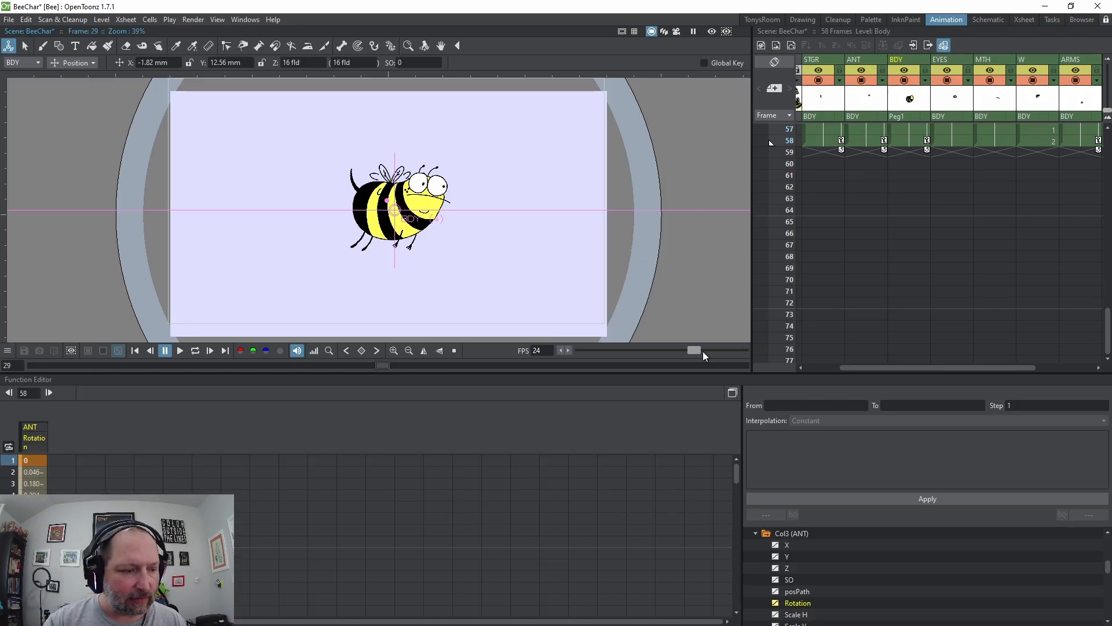
{"action": "left_click", "coordinate": [733, 392]}
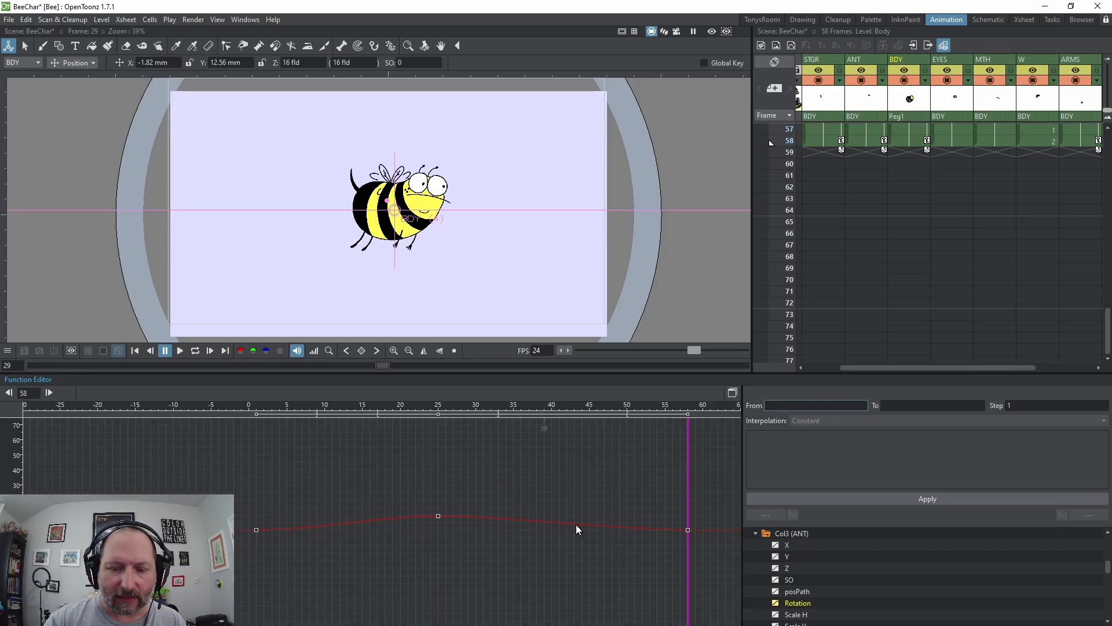
{"action": "scroll", "coordinate": [332, 536], "scroll_direction": "up", "scroll_amount": 2}
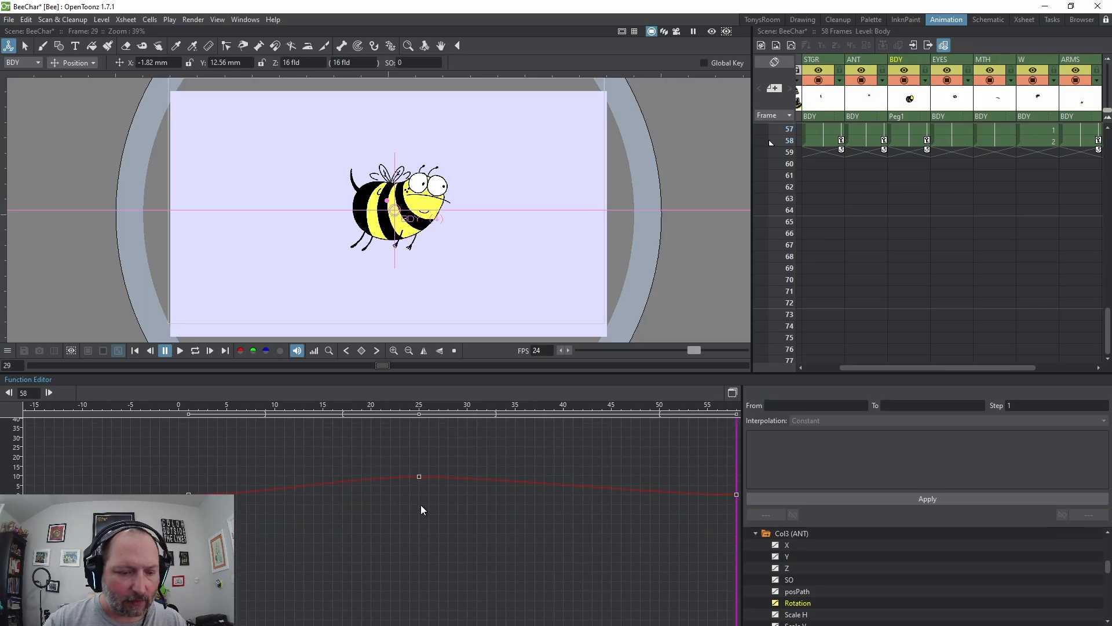
{"action": "scroll", "coordinate": [415, 479], "scroll_direction": "up", "scroll_amount": 1}
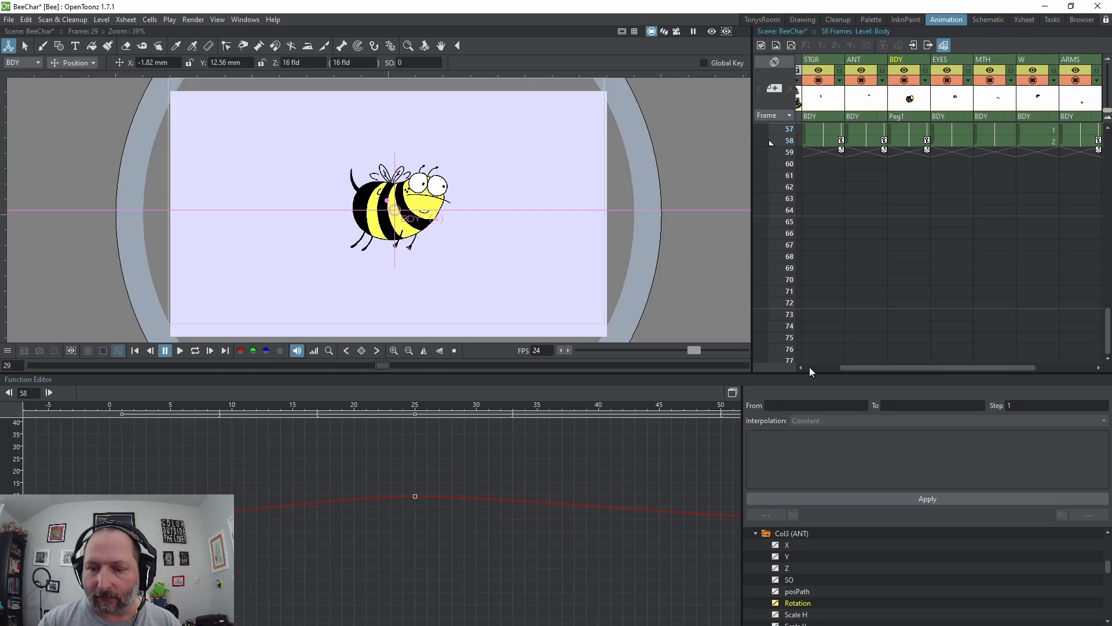
{"action": "left_click_drag", "start_coordinate": [812, 373], "coordinate": [815, 318]}
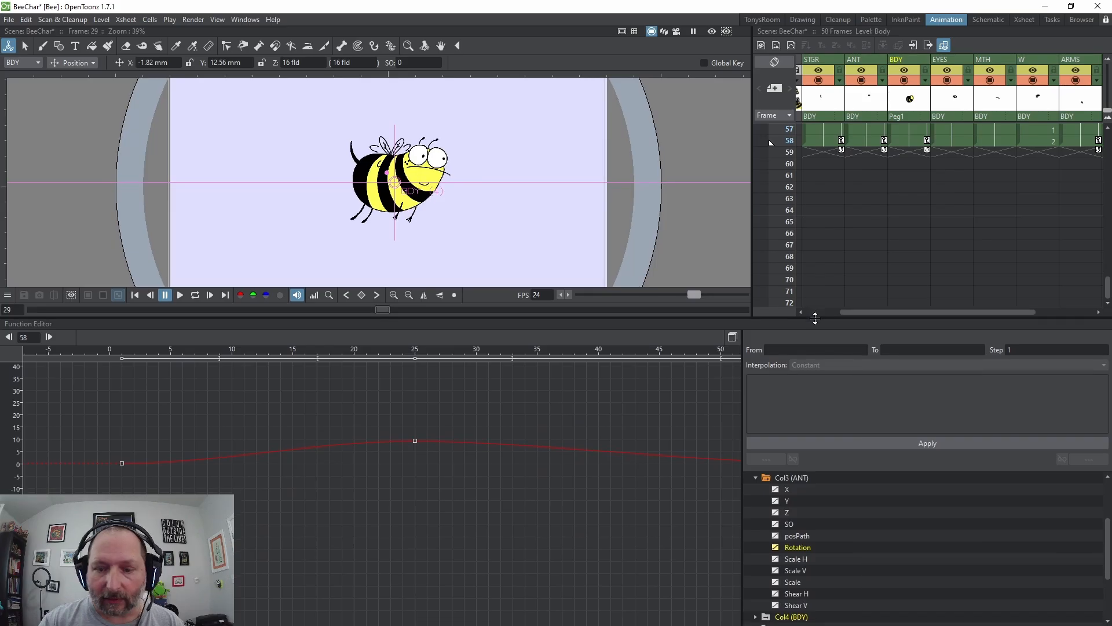
Step: Show and hide all animation curves of the antenna column, collapse its channels, and bring the Xsheet's first frames into view
{"action": "left_click", "coordinate": [756, 477]}
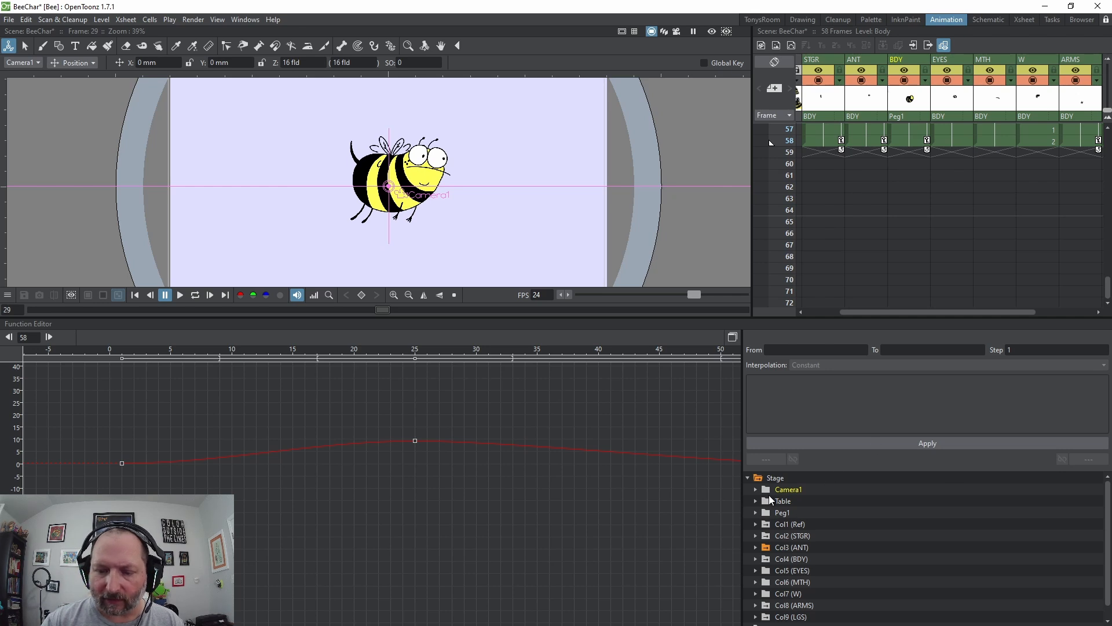
{"action": "left_click", "coordinate": [766, 547]}
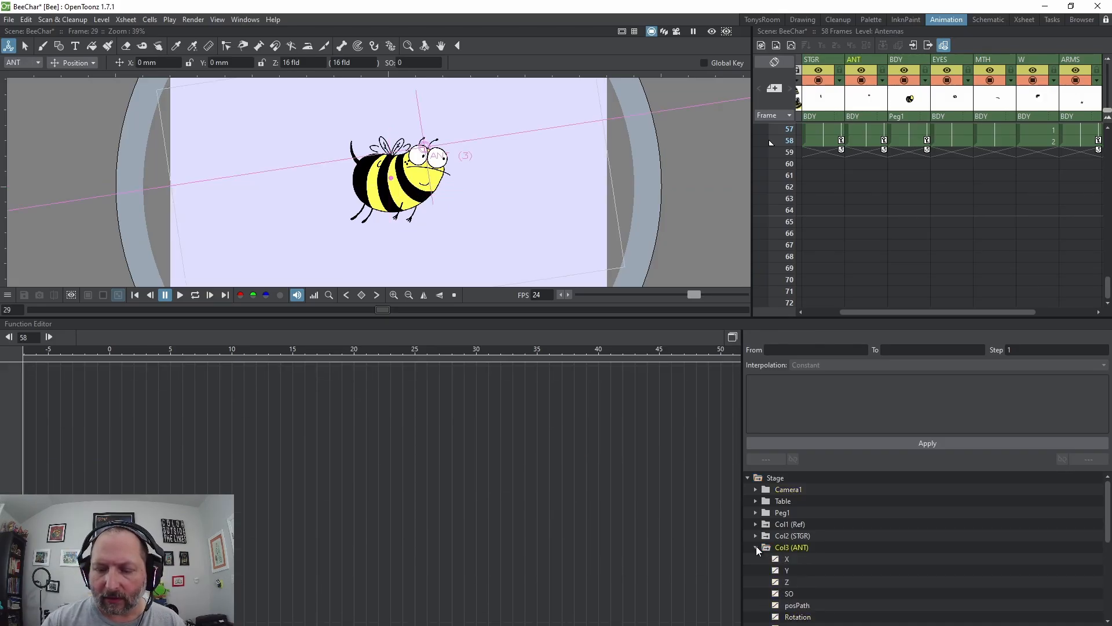
{"action": "left_click", "coordinate": [756, 548]}
{"action": "left_click", "coordinate": [765, 547]}
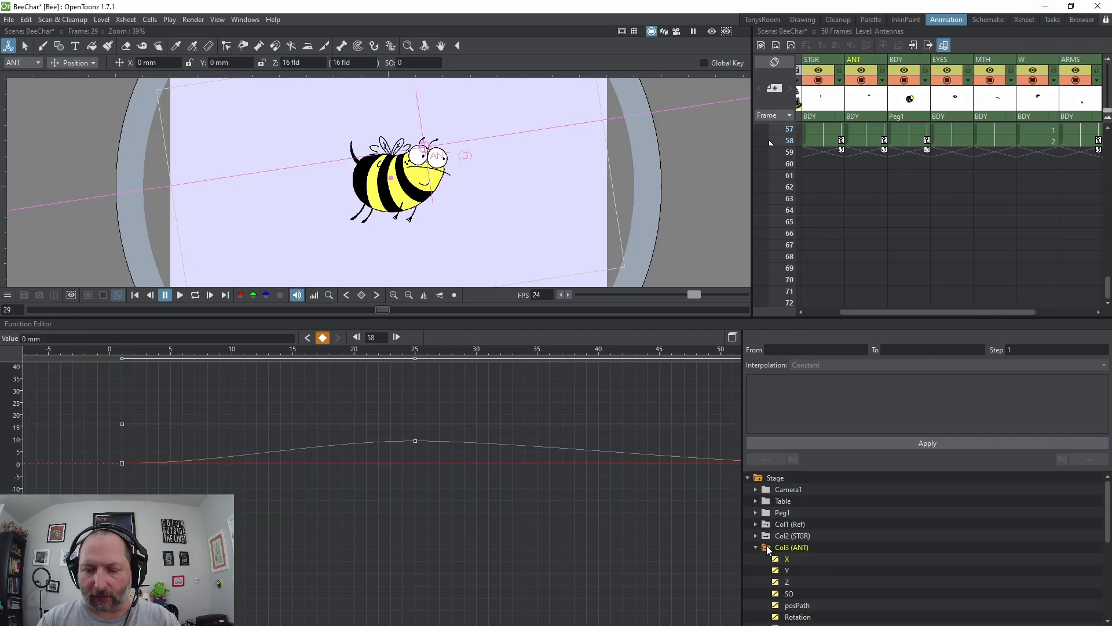
{"action": "scroll", "coordinate": [792, 561], "scroll_direction": "down", "scroll_amount": 1}
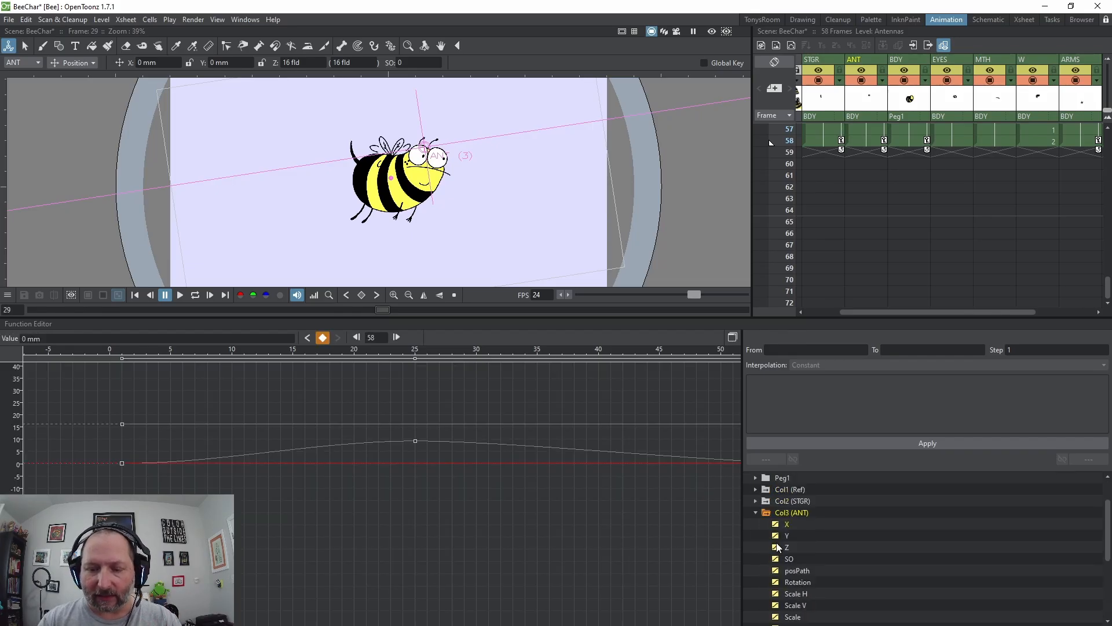
{"action": "left_click", "coordinate": [767, 513]}
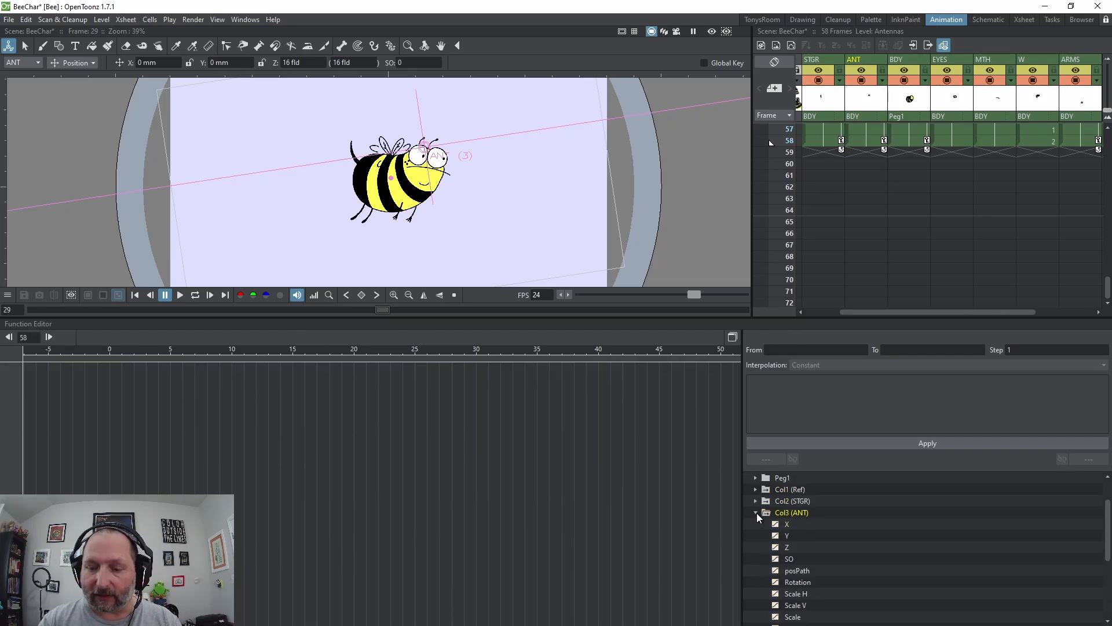
{"action": "left_click", "coordinate": [756, 513]}
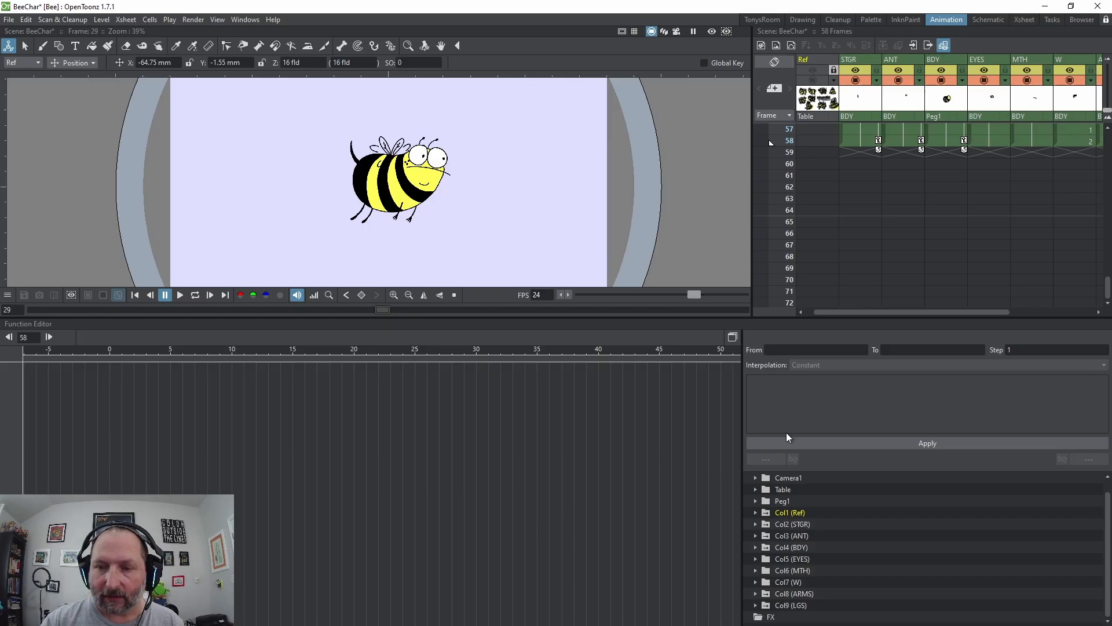
{"action": "scroll", "coordinate": [961, 124], "scroll_direction": "up", "scroll_amount": 15}
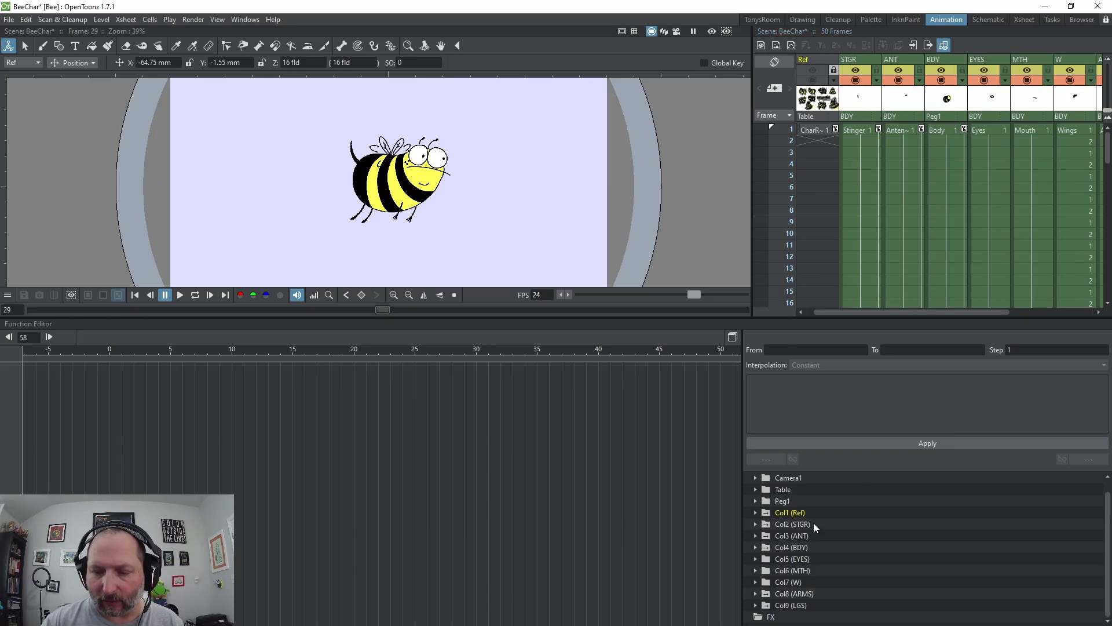
Step: Expand the body column's channels in the Function Editor and display its Rotation curve
{"action": "left_click", "coordinate": [784, 546]}
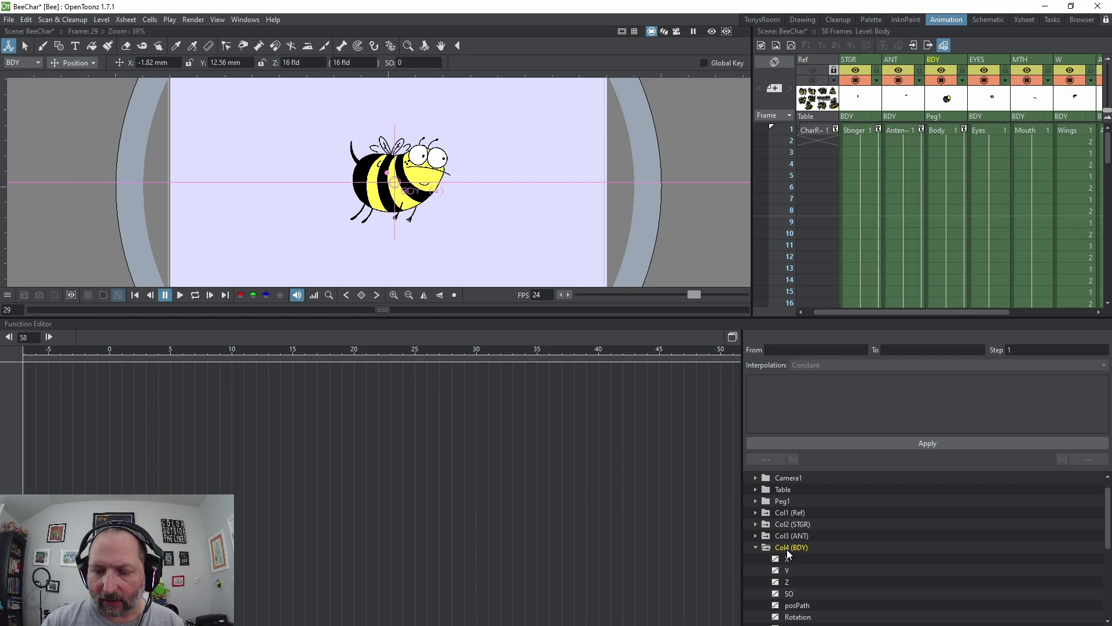
{"action": "scroll", "coordinate": [789, 547], "scroll_direction": "down", "scroll_amount": 1}
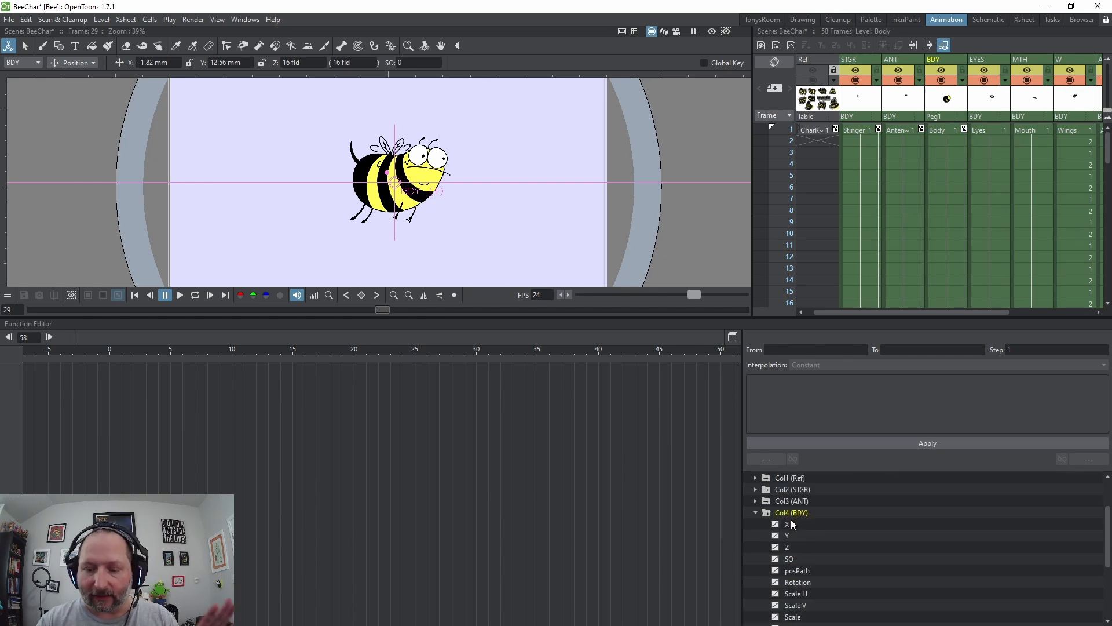
{"action": "scroll", "coordinate": [791, 522], "scroll_direction": "down", "scroll_amount": 2}
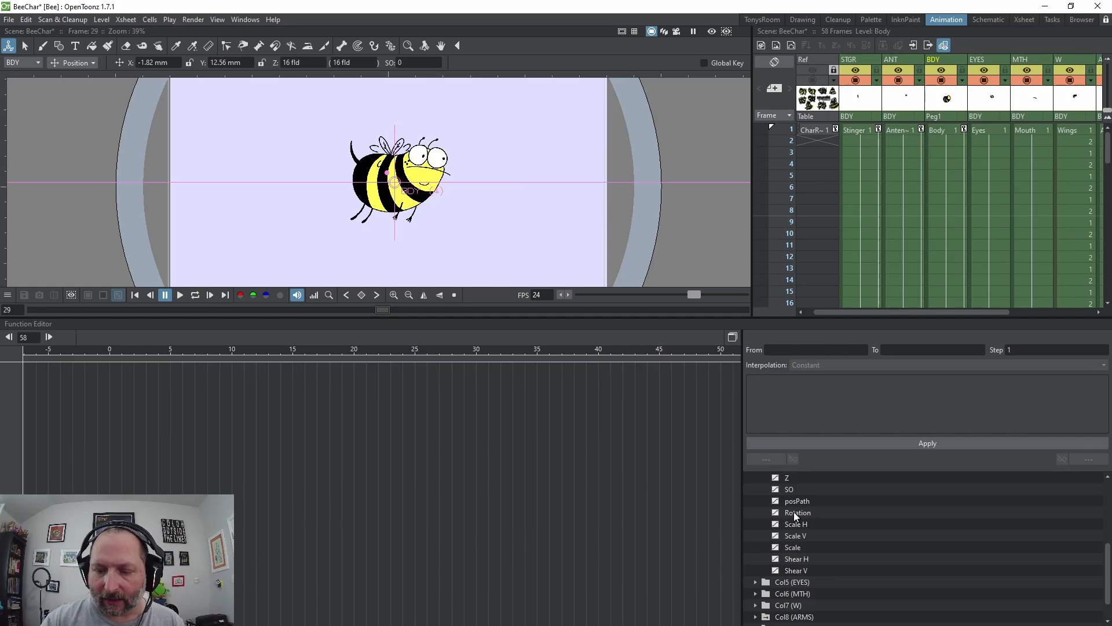
{"action": "left_click", "coordinate": [793, 512]}
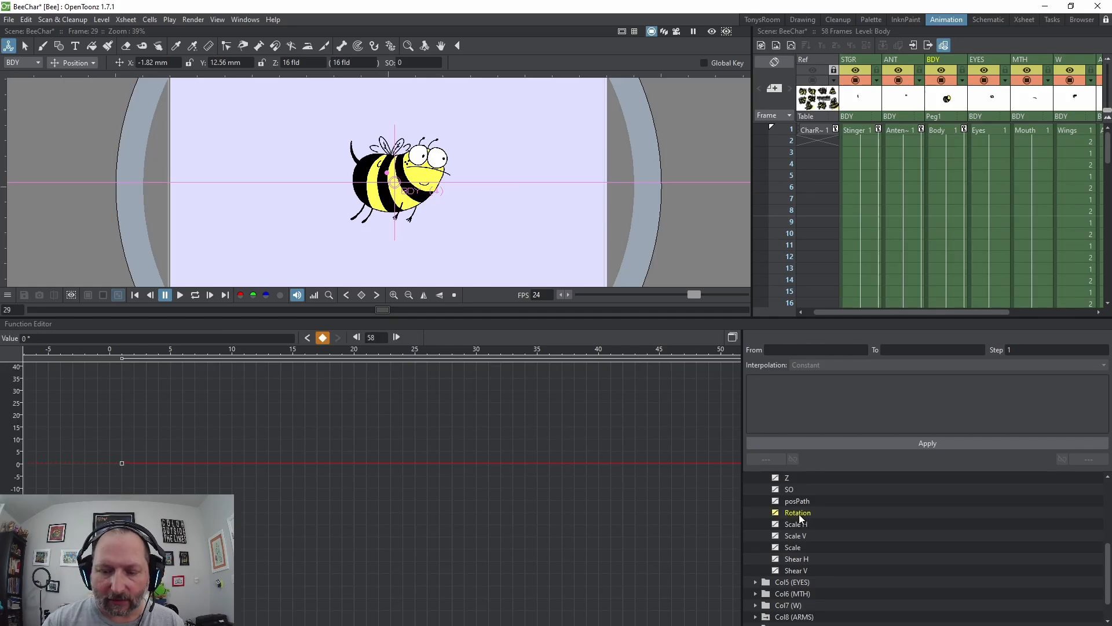
Step: At frame 17, rotate the body to about 5.47° with the Animate tool in Rotation mode
{"action": "scroll", "coordinate": [353, 510], "scroll_direction": "down", "scroll_amount": 4}
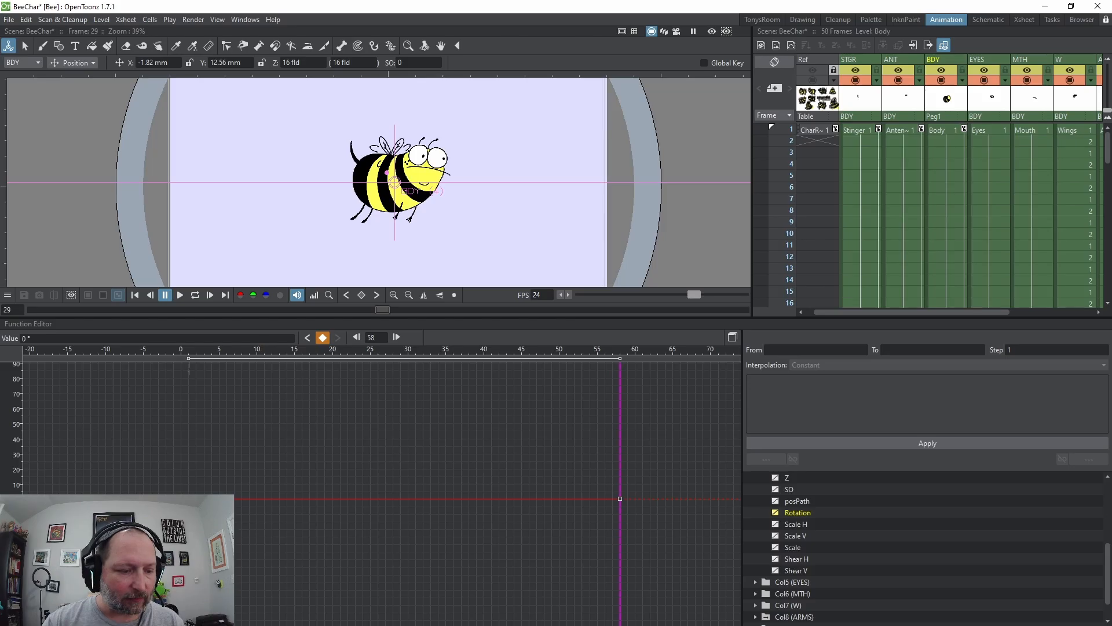
{"action": "left_click_drag", "start_coordinate": [621, 470], "coordinate": [189, 491]}
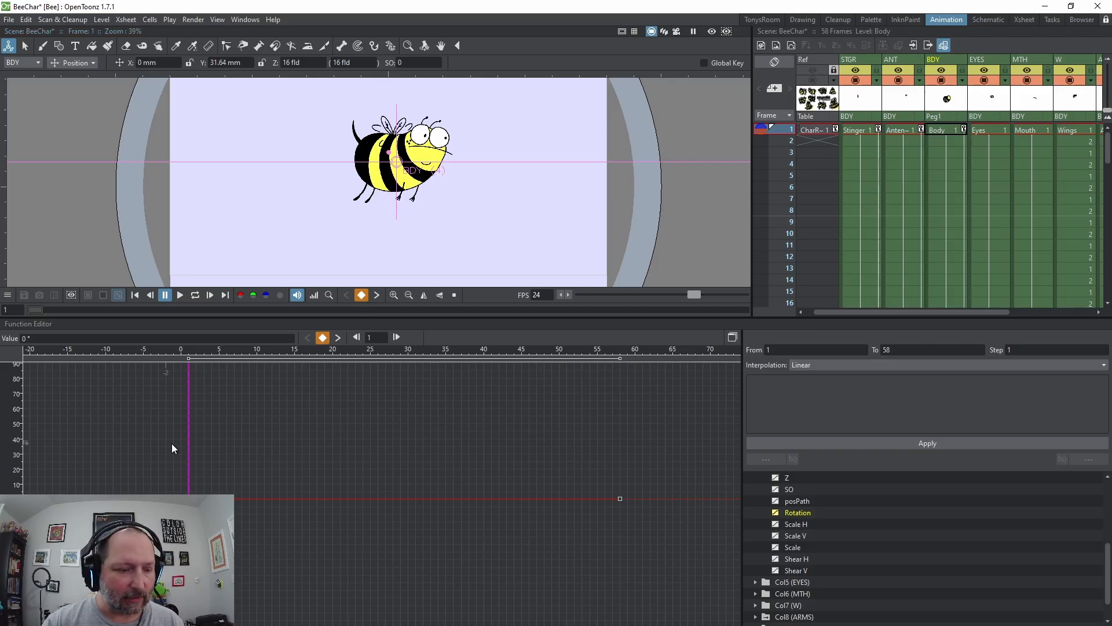
{"action": "left_click_drag", "start_coordinate": [190, 439], "coordinate": [311, 454]}
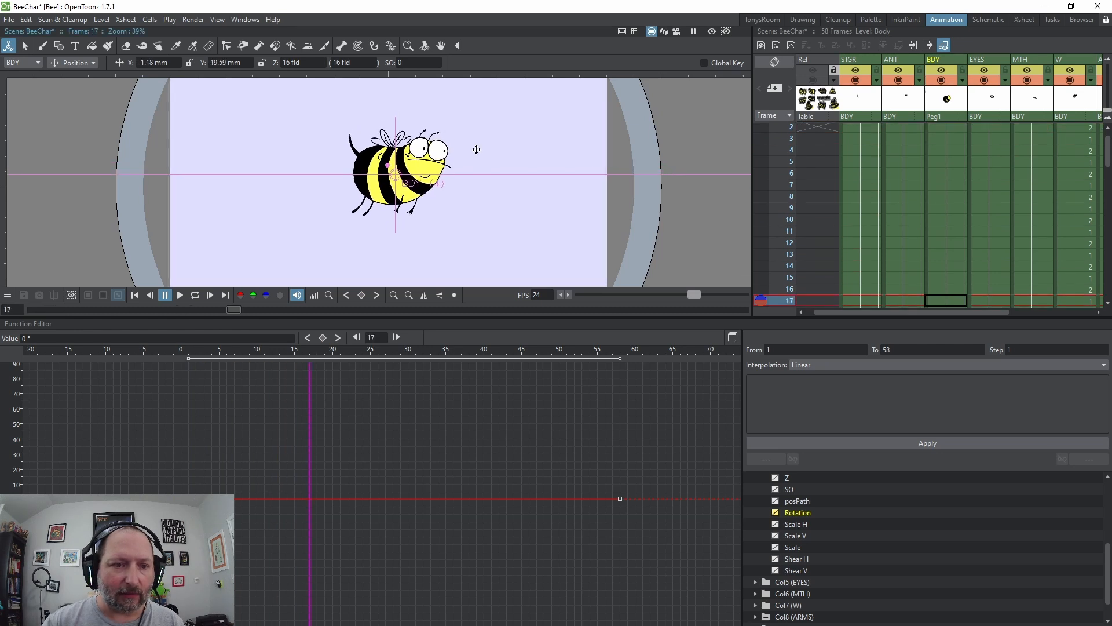
{"action": "left_click", "coordinate": [74, 63]}
{"action": "left_click", "coordinate": [80, 91]}
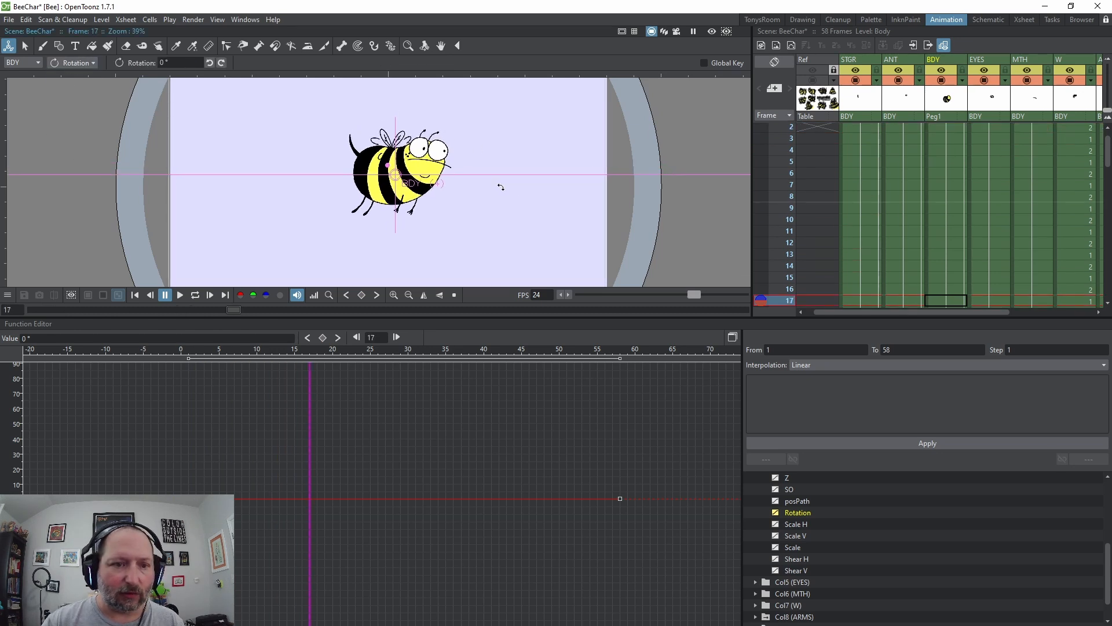
{"action": "left_click_drag", "start_coordinate": [512, 198], "coordinate": [511, 186]}
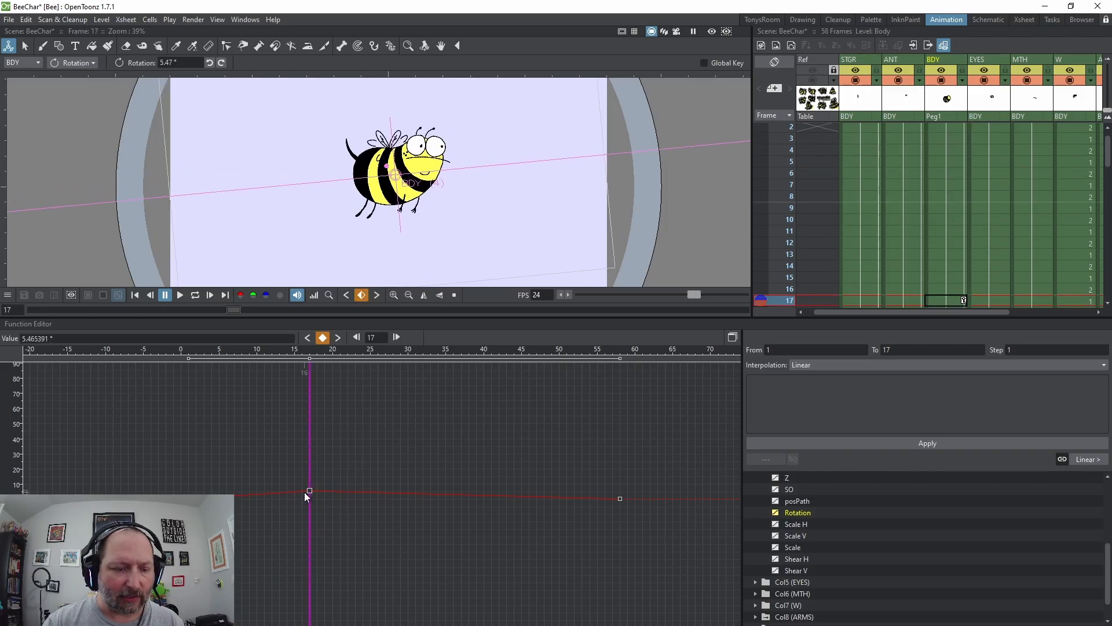
Step: Raise the body's frame 17 rotation keyframe on the curve to about 50.65° and scrub back to preview the tilt
{"action": "left_click_drag", "start_coordinate": [311, 491], "coordinate": [311, 422]}
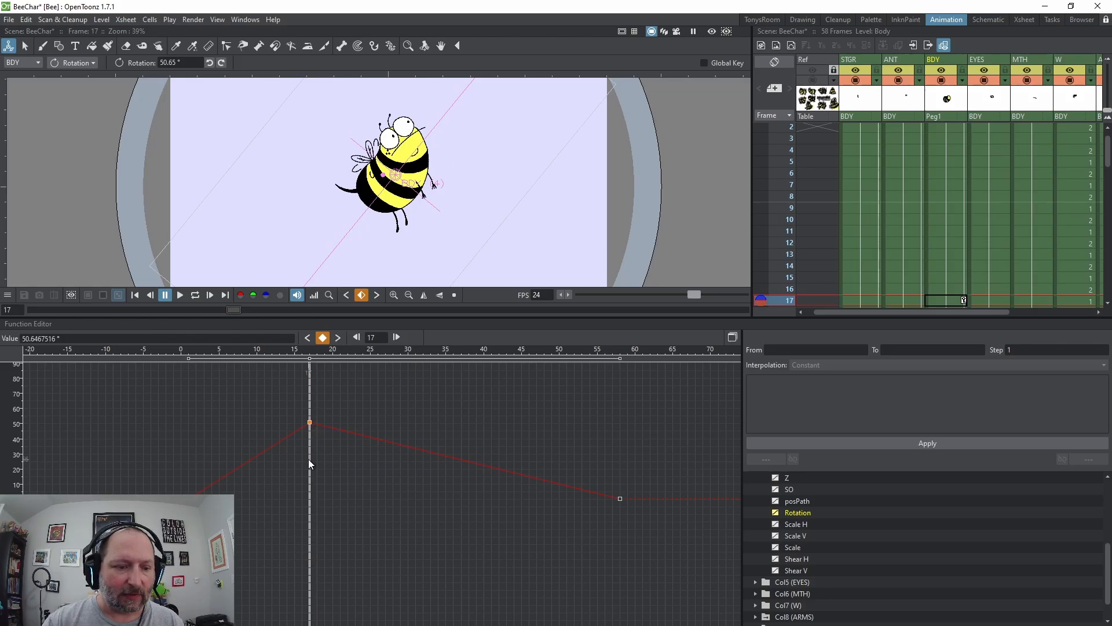
{"action": "left_click", "coordinate": [227, 466]}
{"action": "left_click_drag", "start_coordinate": [213, 464], "coordinate": [183, 463]}
Step: Lower the body's frame 17 rotation keyframe on the curve to about 10°, and scrub the frames to preview, ending at frame 13
{"action": "left_click_drag", "start_coordinate": [307, 426], "coordinate": [311, 474]}
{"action": "left_click_drag", "start_coordinate": [181, 454], "coordinate": [409, 469]}
{"action": "mouse_move", "coordinate": [292, 467]}
{"action": "left_mouse_down"}
{"action": "mouse_move", "coordinate": [198, 466]}
{"action": "mouse_move", "coordinate": [371, 476]}
{"action": "mouse_move", "coordinate": [280, 468]}
{"action": "left_mouse_up"}
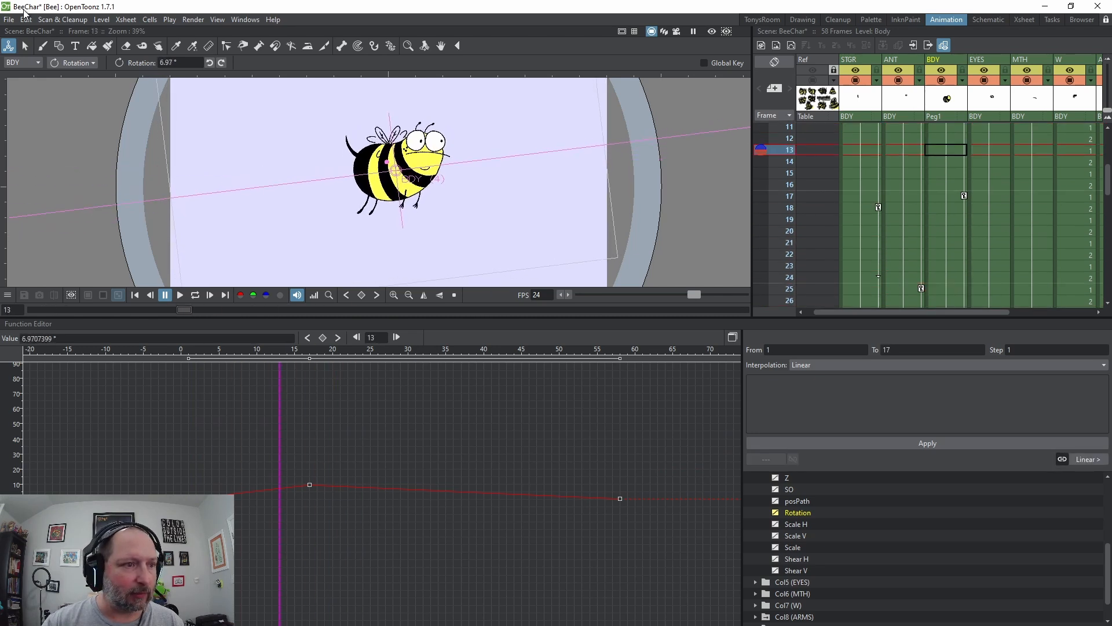
Step: Open the Animation preferences, review the available Default Interpolation types, and close the preferences
{"action": "left_click", "coordinate": [9, 20]}
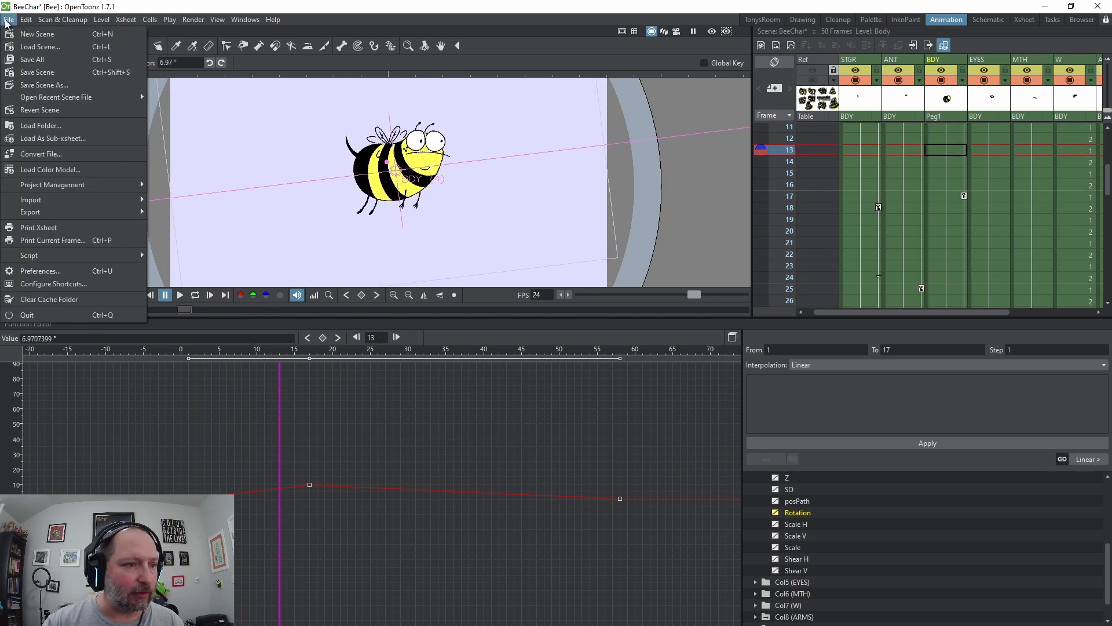
{"action": "left_click", "coordinate": [59, 270]}
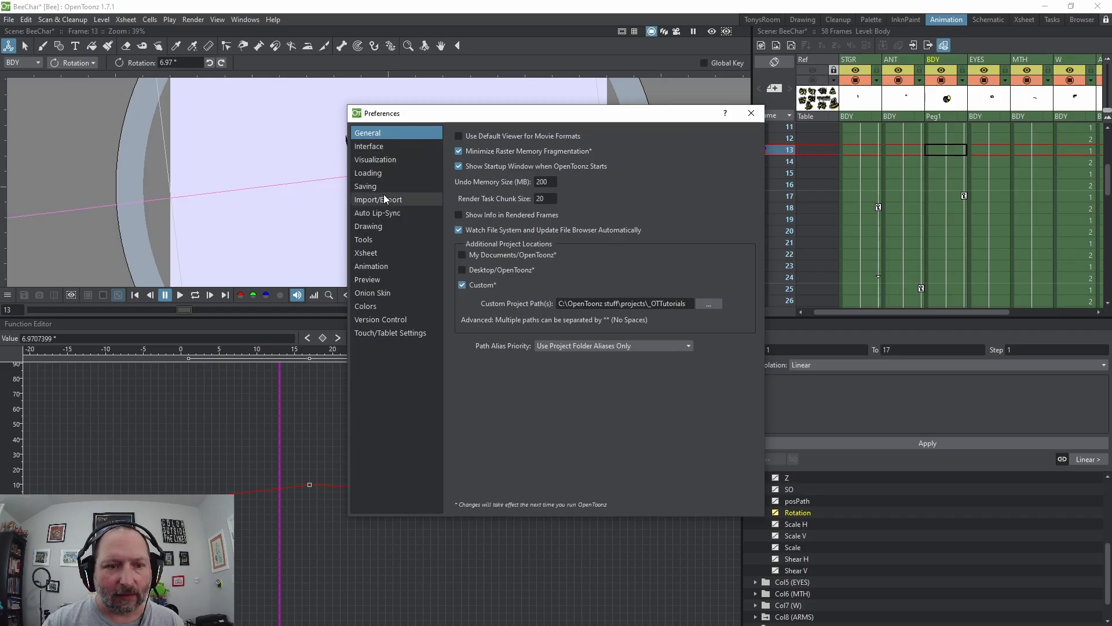
{"action": "left_click", "coordinate": [385, 266]}
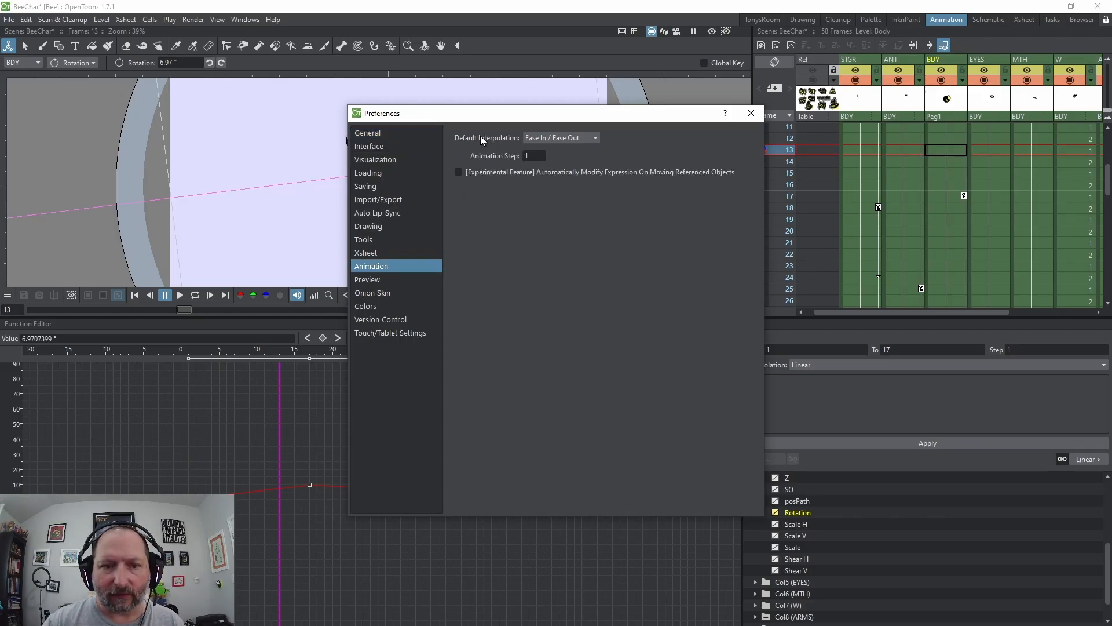
{"action": "left_click", "coordinate": [566, 138]}
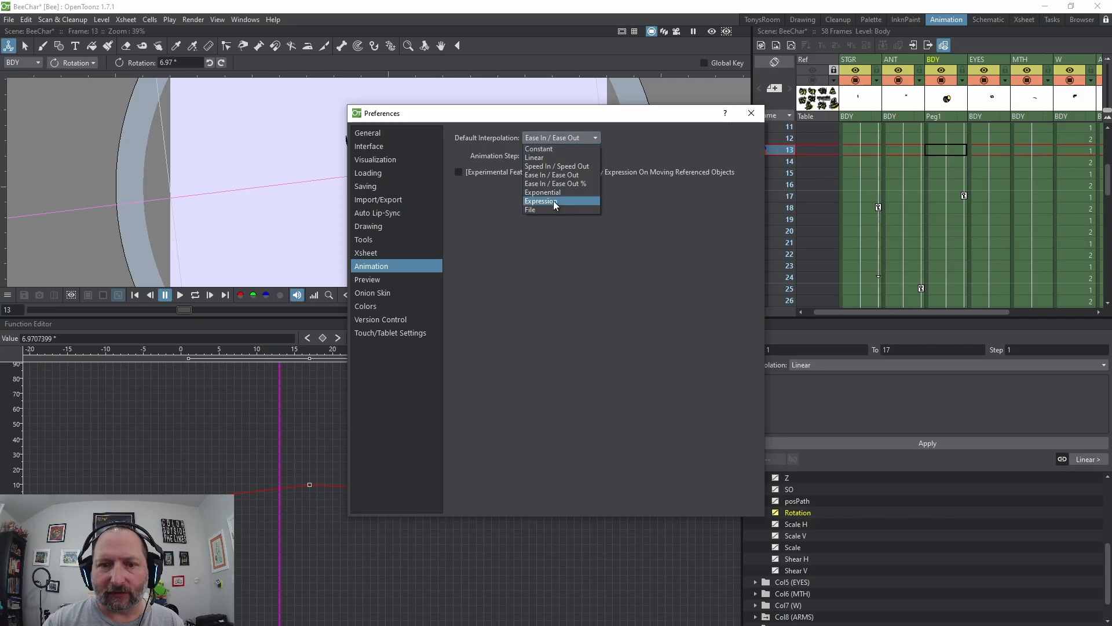
{"action": "left_click", "coordinate": [753, 113]}
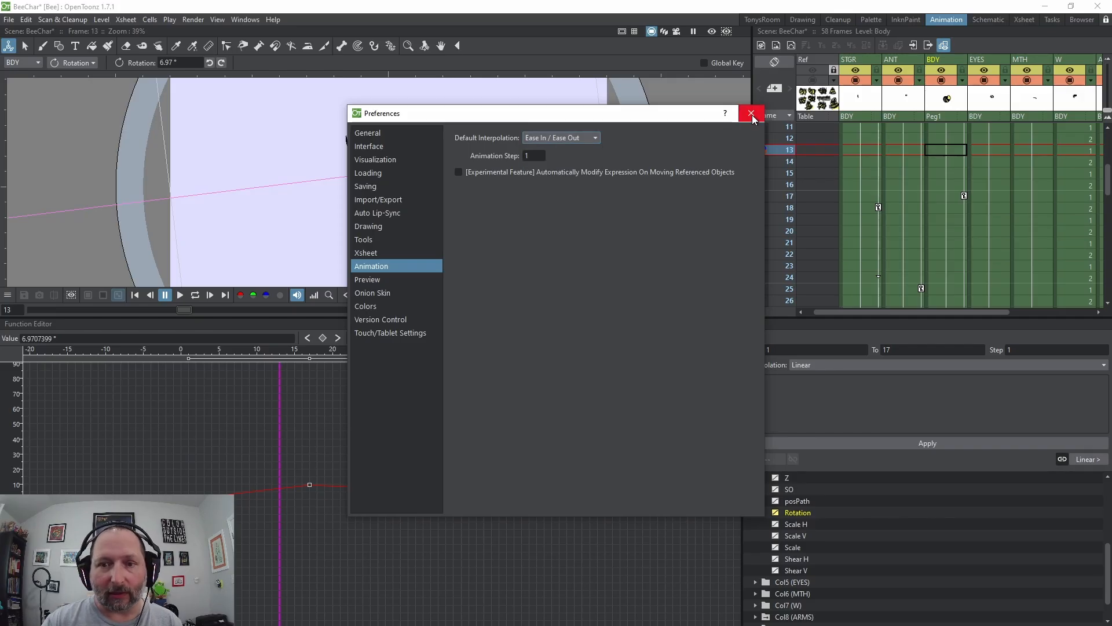
{"action": "left_click", "coordinate": [752, 114]}
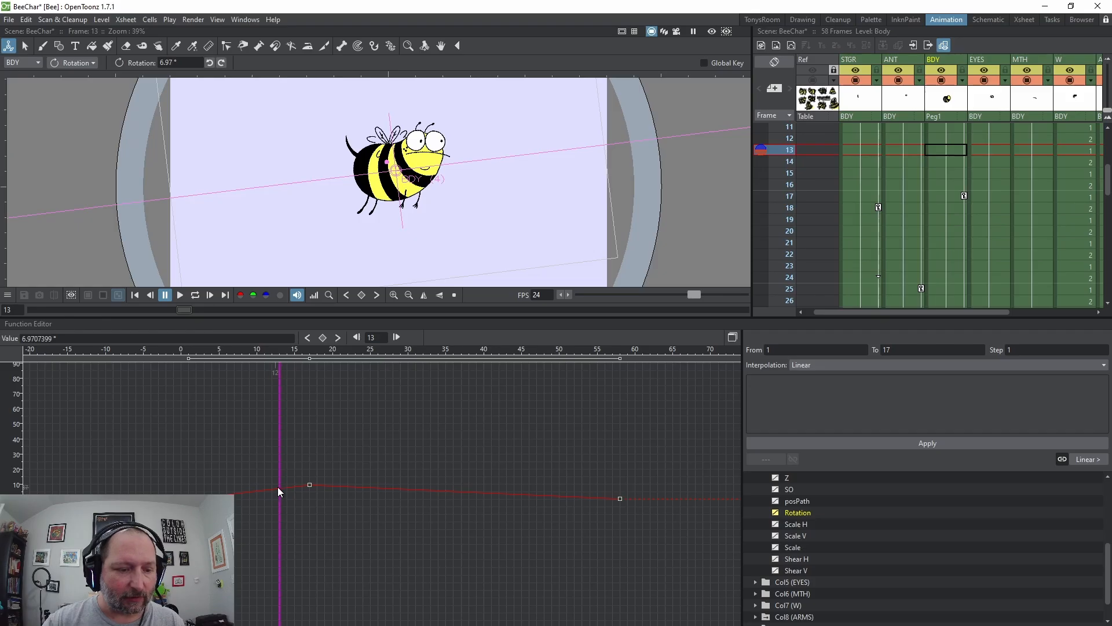
Step: At frame 39, rotate the body to about -7.2°, and raise that rotation keyframe on the curve to about -1.84°
{"action": "left_click_drag", "start_coordinate": [281, 433], "coordinate": [477, 482]}
{"action": "left_click_drag", "start_coordinate": [466, 205], "coordinate": [463, 223]}
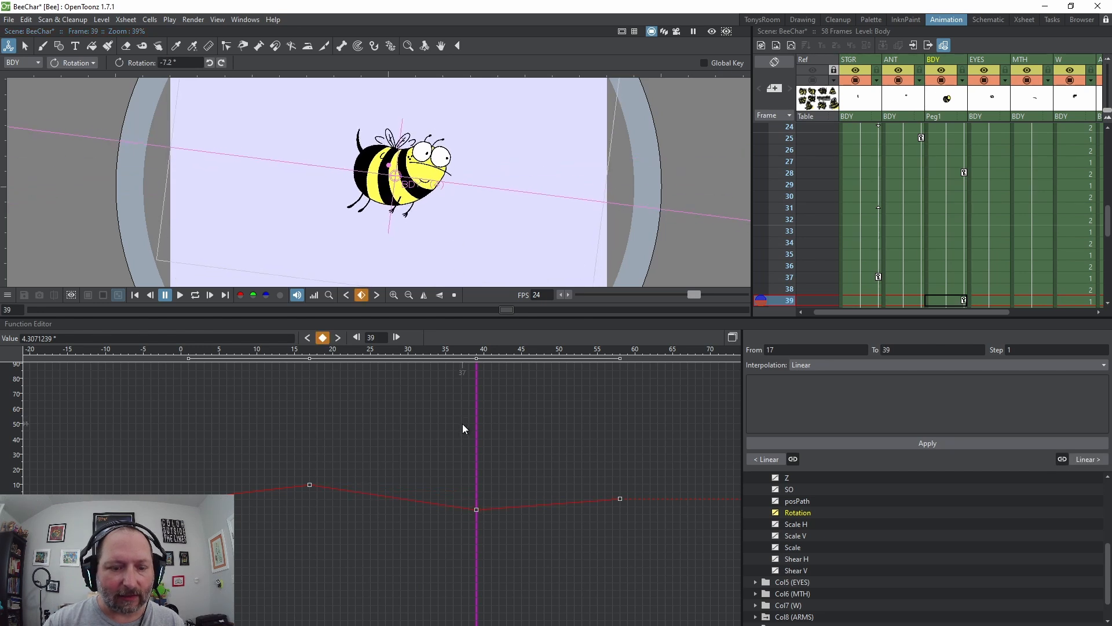
{"action": "left_click_drag", "start_coordinate": [477, 441], "coordinate": [603, 445]}
{"action": "left_click_drag", "start_coordinate": [477, 510], "coordinate": [475, 498]}
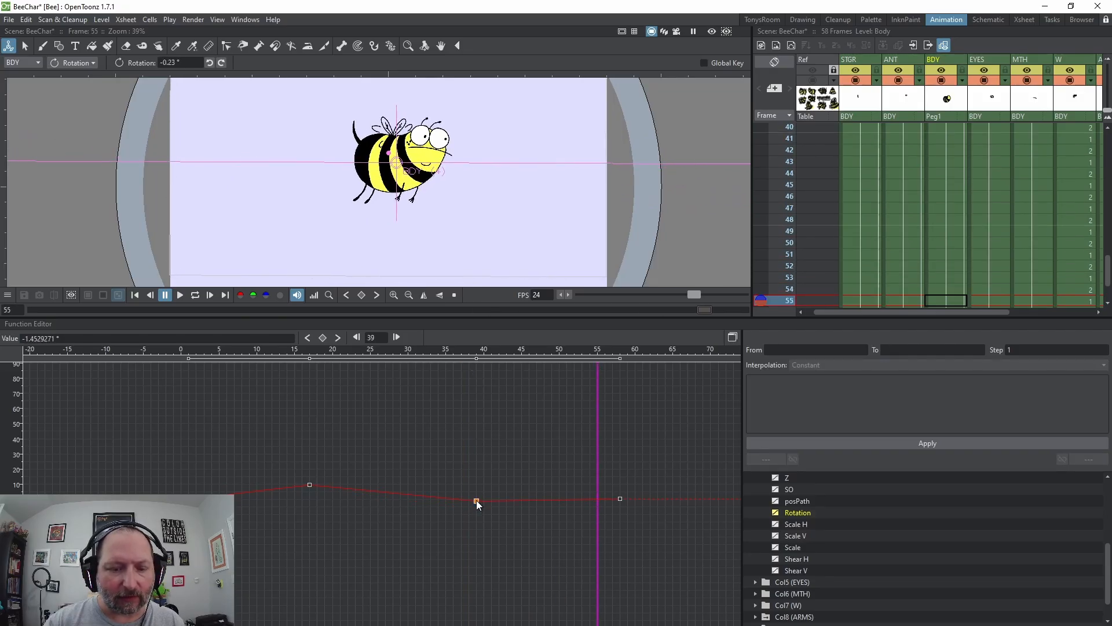
Step: Try rotating the body to about -12.54° at frame 55, and undo the rotation
{"action": "left_click_drag", "start_coordinate": [468, 175], "coordinate": [475, 202]}
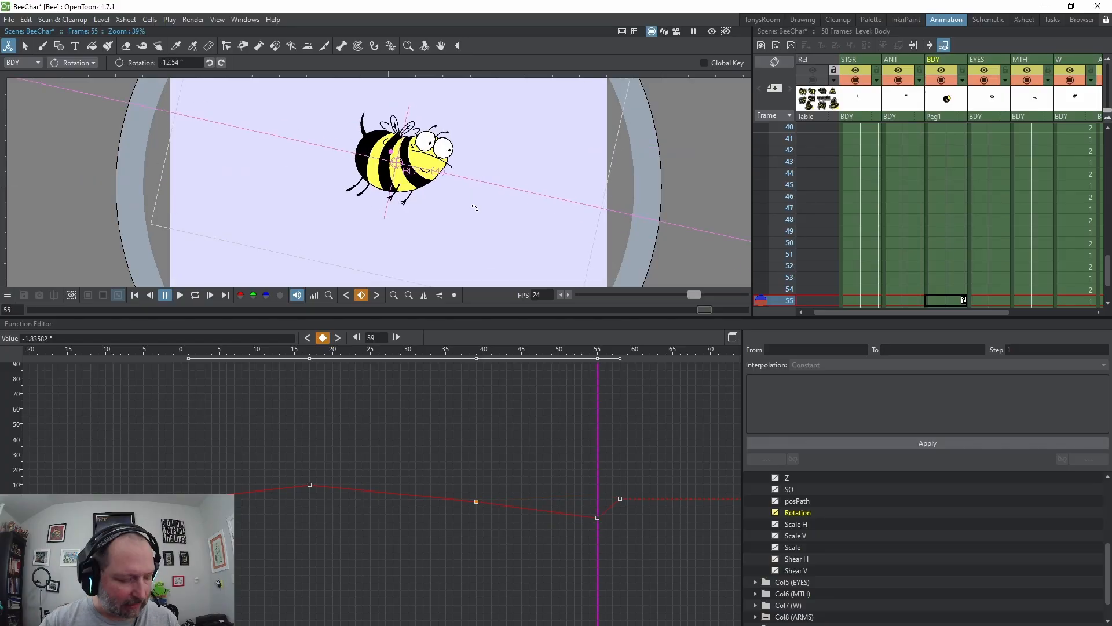
{"action": "key", "text": "ctrl+z"}
Step: Lower the body's frame 17 rotation keyframe on the curve to about 3.87°, and scrub back to frame 7
{"action": "scroll", "coordinate": [310, 485], "scroll_direction": "up", "scroll_amount": 1}
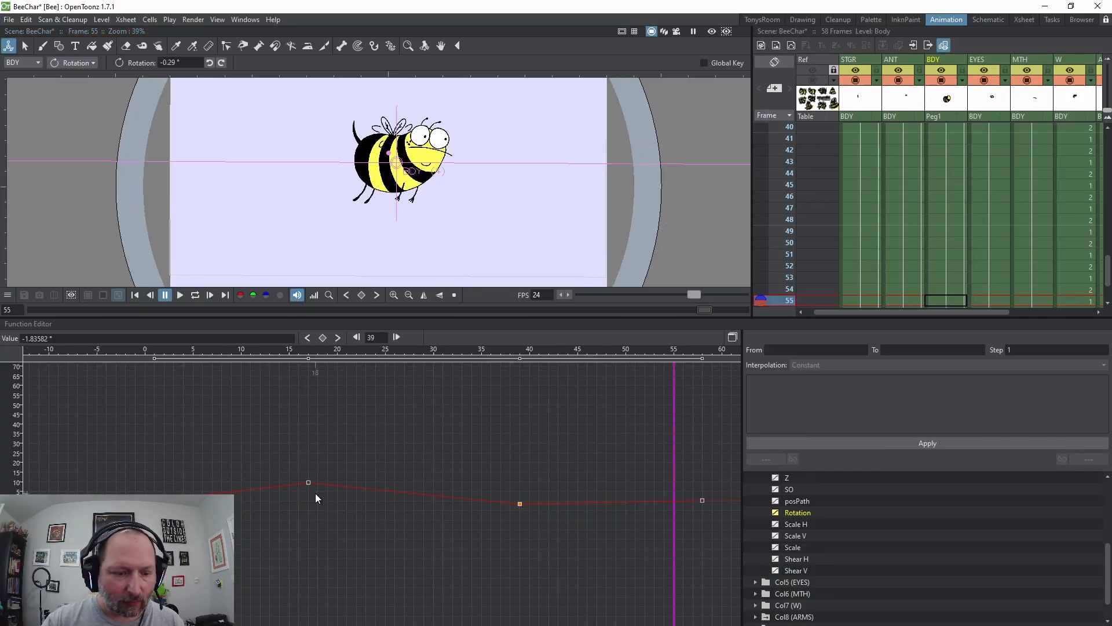
{"action": "left_click_drag", "start_coordinate": [680, 450], "coordinate": [234, 485]}
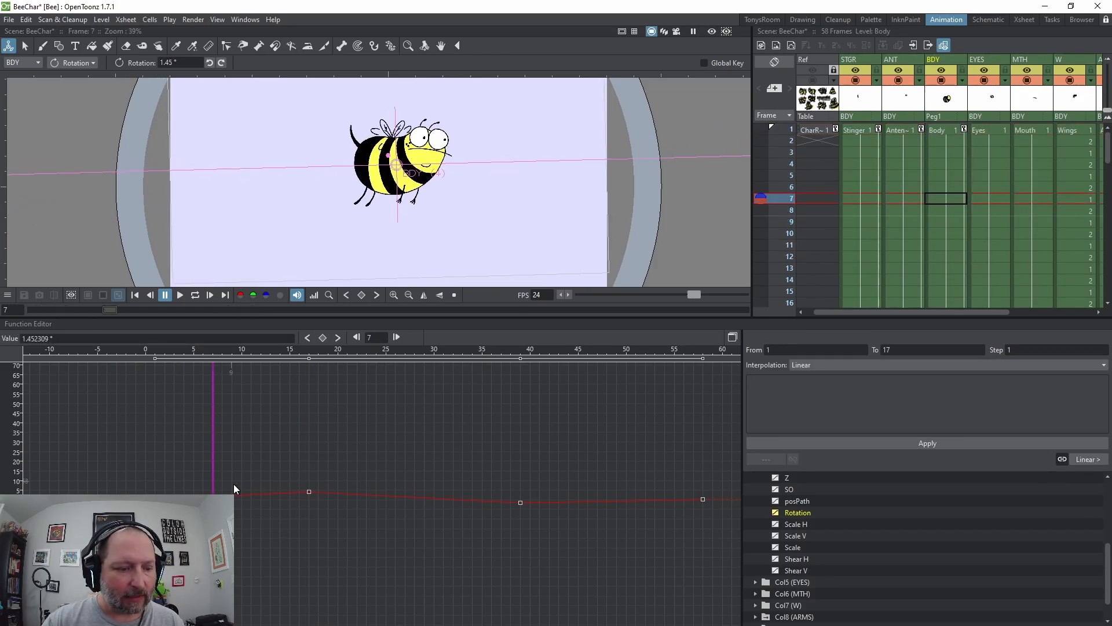
Step: Apply Speed In / Speed Out interpolation to the rotation segments 1–17, 17–39 and 39–58
{"action": "right_click", "coordinate": [236, 495]}
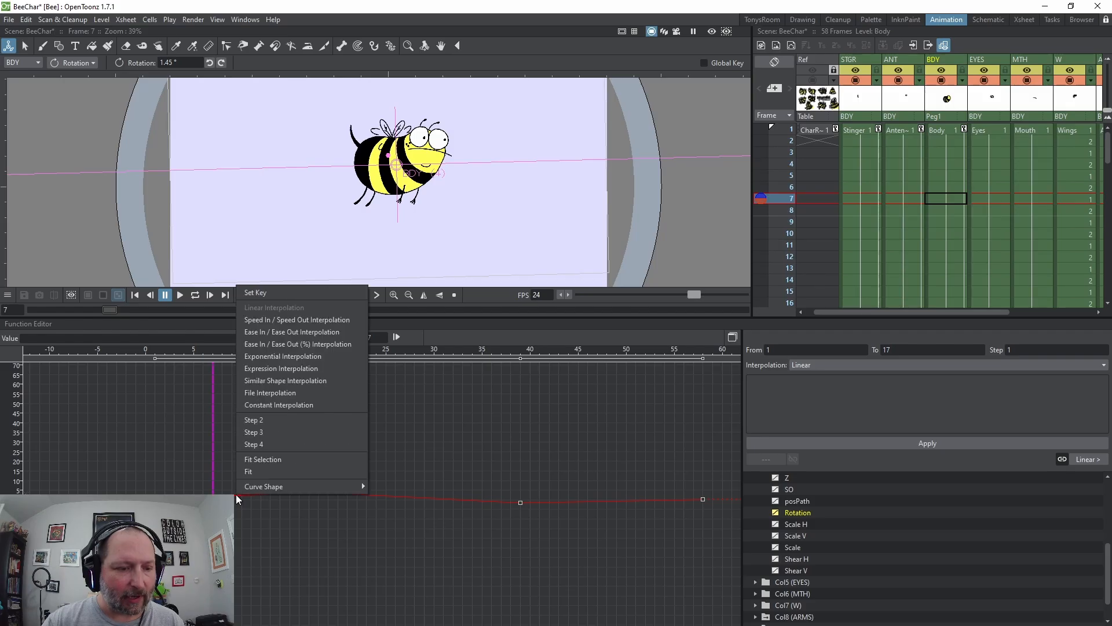
{"action": "left_click", "coordinate": [283, 318]}
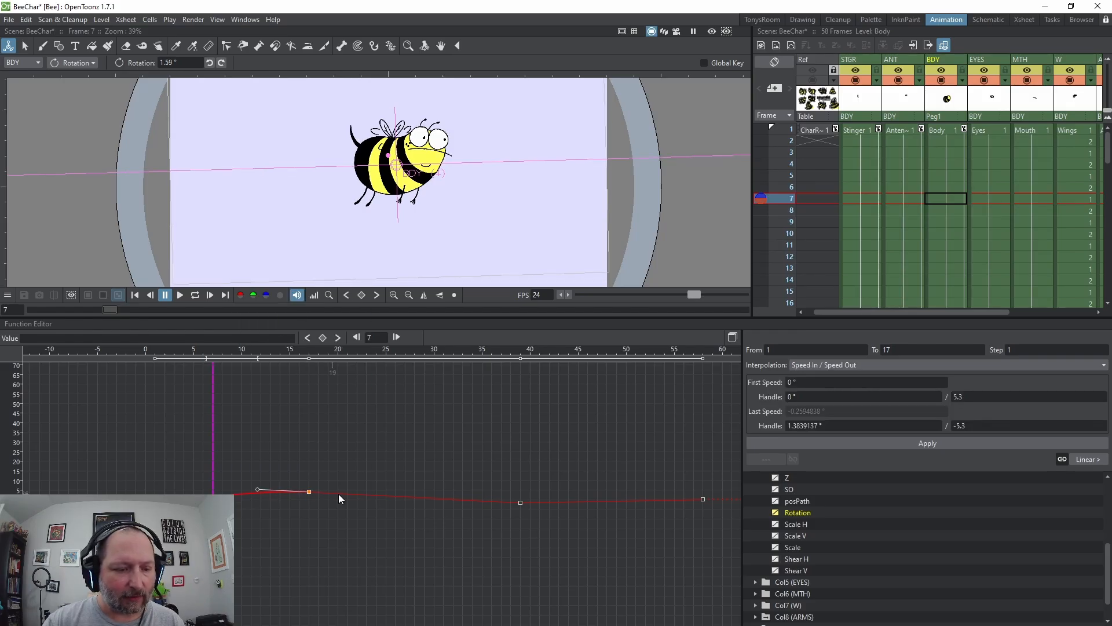
{"action": "right_click", "coordinate": [363, 492]}
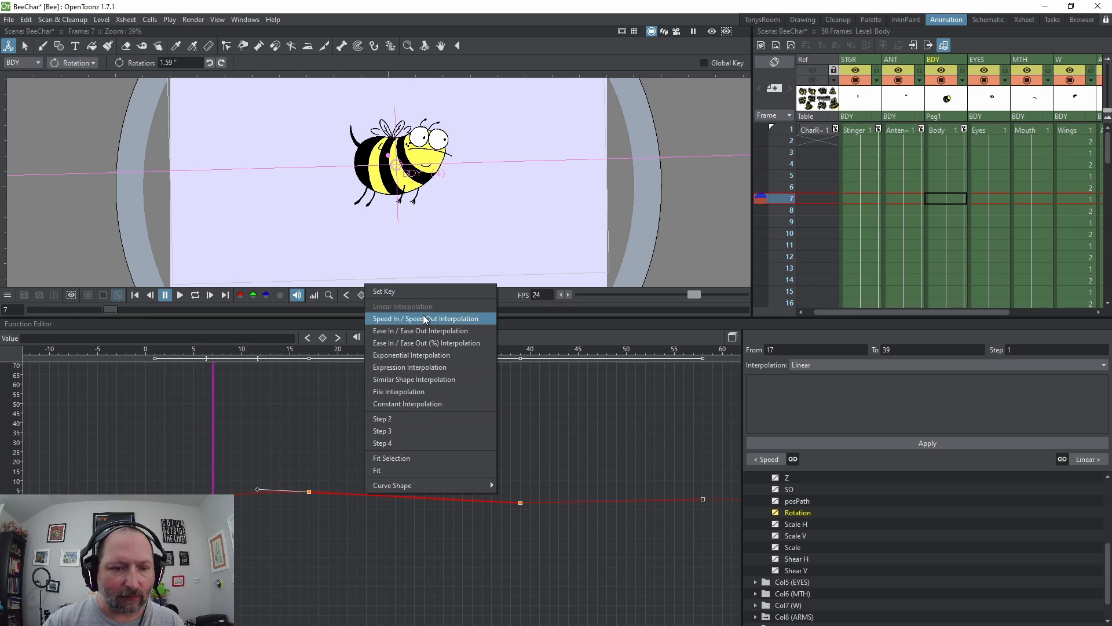
{"action": "left_click", "coordinate": [420, 318]}
{"action": "left_click", "coordinate": [609, 501]}
{"action": "right_click", "coordinate": [610, 500]}
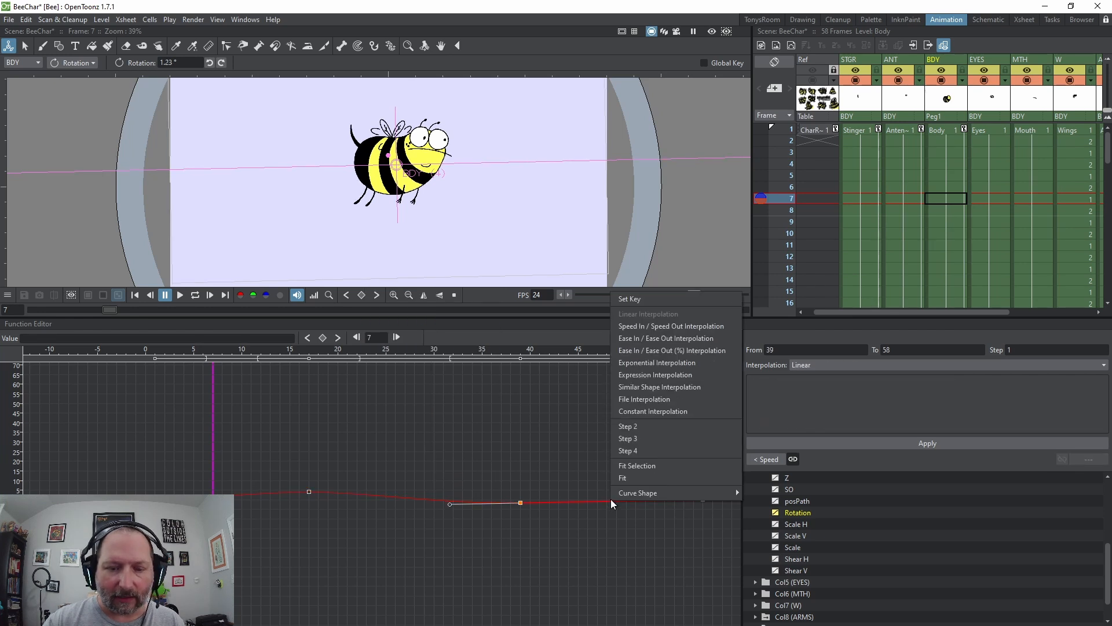
{"action": "left_click", "coordinate": [647, 325]}
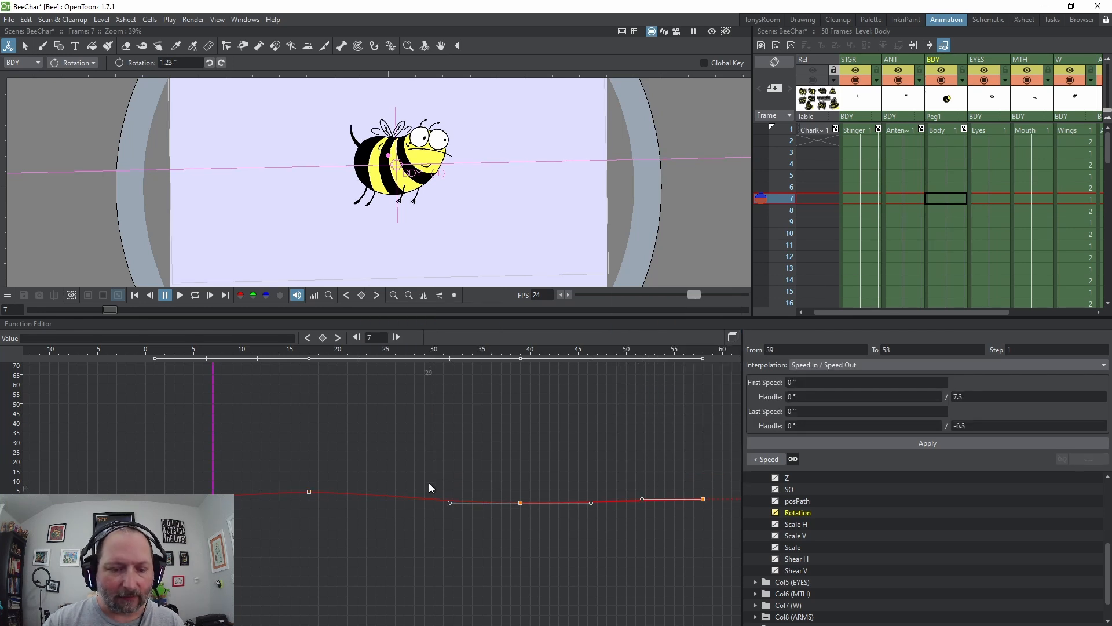
Step: Try pulling the frame 17 rotation keyframe's linked handles into a steep slope, scrub to frame 35 to preview, and undo it
{"action": "left_click", "coordinate": [261, 493]}
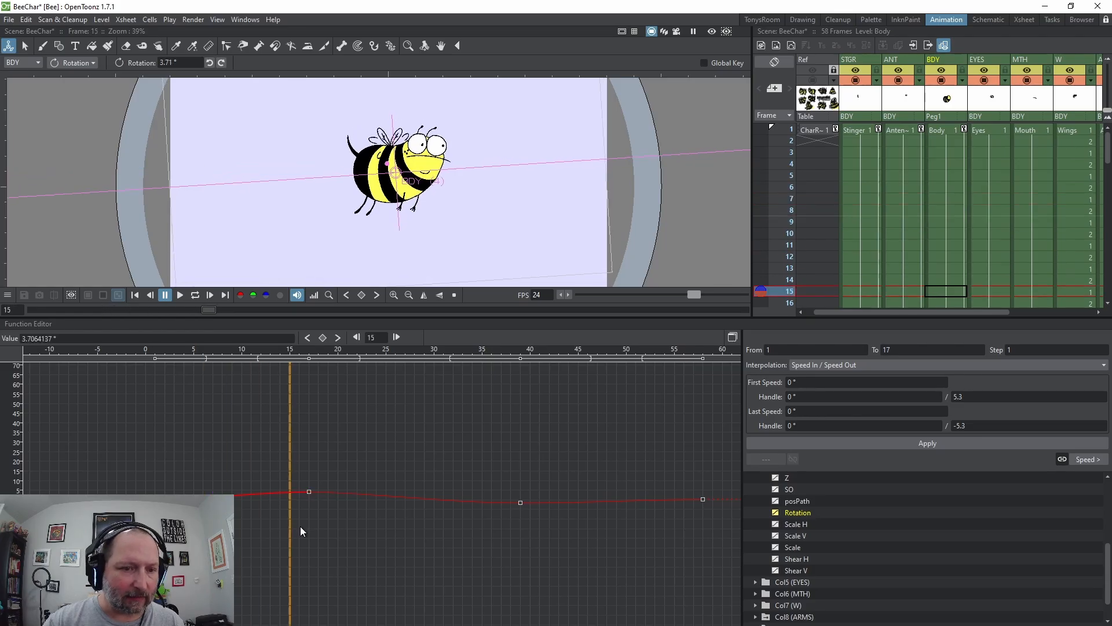
{"action": "left_click", "coordinate": [310, 491]}
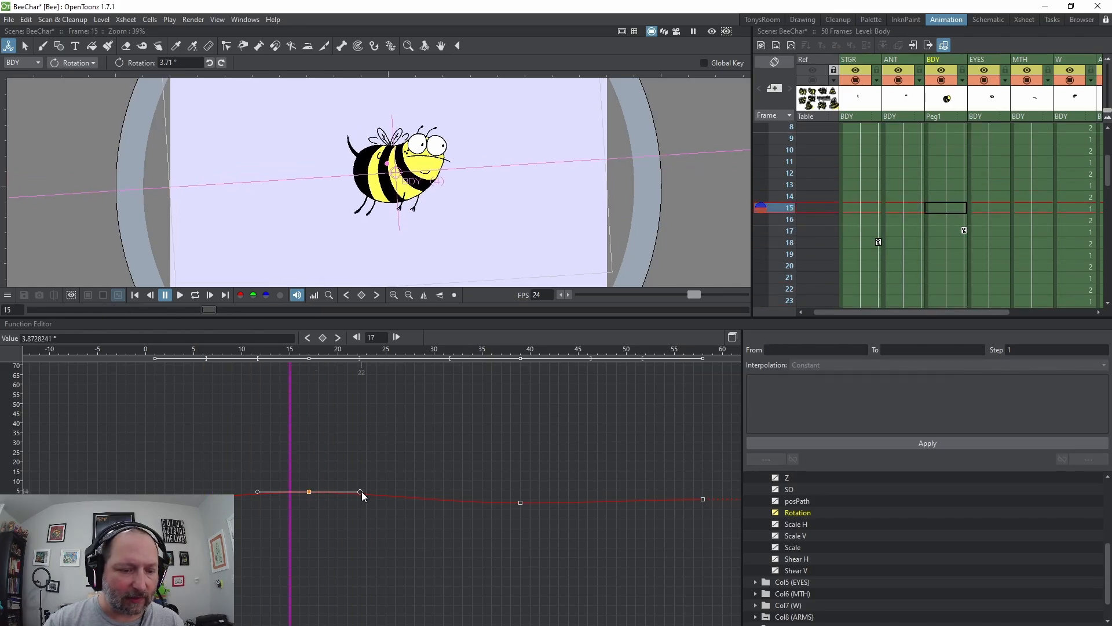
{"action": "left_click_drag", "start_coordinate": [361, 491], "coordinate": [342, 402]}
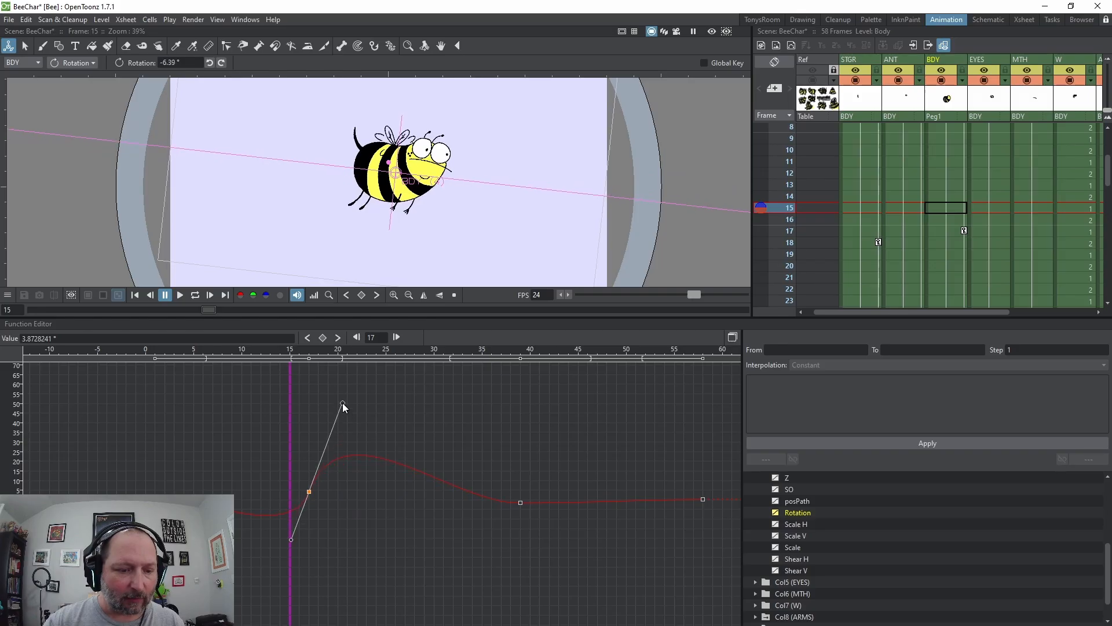
{"action": "left_click_drag", "start_coordinate": [290, 478], "coordinate": [479, 513]}
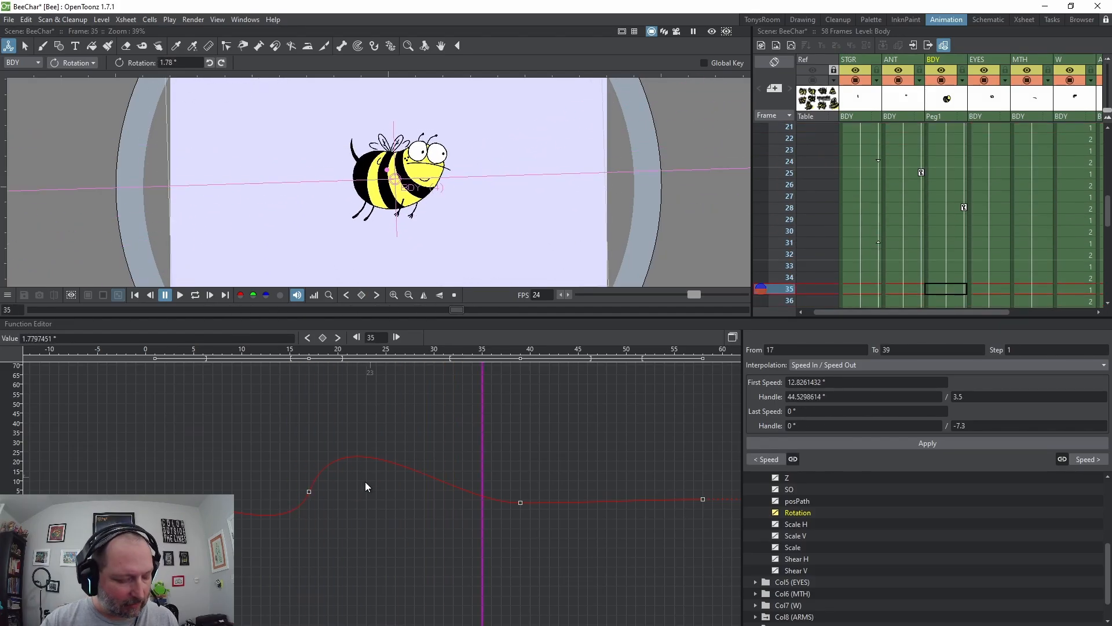
{"action": "key", "text": "ctrl+z"}
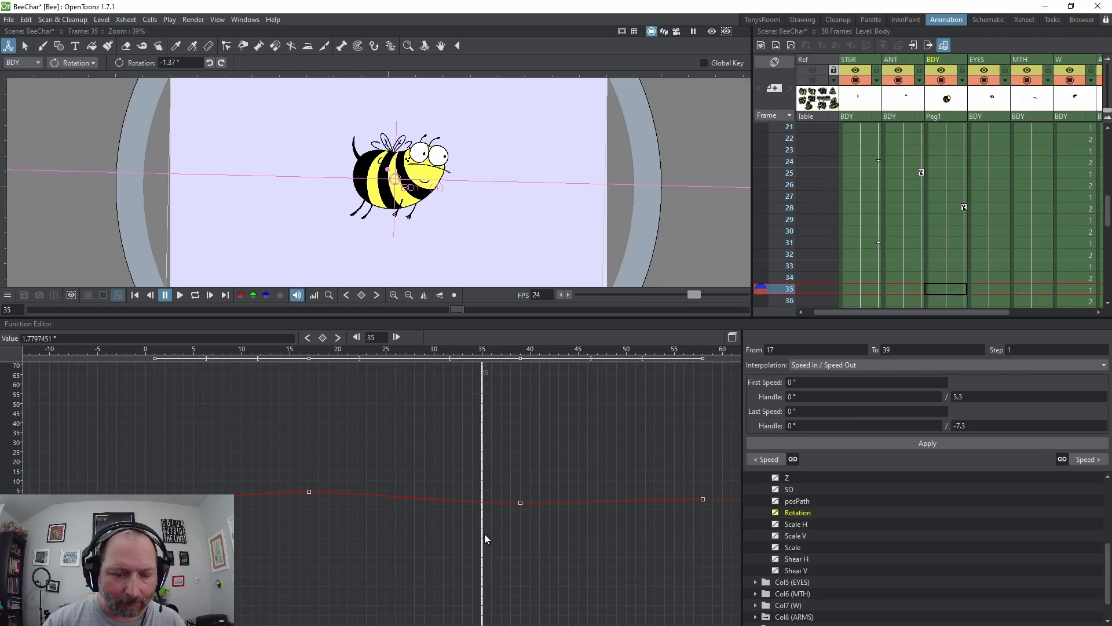
Step: Try unlinking the frame 17 rotation keyframe's handles and moving only its outgoing handle, and undo both changes
{"action": "left_click_drag", "start_coordinate": [484, 533], "coordinate": [318, 521]}
{"action": "left_click", "coordinate": [309, 491]}
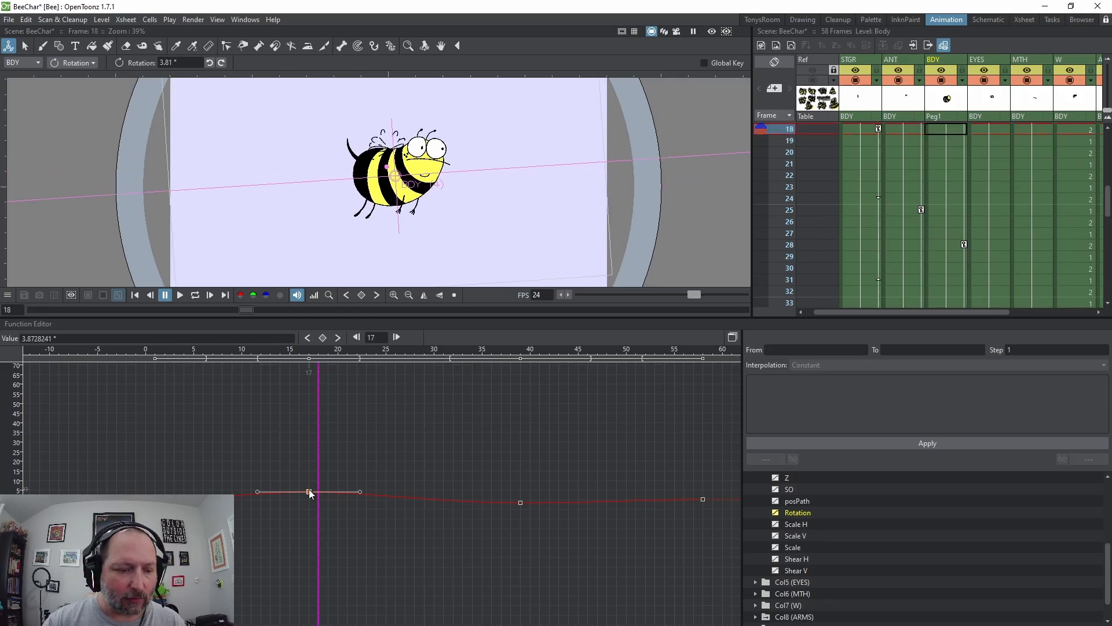
{"action": "right_click", "coordinate": [310, 492]}
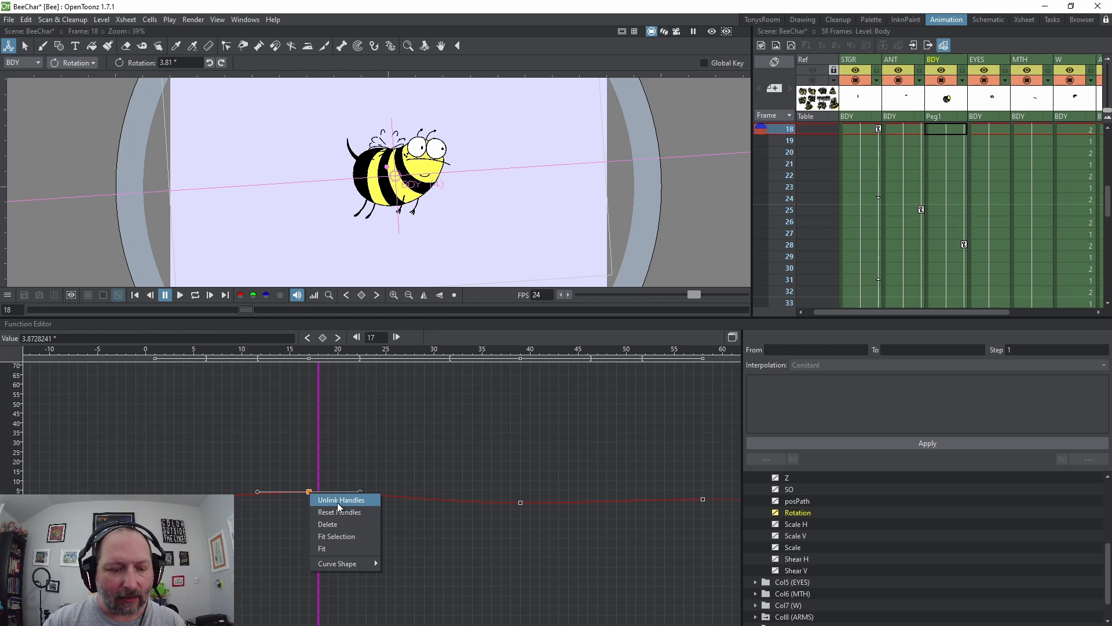
{"action": "left_click", "coordinate": [337, 500]}
{"action": "mouse_move", "coordinate": [360, 490]}
{"action": "left_mouse_down"}
{"action": "mouse_move", "coordinate": [350, 451]}
{"action": "mouse_move", "coordinate": [360, 564]}
{"action": "mouse_move", "coordinate": [347, 588]}
{"action": "mouse_move", "coordinate": [354, 501]}
{"action": "left_mouse_up"}
{"action": "key", "text": "ctrl+z"}
{"action": "key", "text": "ctrl+z"}
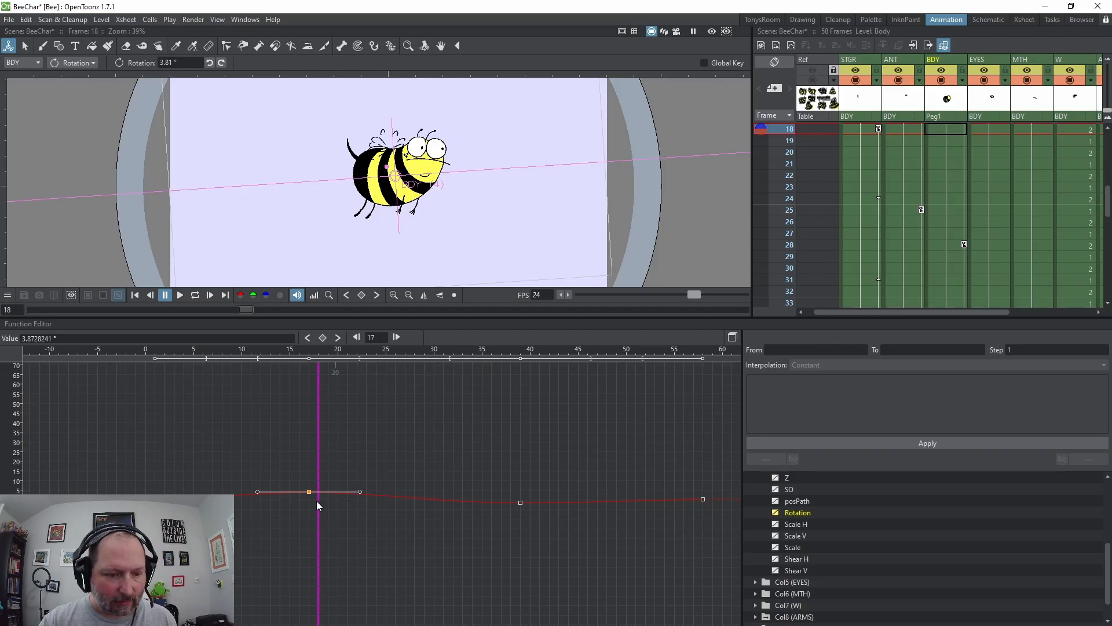
Step: Tilt the frame 58 rotation keyframe's handle slightly down and the frame 1 keyframe's handle slightly up, and play the loop to check it
{"action": "left_click", "coordinate": [158, 464]}
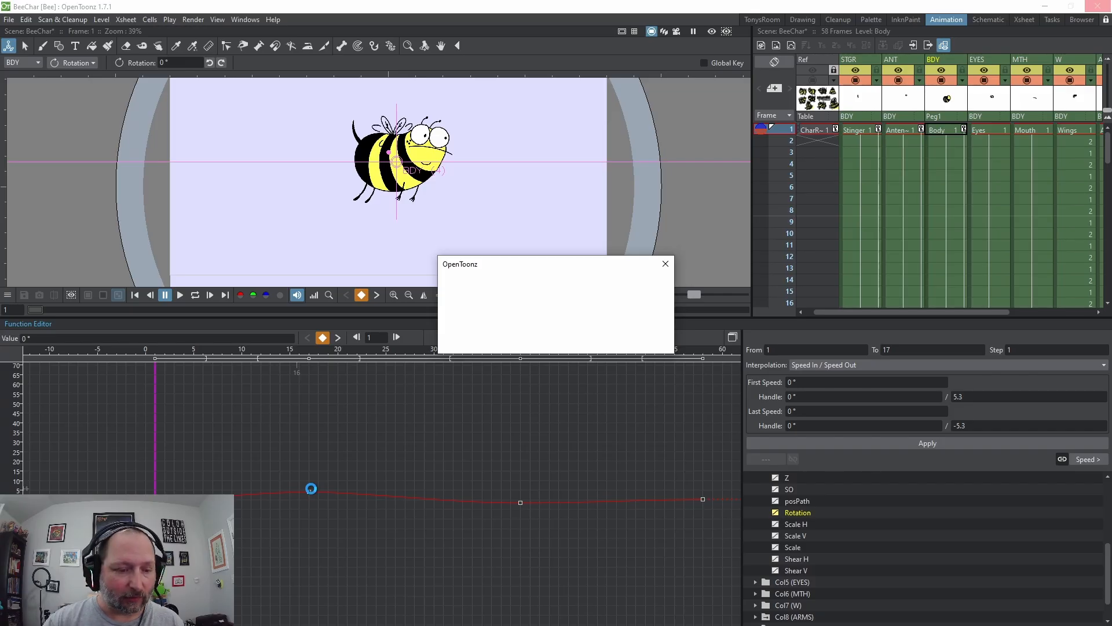
{"action": "left_click", "coordinate": [155, 499]}
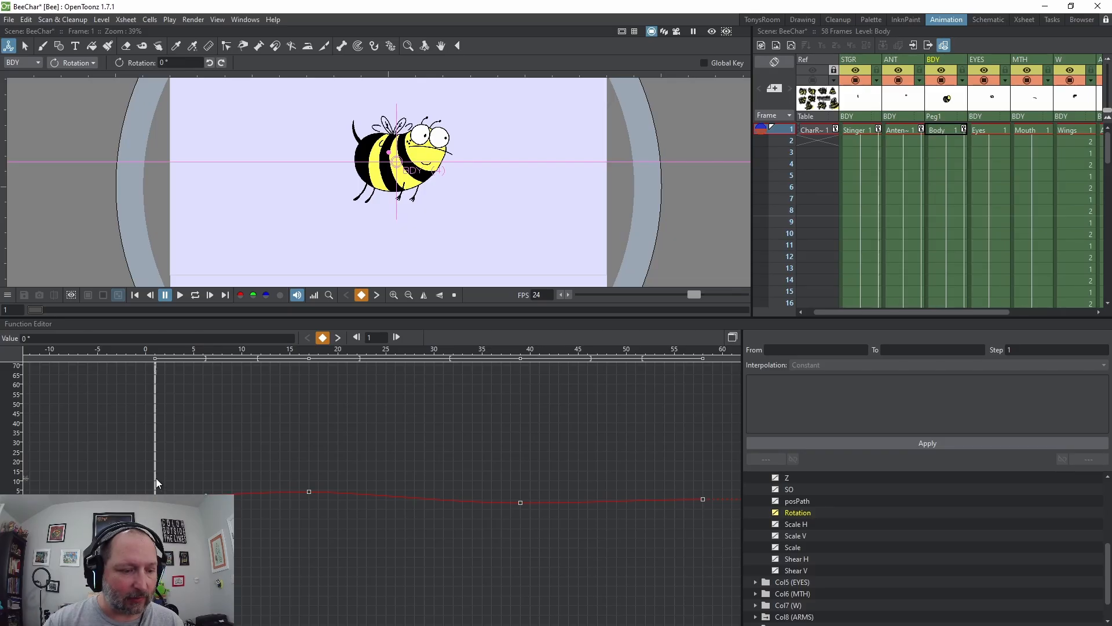
{"action": "mouse_move", "coordinate": [164, 481]}
{"action": "left_mouse_down"}
{"action": "mouse_move", "coordinate": [520, 513]}
{"action": "mouse_move", "coordinate": [628, 514]}
{"action": "mouse_move", "coordinate": [656, 503]}
{"action": "mouse_move", "coordinate": [642, 504]}
{"action": "left_mouse_up"}
{"action": "left_click", "coordinate": [703, 499]}
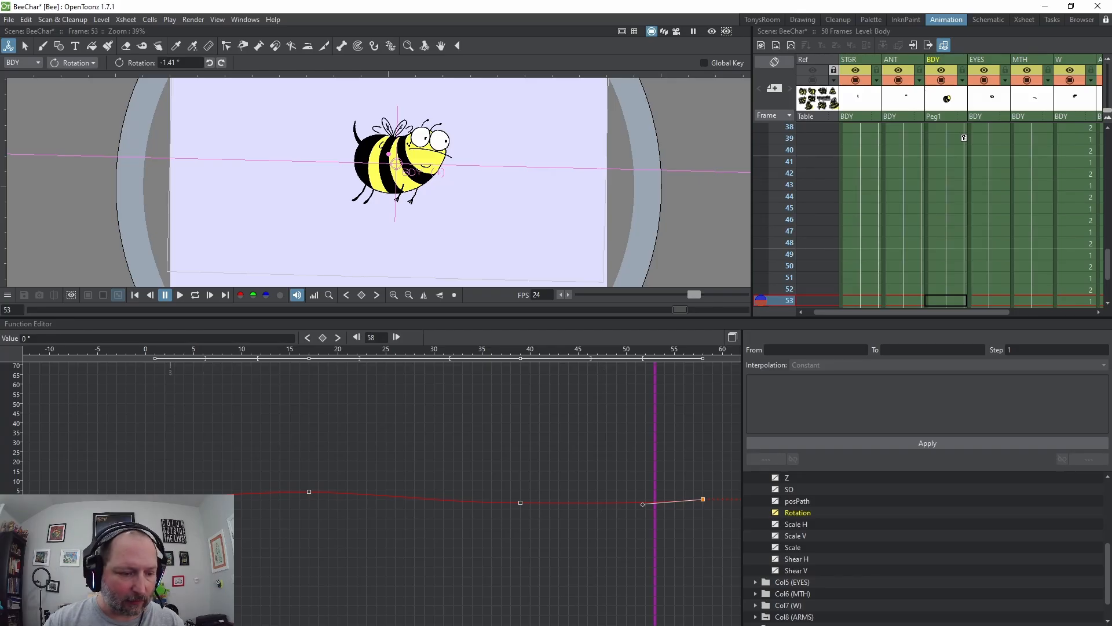
{"action": "left_click", "coordinate": [156, 498]}
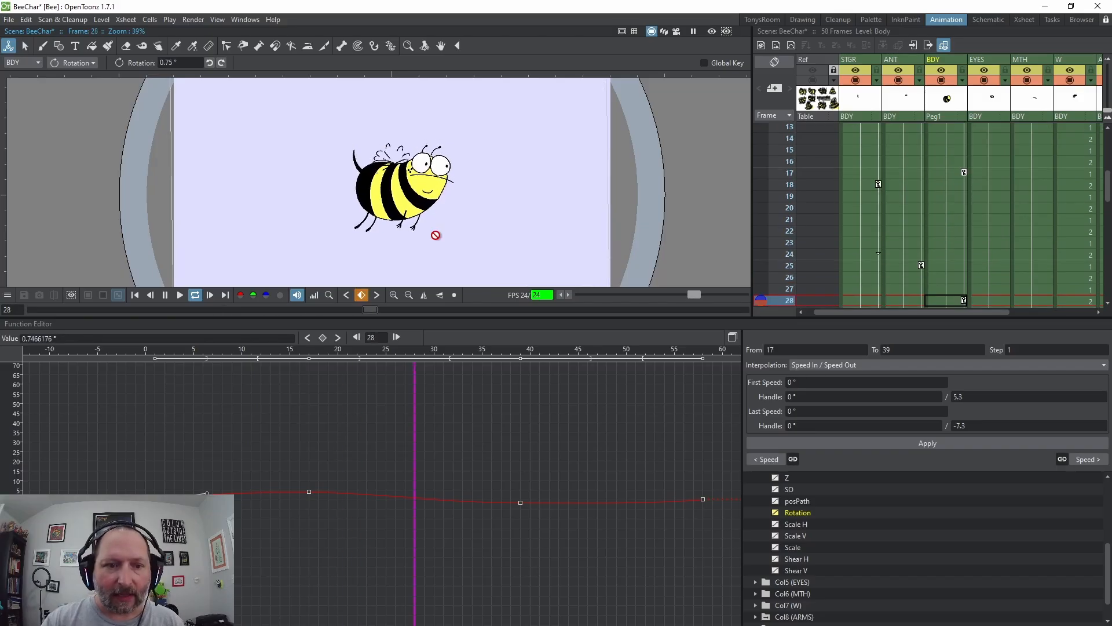
{"action": "key", "text": "l"}
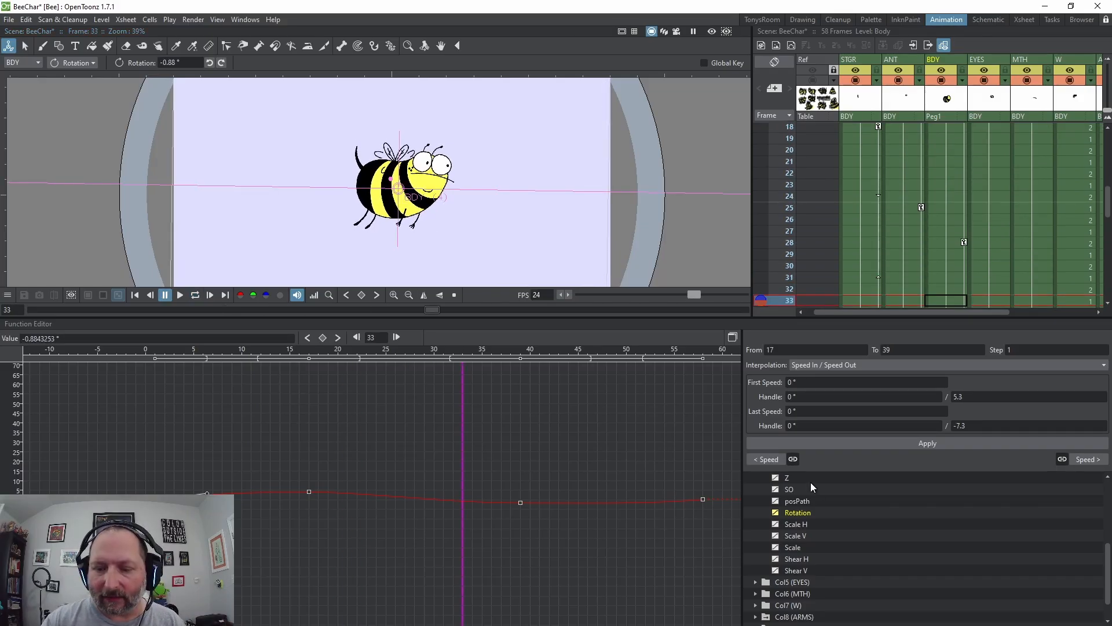
Step: Hide the body's Rotation curve and display its Y position curve in the Function Editor
{"action": "left_click", "coordinate": [776, 512]}
{"action": "scroll", "coordinate": [796, 512], "scroll_direction": "up", "scroll_amount": 1}
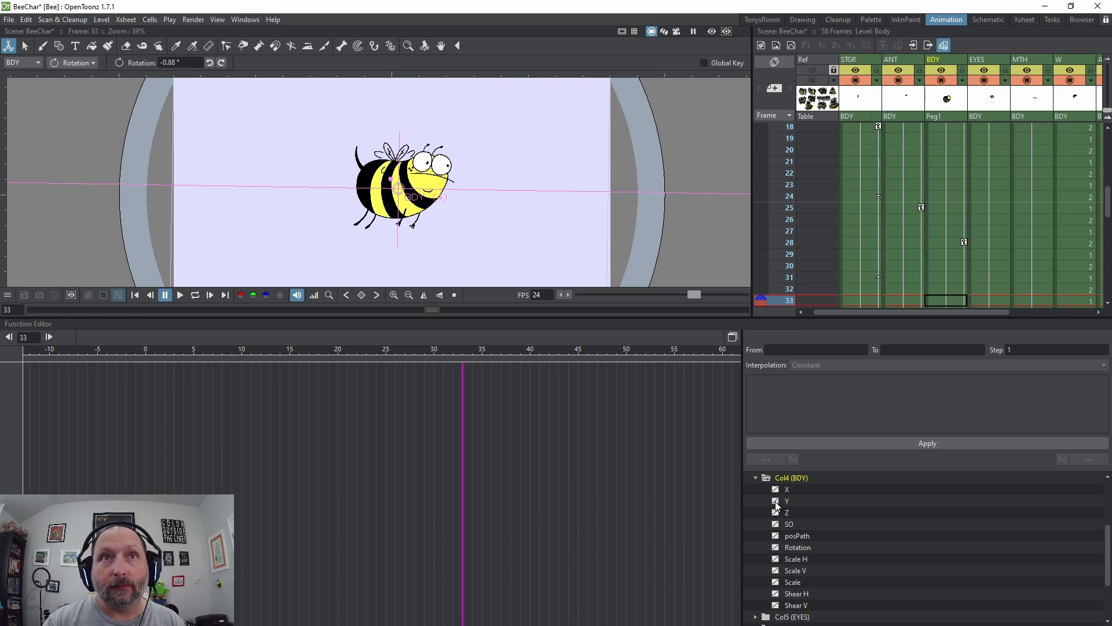
{"action": "left_click", "coordinate": [776, 502]}
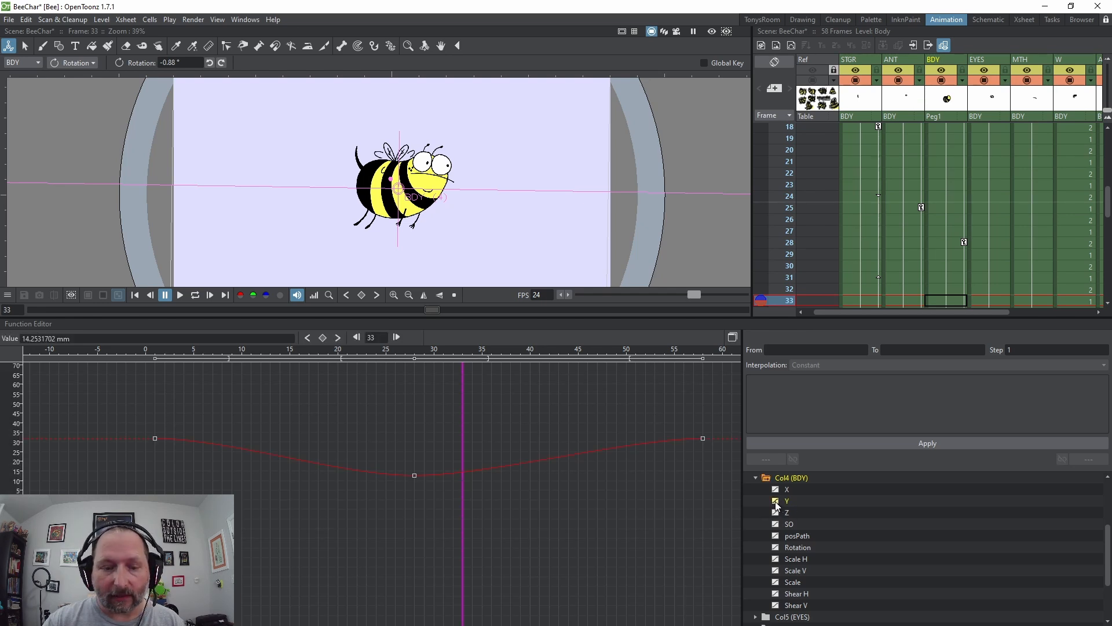
{"action": "left_click_drag", "start_coordinate": [560, 463], "coordinate": [531, 483]}
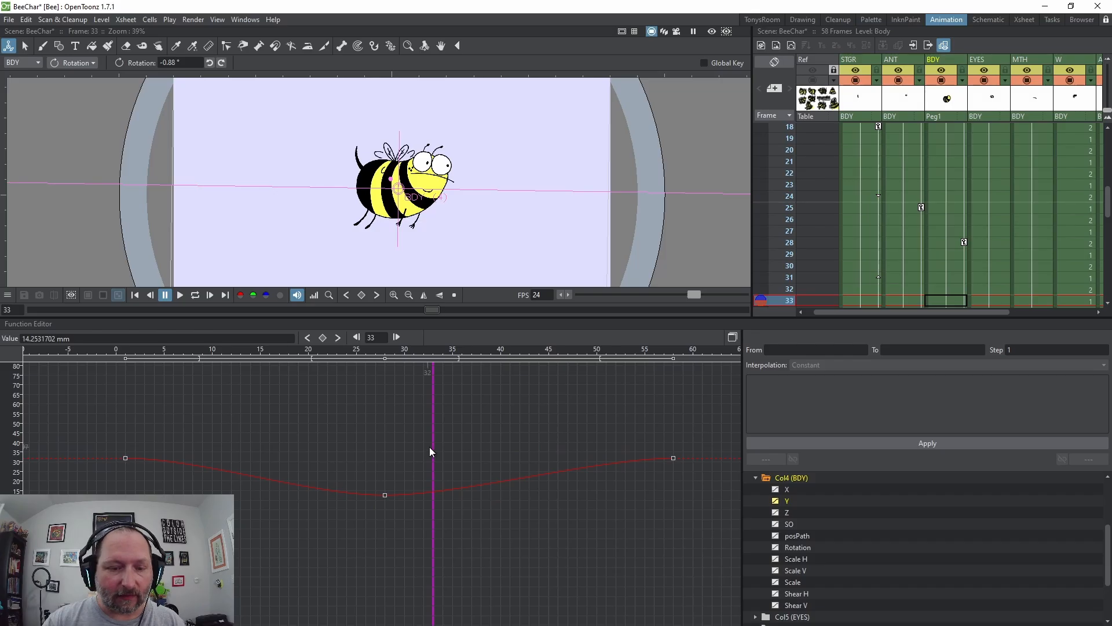
Step: At frame 28, lower the body's Y keyframe on the curve to about -7.12 mm, and play the loop to preview it
{"action": "left_click_drag", "start_coordinate": [432, 447], "coordinate": [394, 460]}
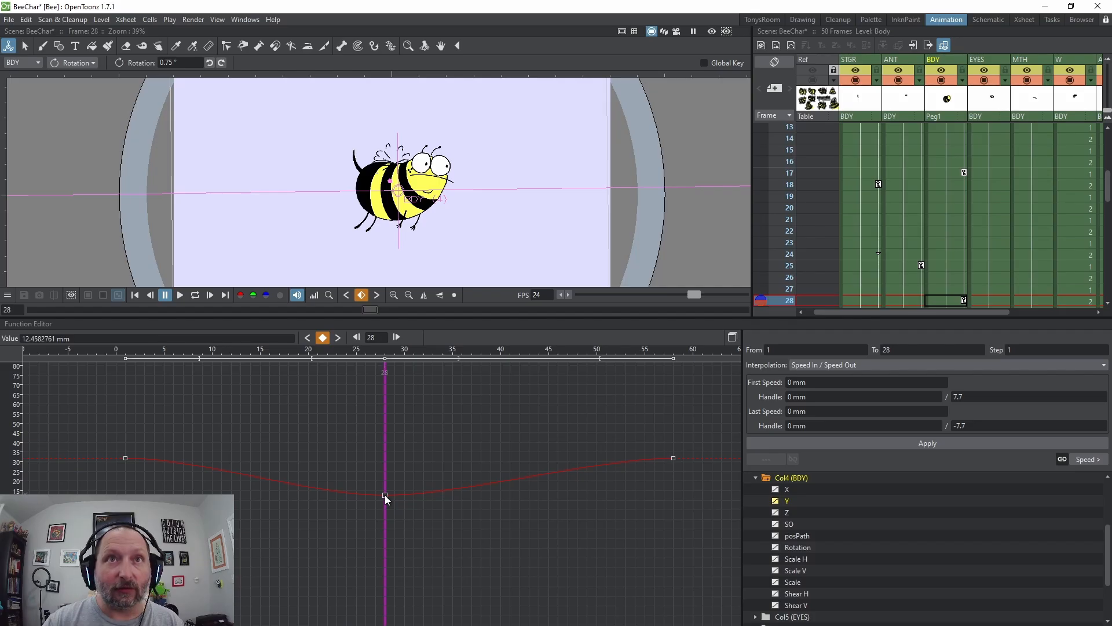
{"action": "left_click_drag", "start_coordinate": [384, 495], "coordinate": [385, 532]}
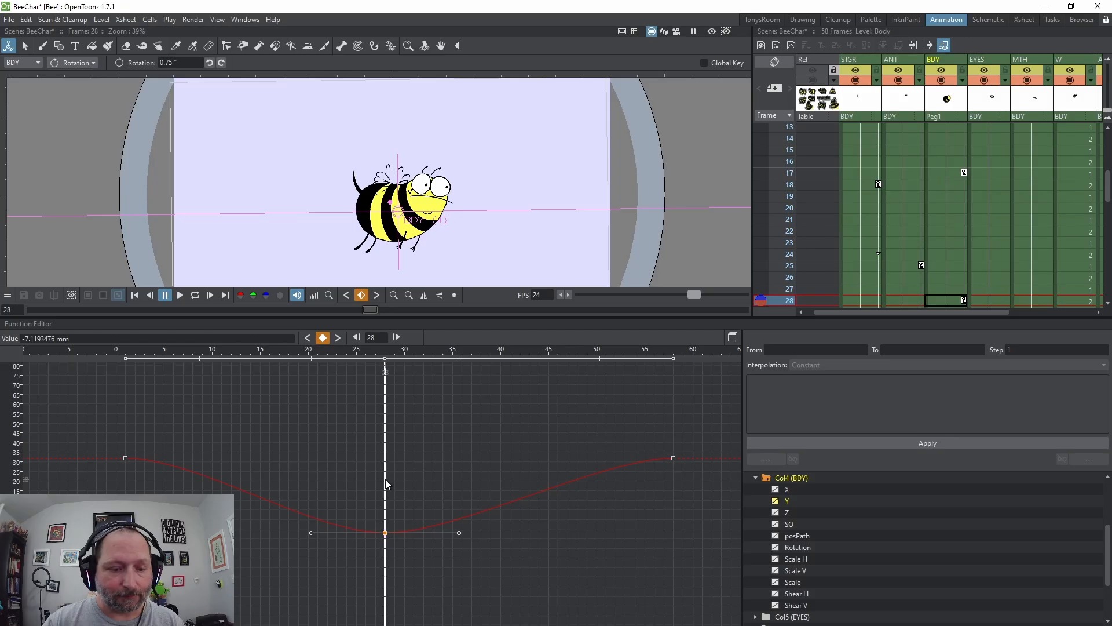
{"action": "left_click", "coordinate": [139, 475]}
{"action": "key", "text": "l"}
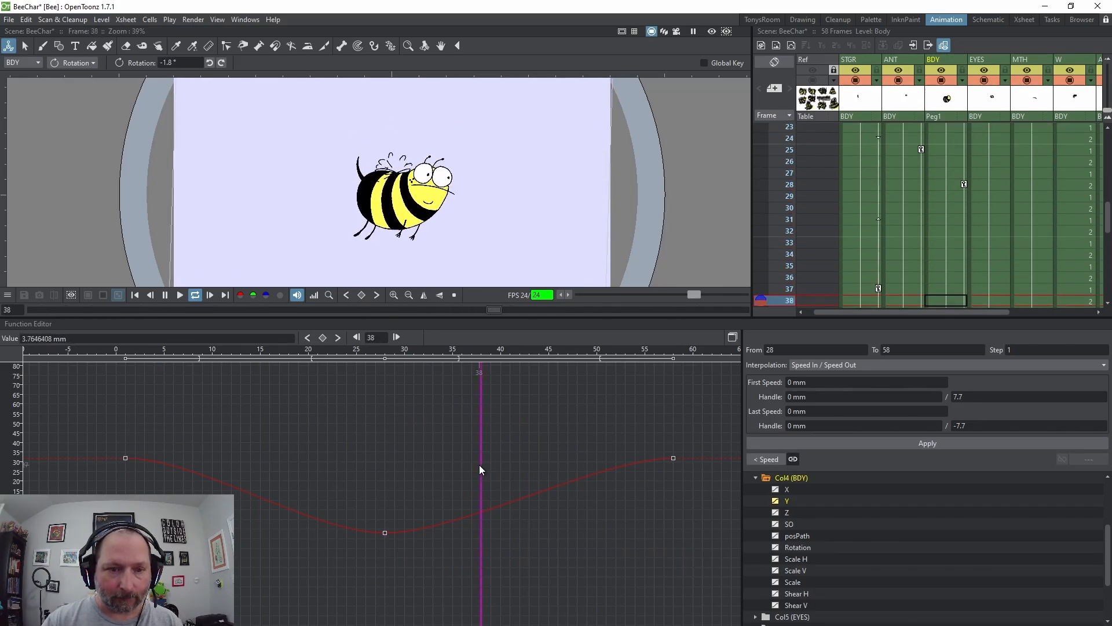
Step: Stop the playback and display the body's Y and Rotation curves together in the Function Editor
{"action": "key", "text": "l"}
{"action": "left_click", "coordinate": [780, 500]}
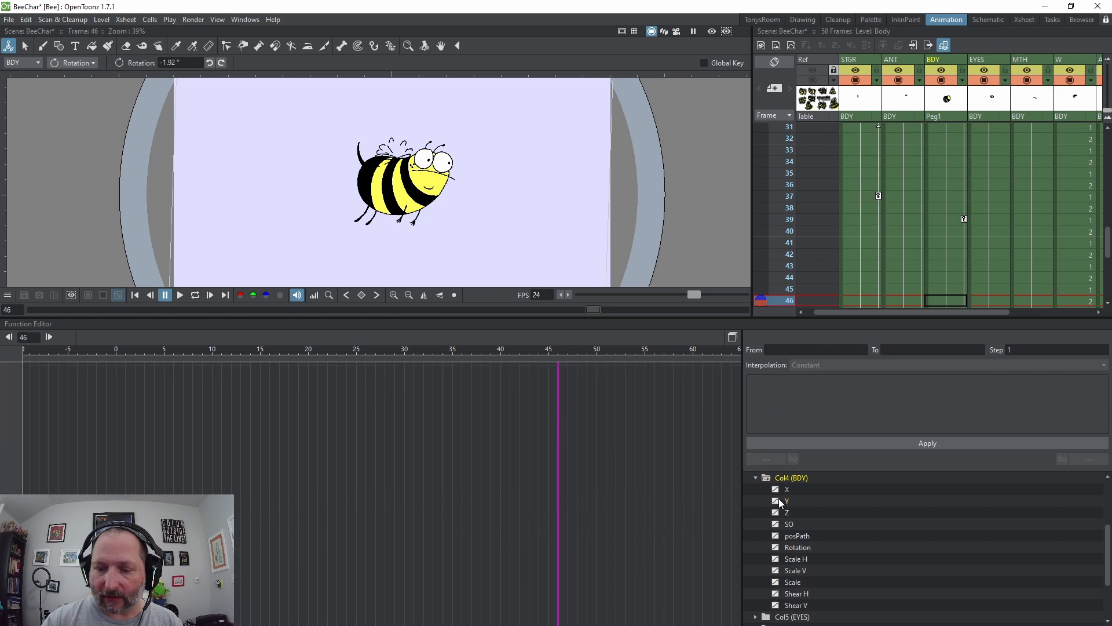
{"action": "left_click", "coordinate": [780, 501]}
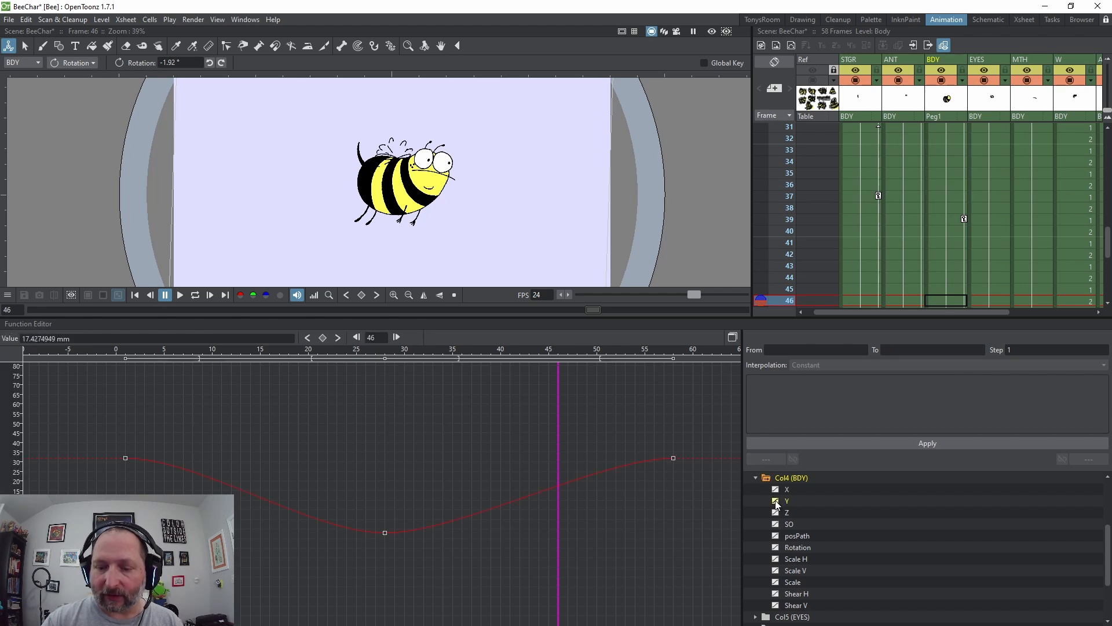
{"action": "left_click", "coordinate": [775, 547]}
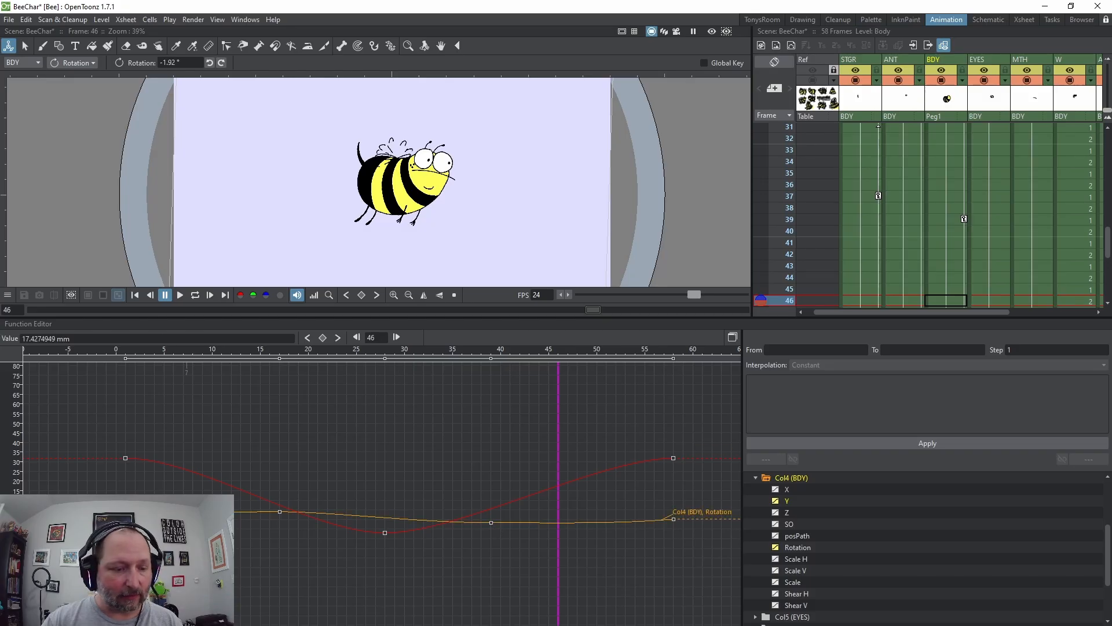
Step: Make the body's Rotation curve active and move its frame 17 keyframe to frame 15, slightly higher
{"action": "left_click", "coordinate": [279, 512]}
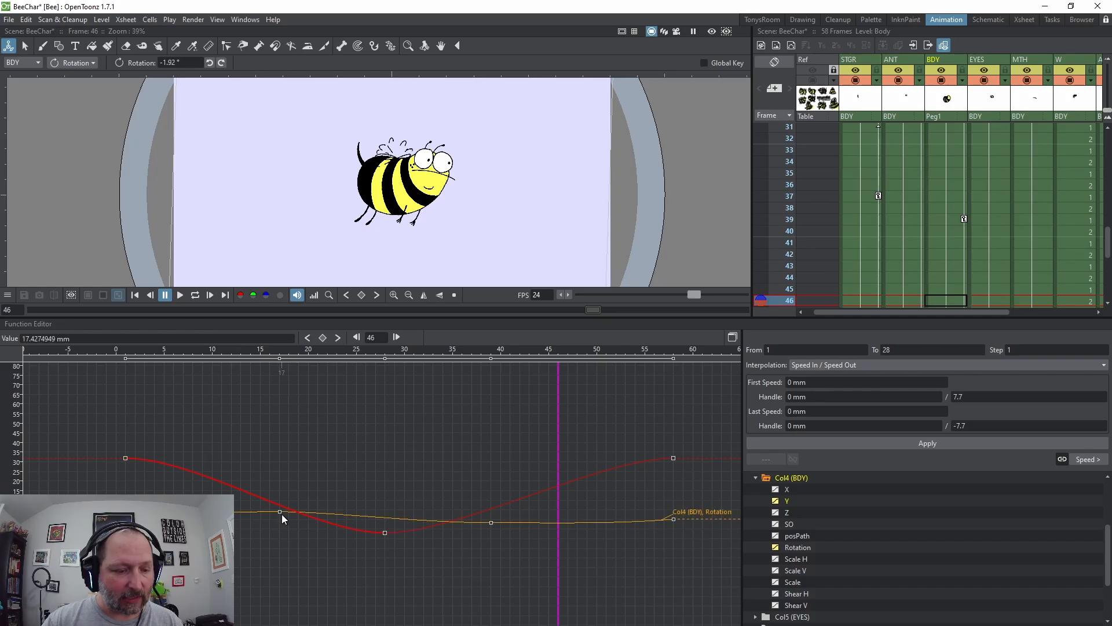
{"action": "left_click", "coordinate": [281, 512]}
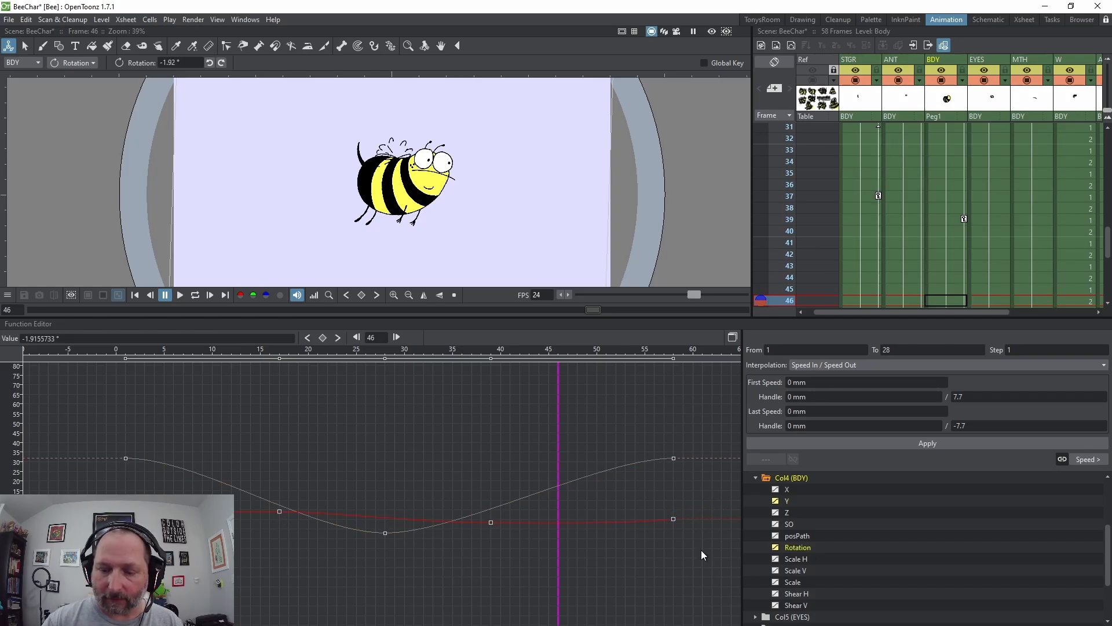
{"action": "left_click", "coordinate": [286, 512]}
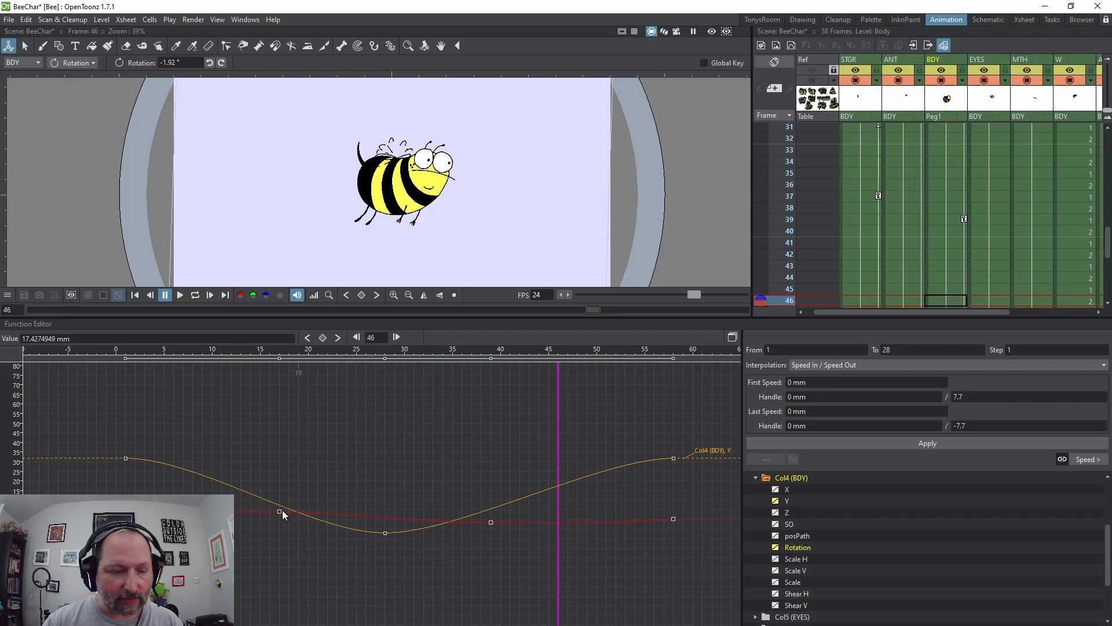
{"action": "left_click_drag", "start_coordinate": [280, 510], "coordinate": [258, 505]}
Step: Move the frame 39 rotation keyframe to frame 42, slightly lower, and play the loop to check the motion
{"action": "left_click", "coordinate": [490, 522]}
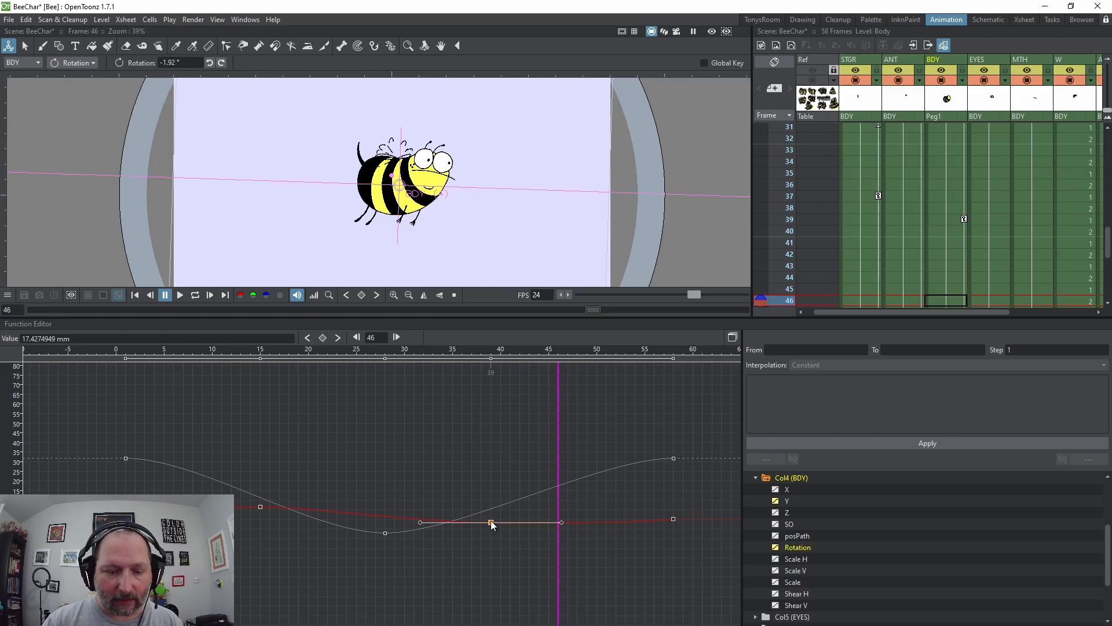
{"action": "left_click_drag", "start_coordinate": [491, 520], "coordinate": [516, 526]}
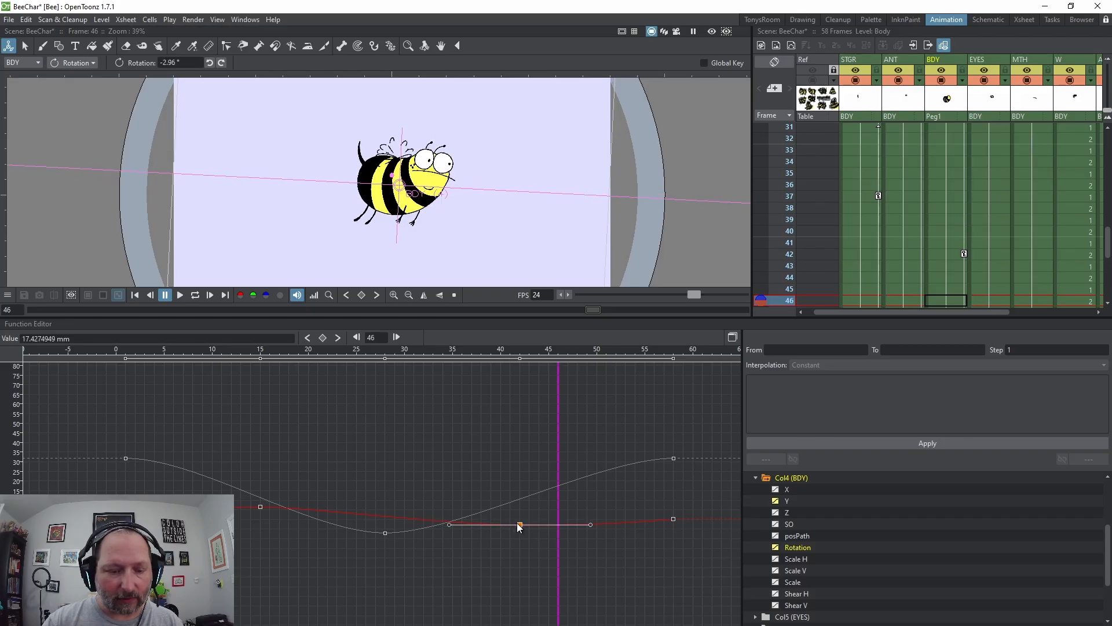
{"action": "left_click", "coordinate": [462, 462]}
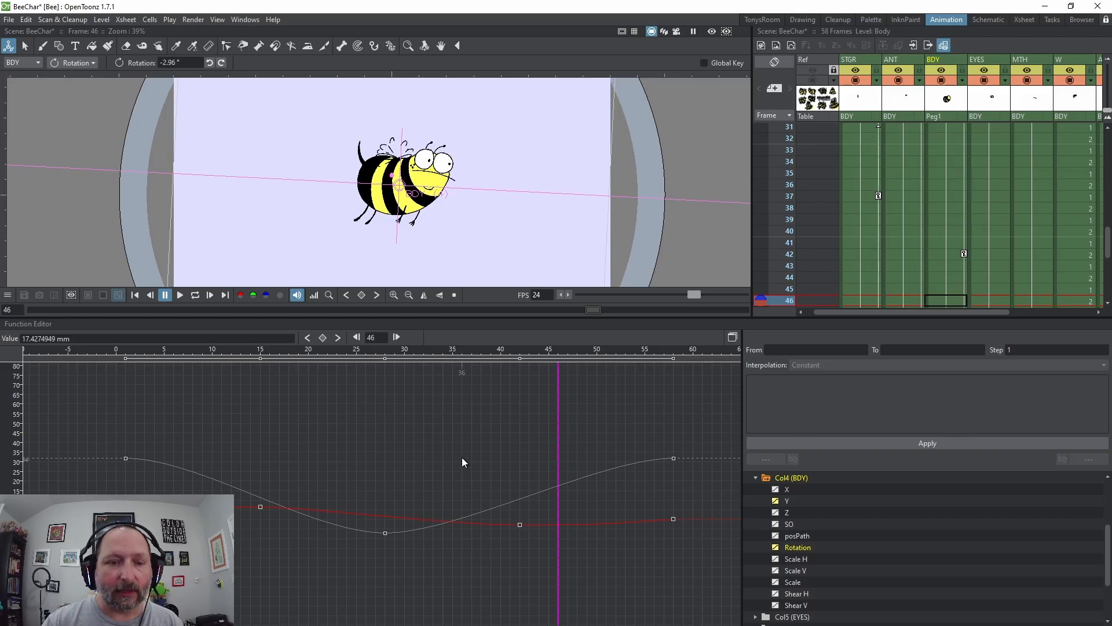
{"action": "key", "text": "l"}
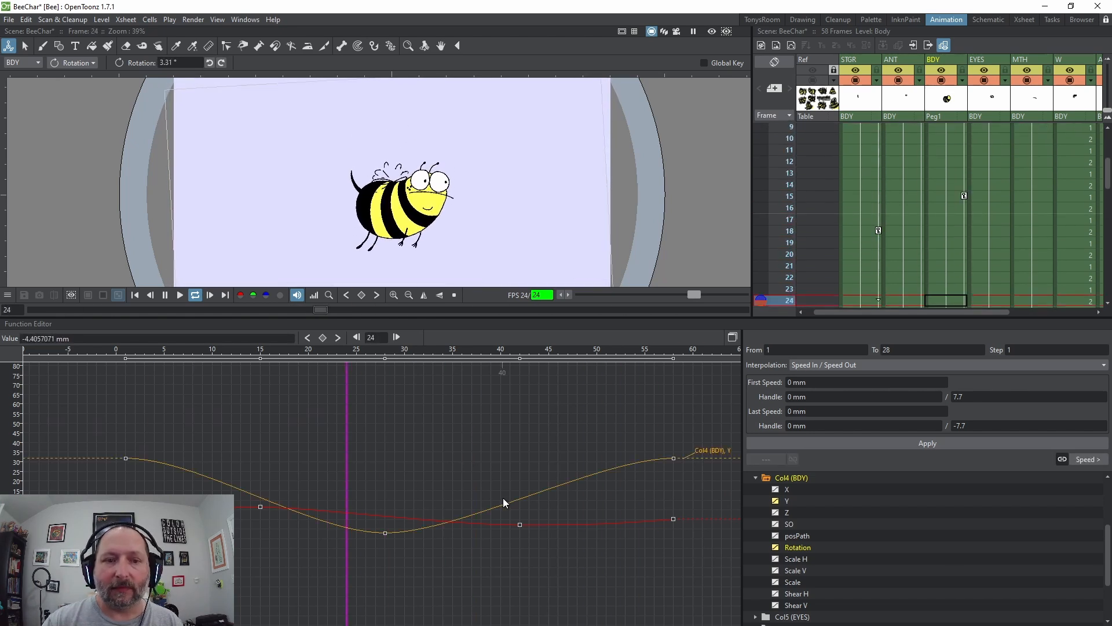
Step: Switch to the TonysRoom workspace, play the bee animation at the larger size and stop it
{"action": "left_click", "coordinate": [756, 21]}
{"action": "scroll", "coordinate": [475, 350], "scroll_direction": "down", "scroll_amount": 3}
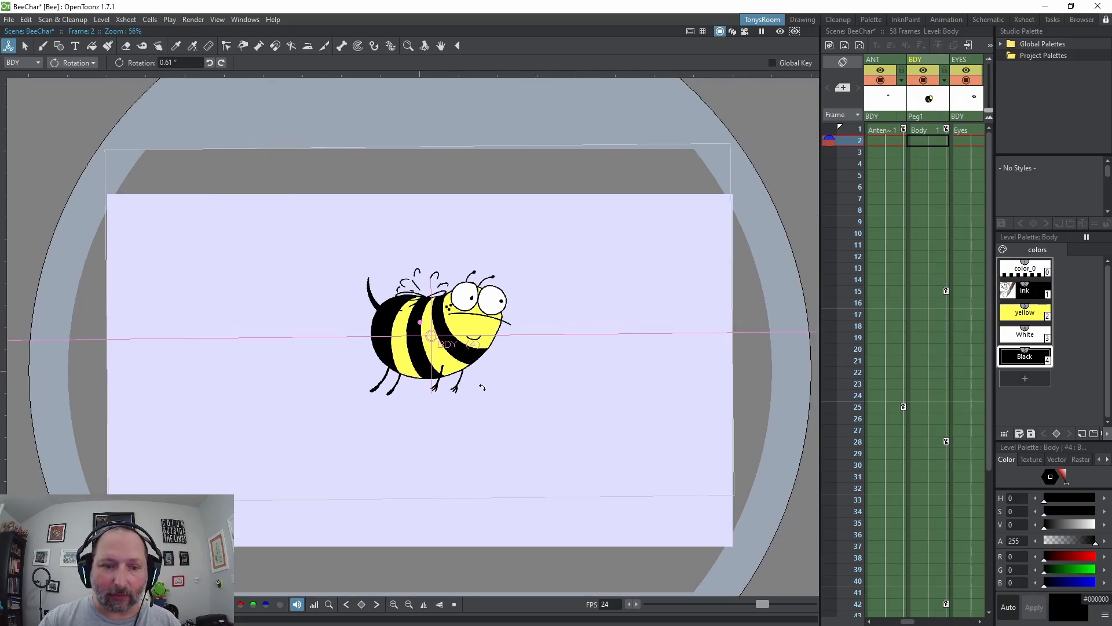
{"action": "key", "text": "p"}
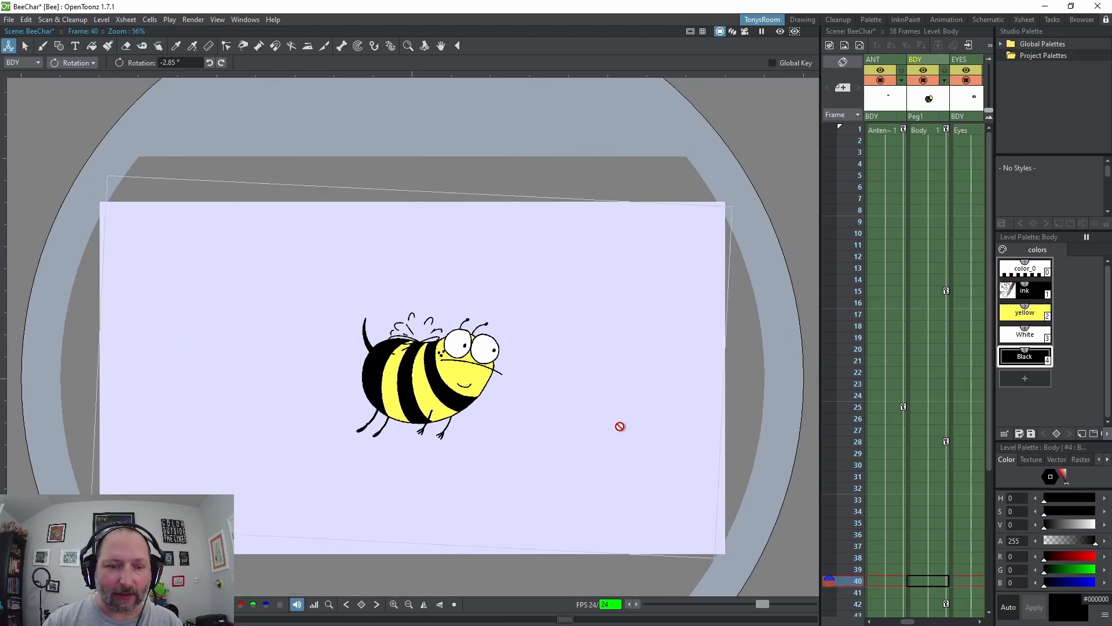
{"action": "key", "text": "p"}
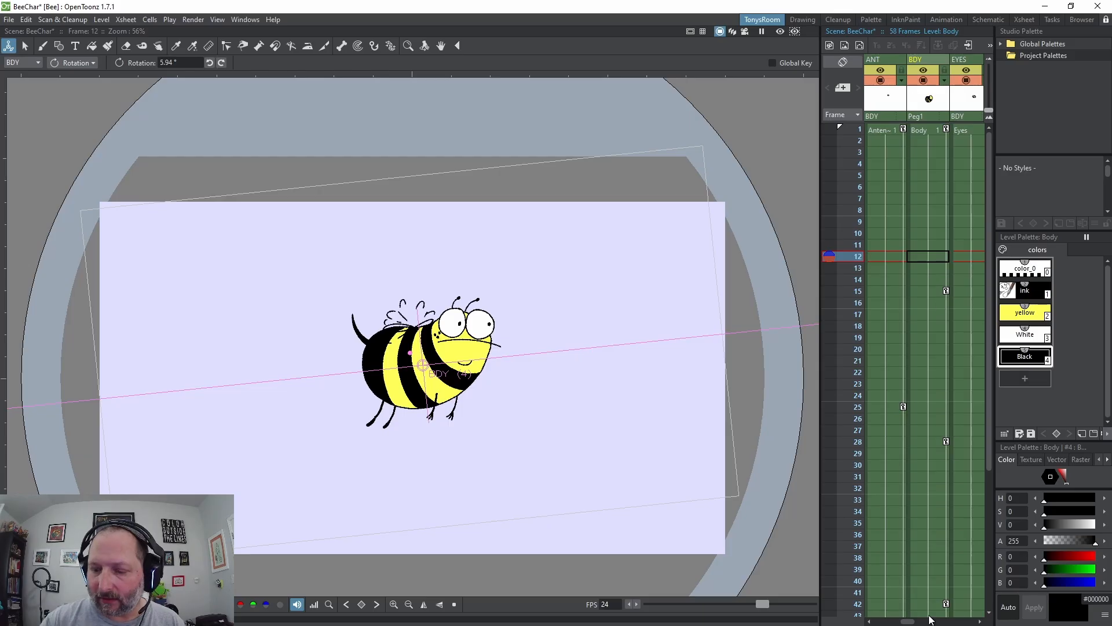
Step: Select the Eyes column at frame 1 and step through to about frame 31, examining the bee's pose
{"action": "left_click_drag", "start_coordinate": [907, 622], "coordinate": [925, 622]}
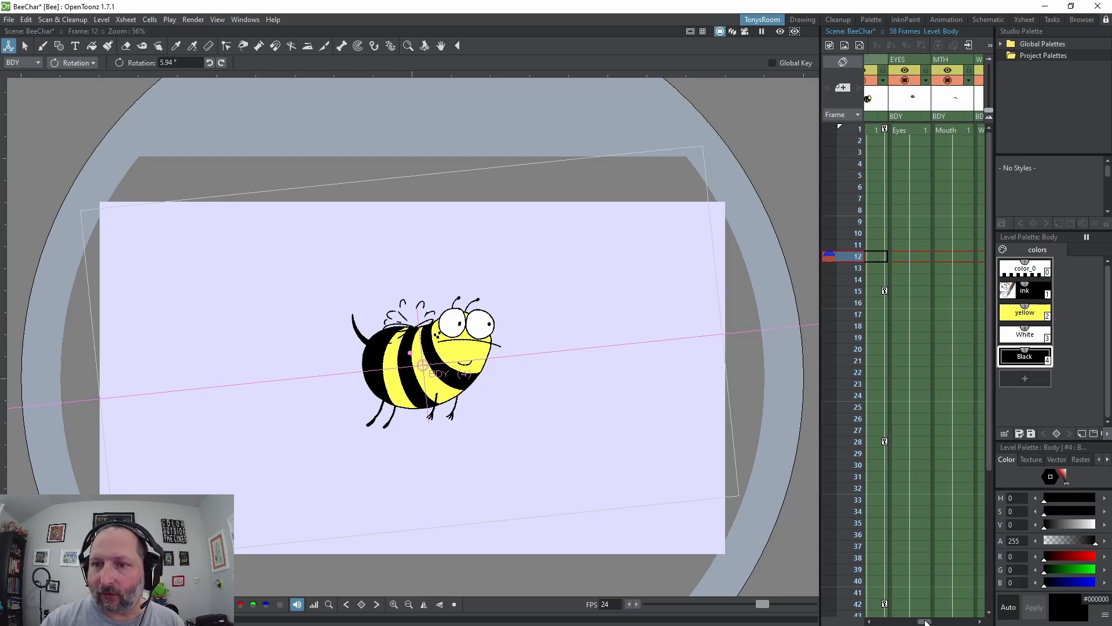
{"action": "left_click", "coordinate": [908, 131]}
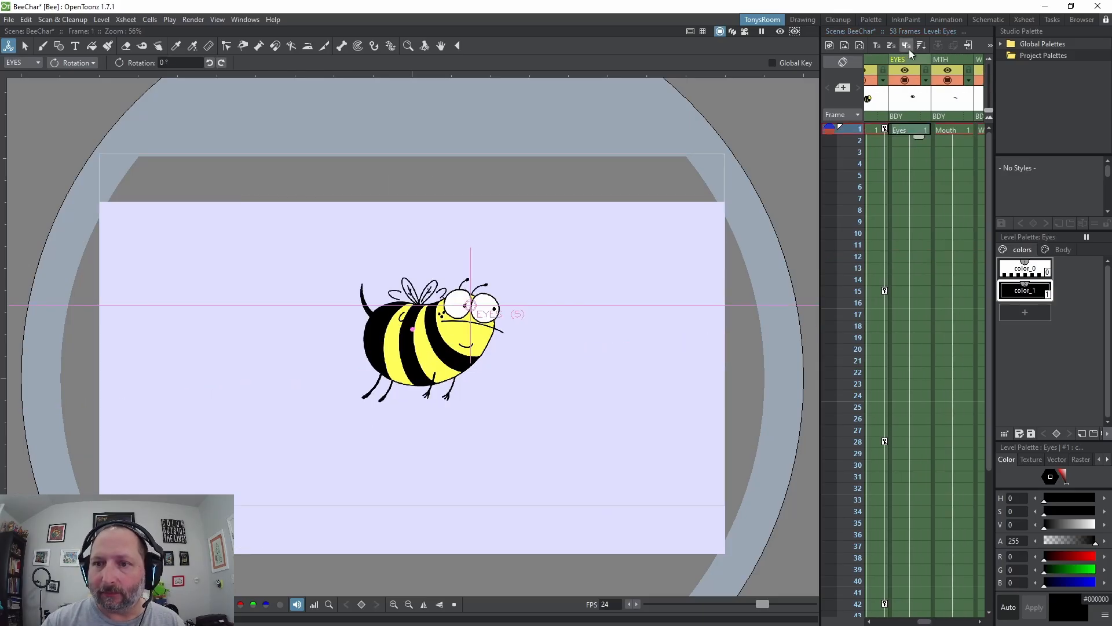
{"action": "scroll", "coordinate": [534, 348], "scroll_direction": "up", "scroll_amount": 2}
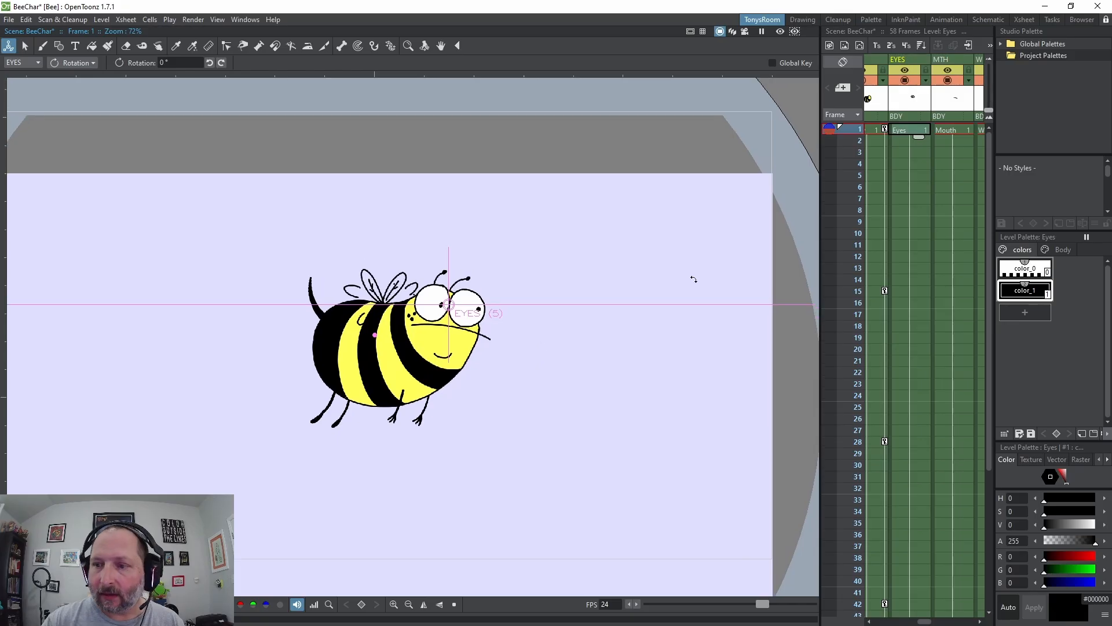
{"action": "key", "text": "Down"}
{"action": "key", "text": "Down"}
{"action": "key", "text": "Down"}
{"action": "key", "text": "Down"}
{"action": "key", "text": "Down"}
{"action": "key", "text": "Down"}
{"action": "key", "text": "Down"}
{"action": "key", "text": "Down"}
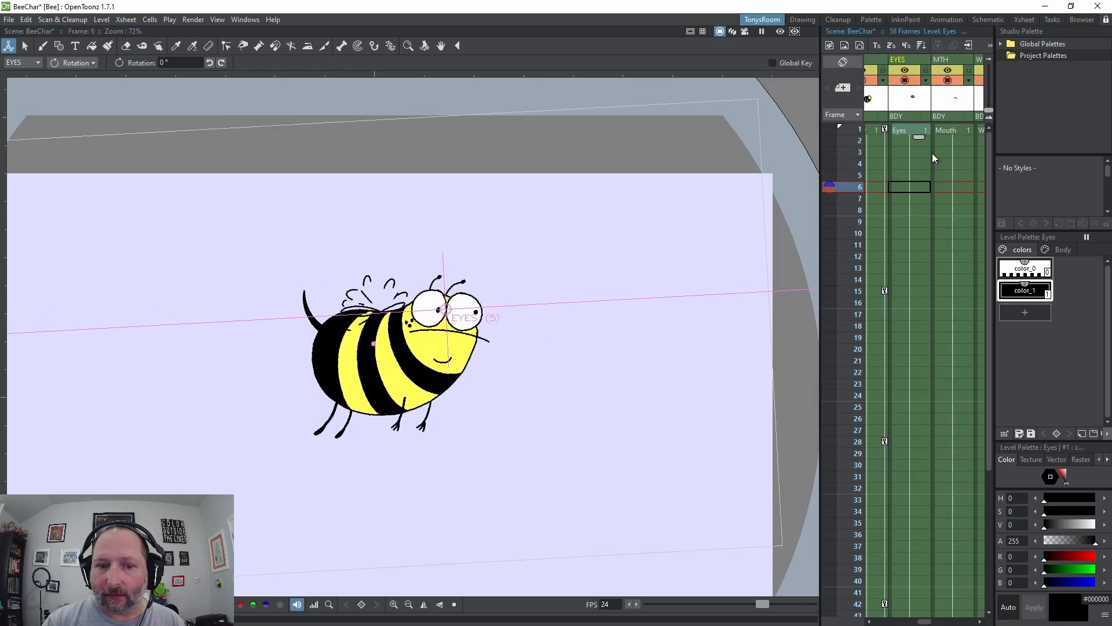
{"action": "key", "text": "Down"}
{"action": "key", "text": "Down"}
{"action": "key", "text": "Down"}
{"action": "key", "text": "Down"}
{"action": "key", "text": "Down"}
{"action": "key", "text": "Down"}
{"action": "key", "text": "Down"}
{"action": "key", "text": "Down"}
{"action": "key", "text": "Down"}
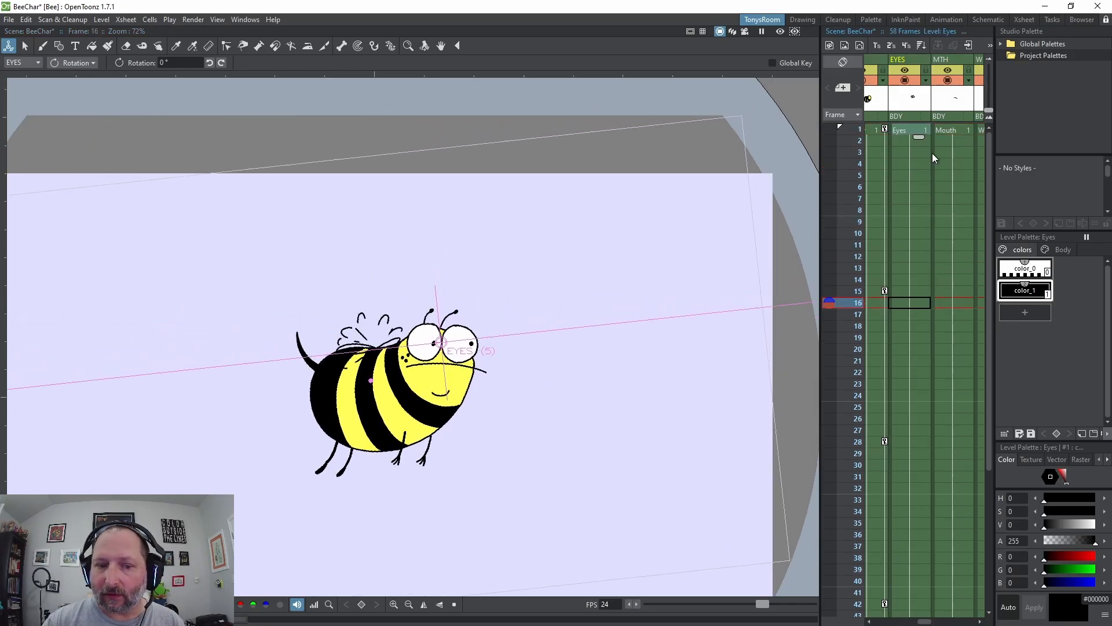
{"action": "key", "text": "Down"}
{"action": "key", "text": "Down"}
{"action": "key", "text": "Down"}
{"action": "key", "text": "Down"}
{"action": "key", "text": "Down"}
{"action": "key", "text": "Down"}
{"action": "key", "text": "Down"}
{"action": "key", "text": "Down"}
{"action": "key", "text": "Down"}
{"action": "key", "text": "Down"}
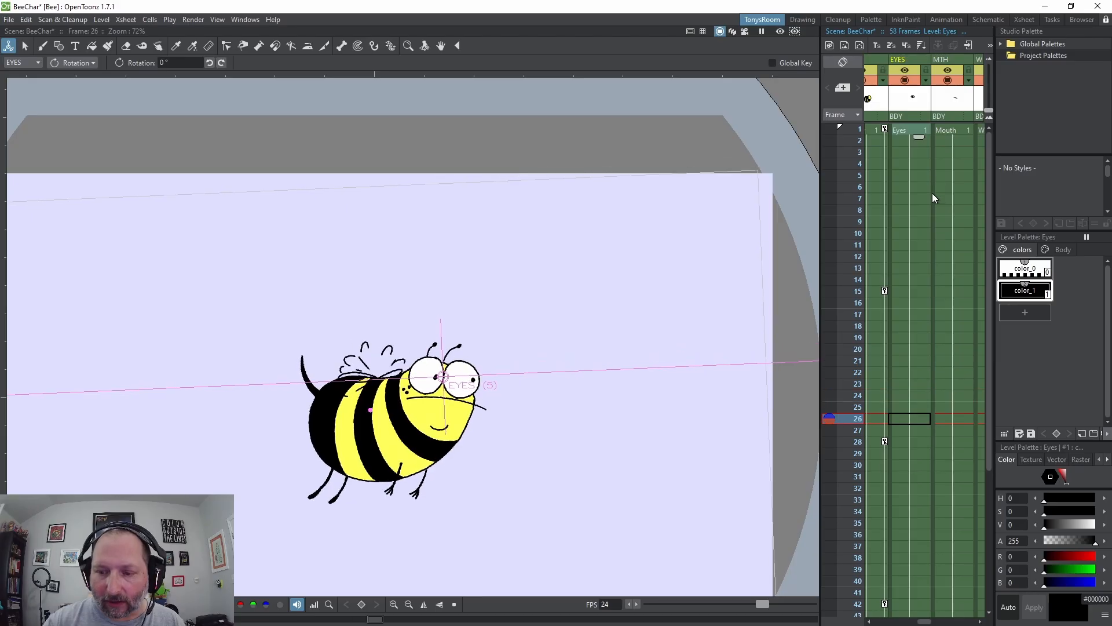
{"action": "key", "text": "Down"}
{"action": "key", "text": "Down"}
{"action": "key", "text": "Down"}
{"action": "key", "text": "Down"}
Step: Go back to frame 29, select its cell in the Eyes column, and examine the bee's eyes up close
{"action": "key", "text": "Up"}
{"action": "key", "text": "Up"}
{"action": "key", "text": "Up"}
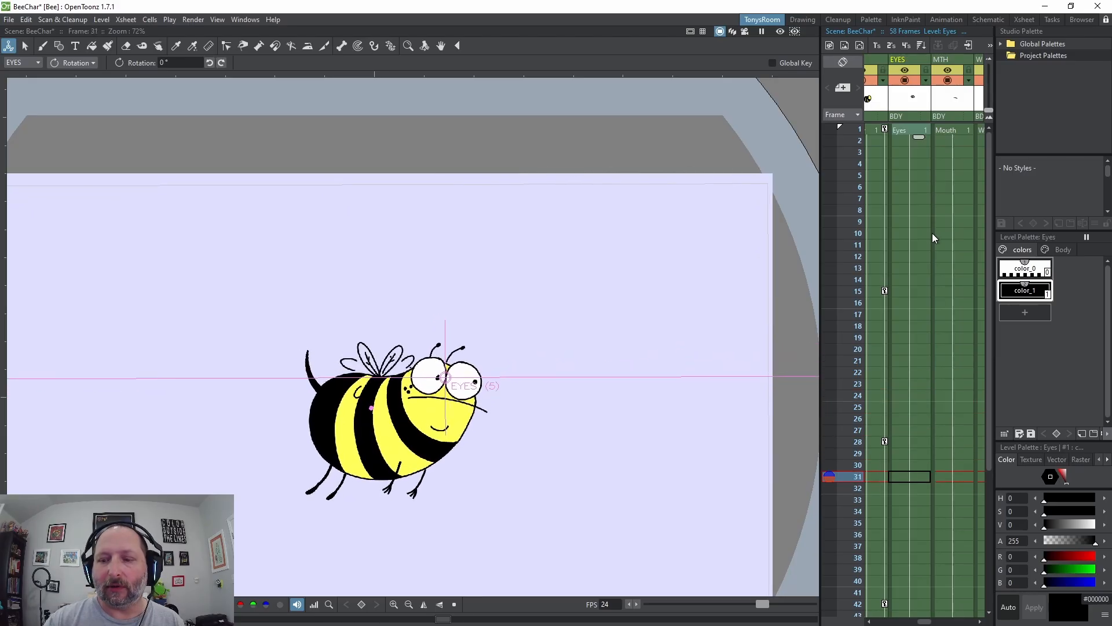
{"action": "key", "text": "Down"}
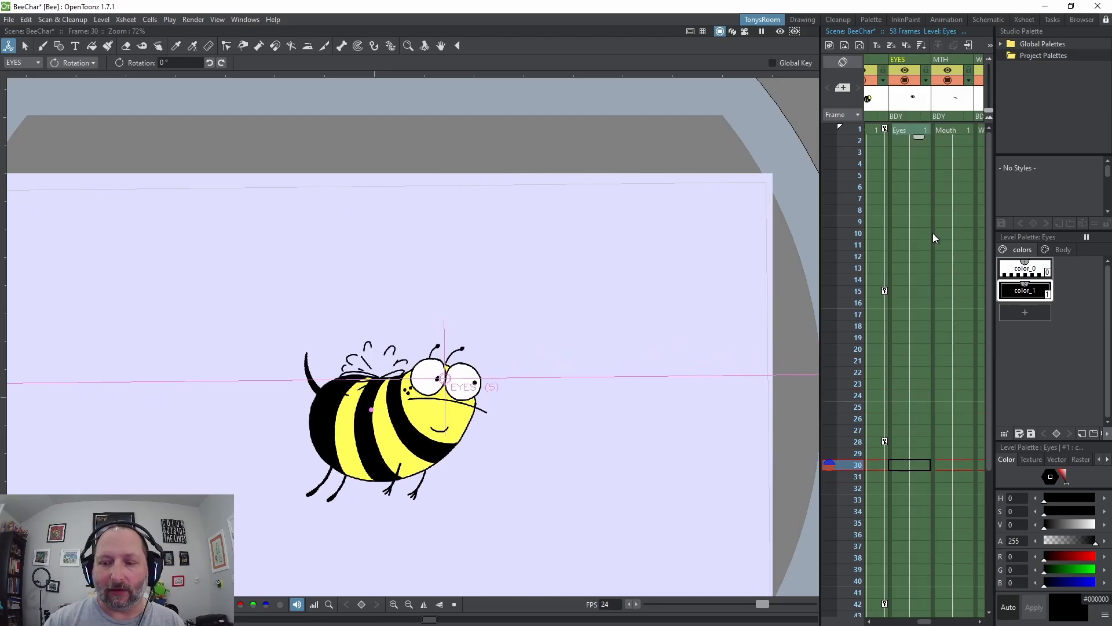
{"action": "left_click", "coordinate": [910, 461]}
{"action": "left_click", "coordinate": [917, 453]}
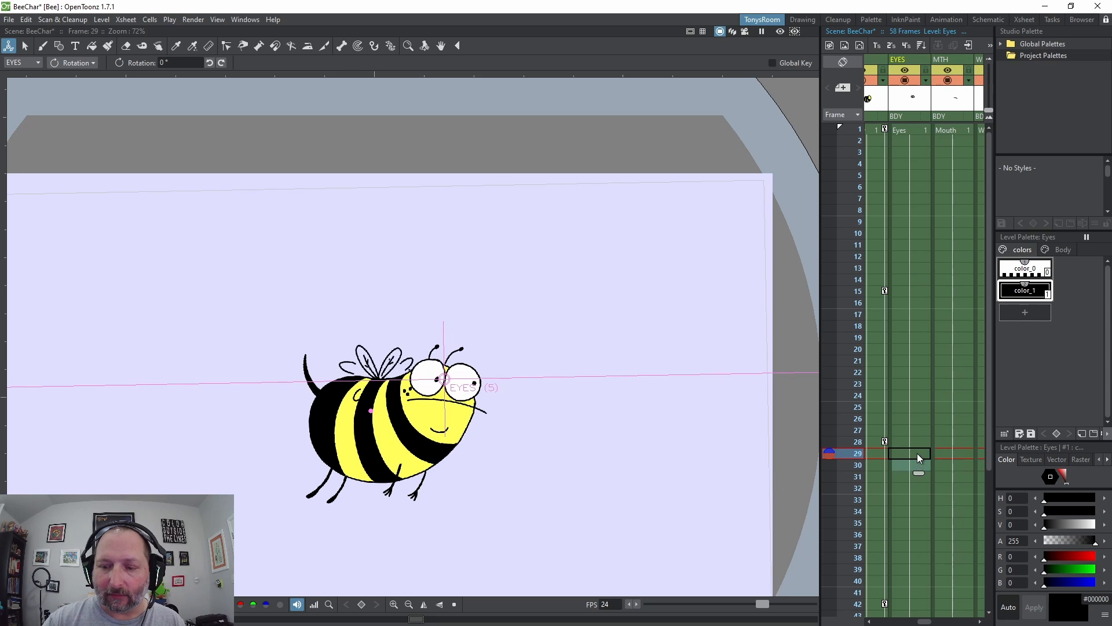
{"action": "scroll", "coordinate": [566, 412], "scroll_direction": "up", "scroll_amount": 4}
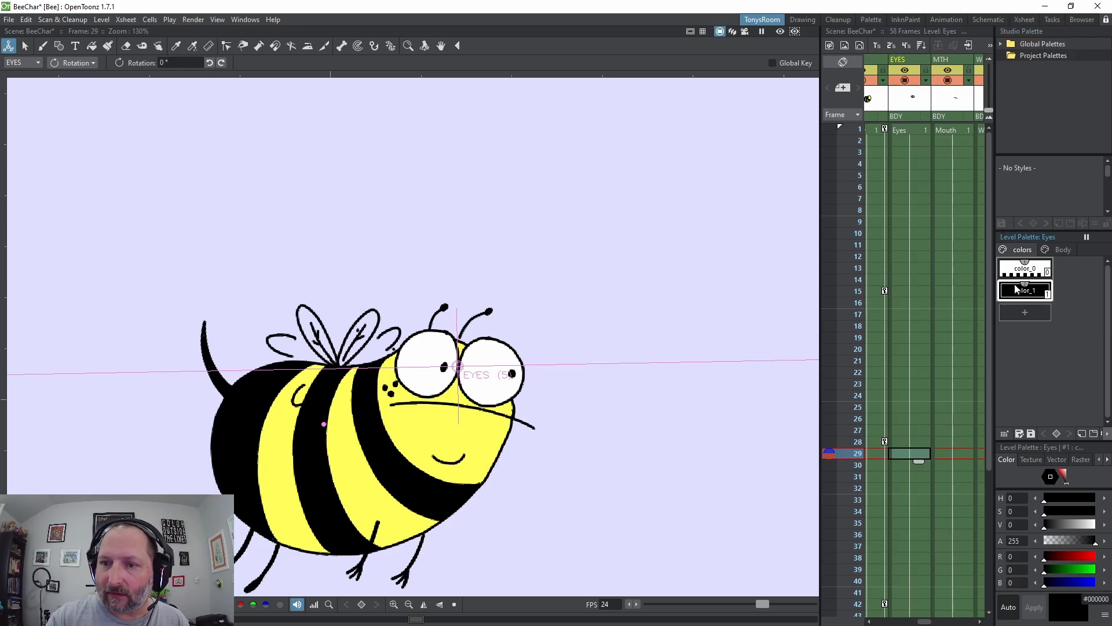
Step: Select the Body drawing at frame 1 and its ink style, and open the Body palette from the project palettes
{"action": "left_click_drag", "start_coordinate": [925, 621], "coordinate": [908, 621]}
{"action": "left_click", "coordinate": [920, 130]}
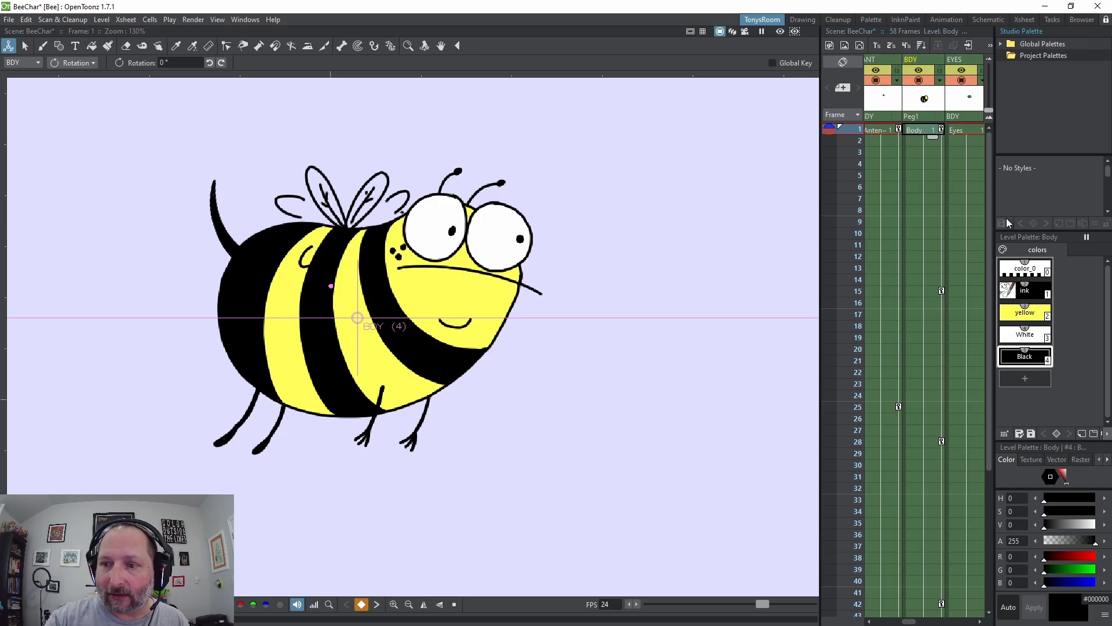
{"action": "left_click", "coordinate": [1027, 290]}
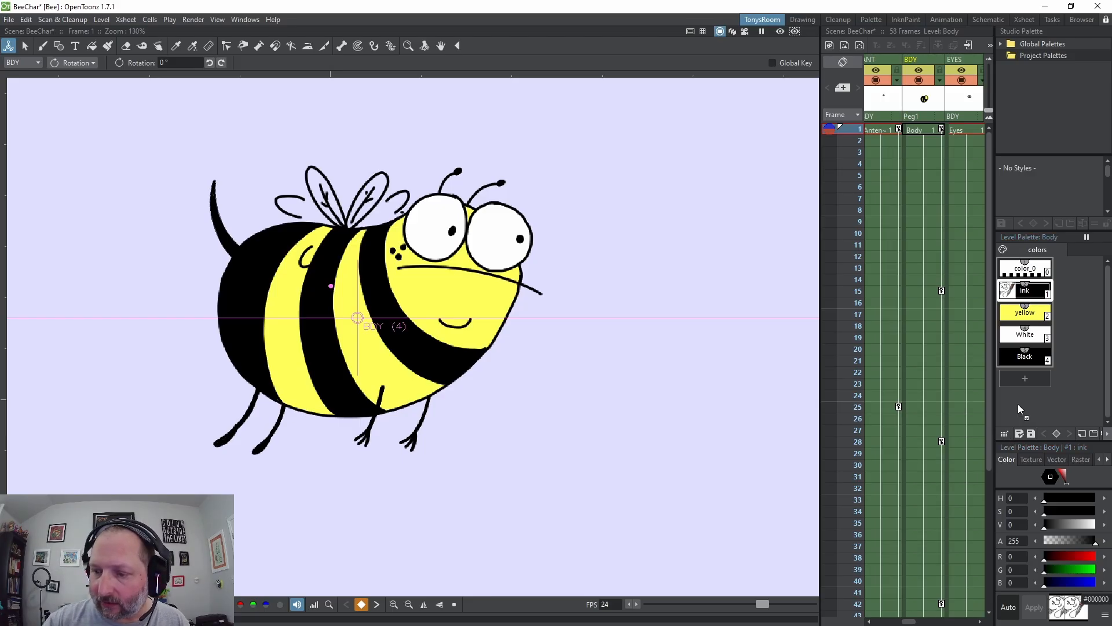
{"action": "double_click", "coordinate": [1042, 57]}
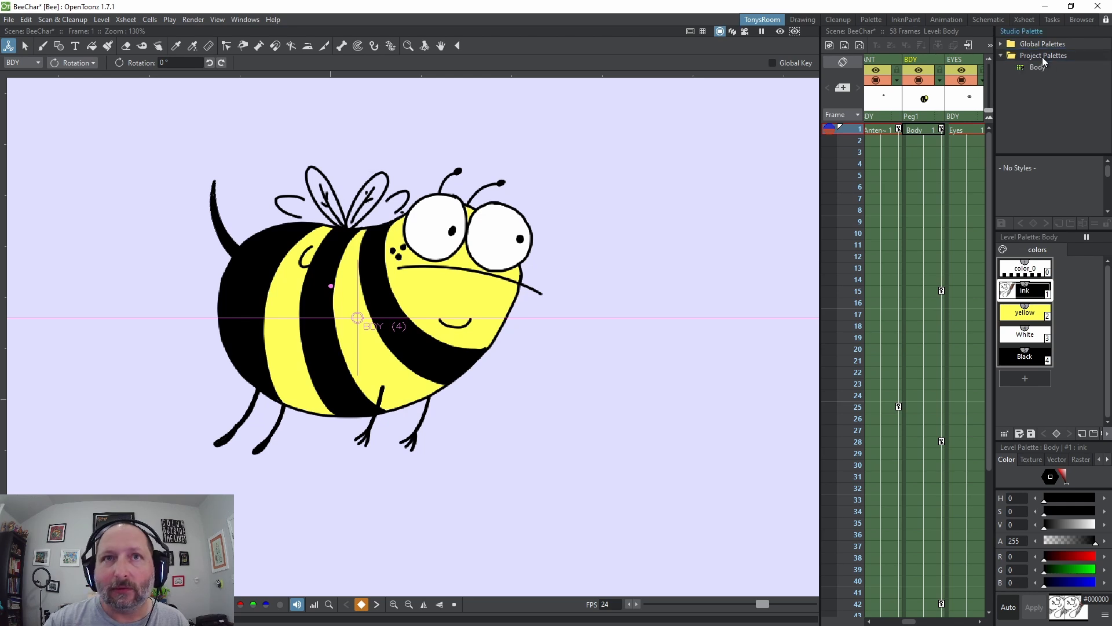
{"action": "left_click", "coordinate": [1033, 67]}
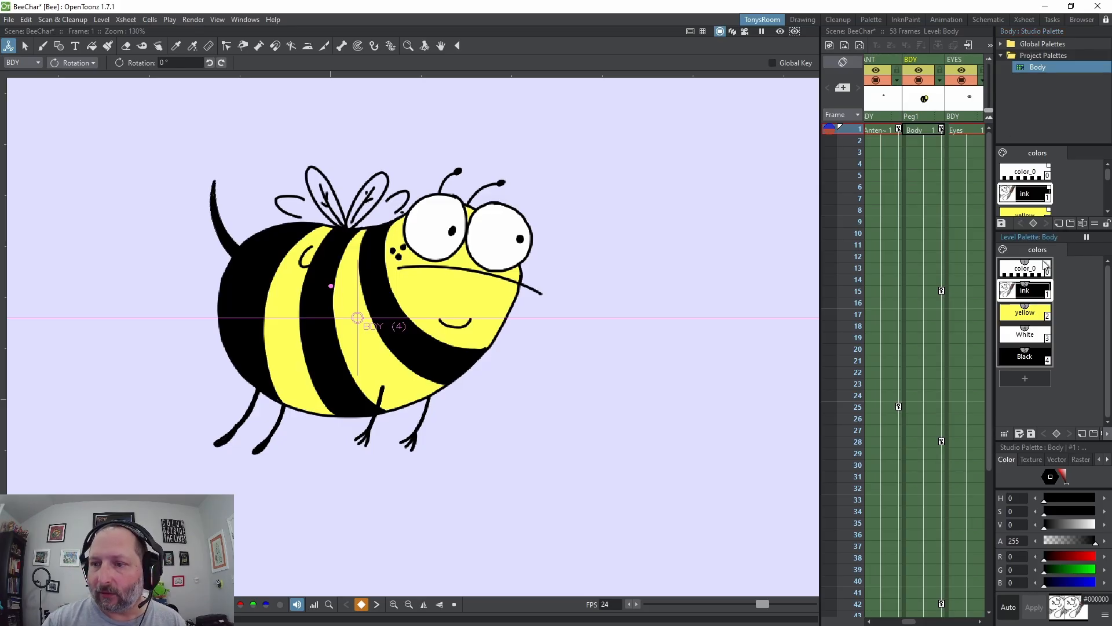
Step: Select the Eyes drawing at frame 1 and merge the Body project palette into its level palette
{"action": "left_click", "coordinate": [963, 131]}
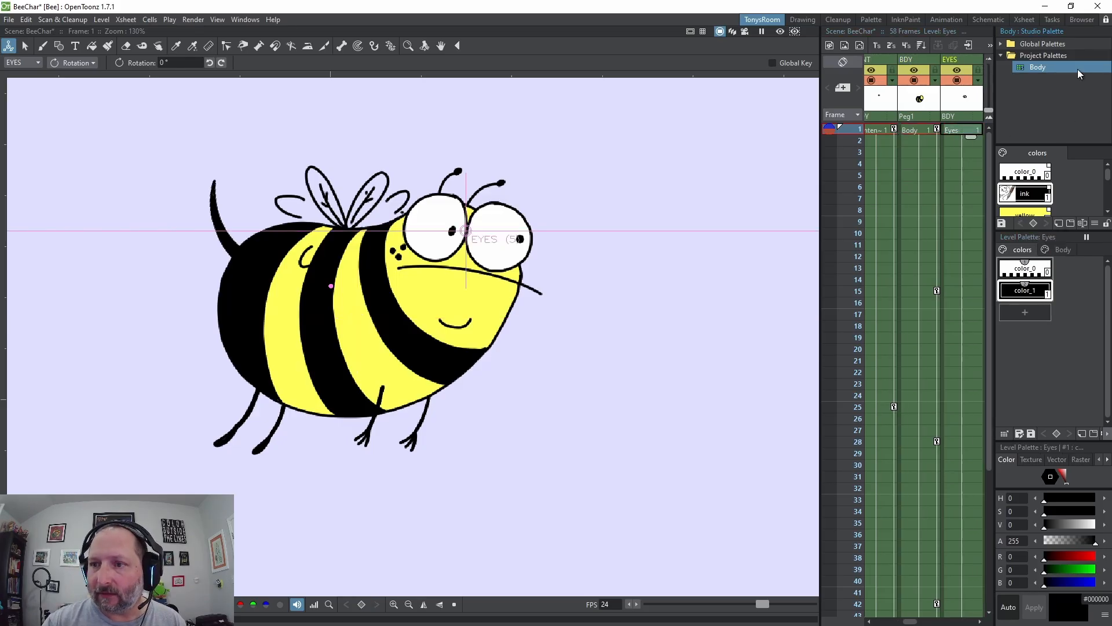
{"action": "left_click", "coordinate": [1026, 66]}
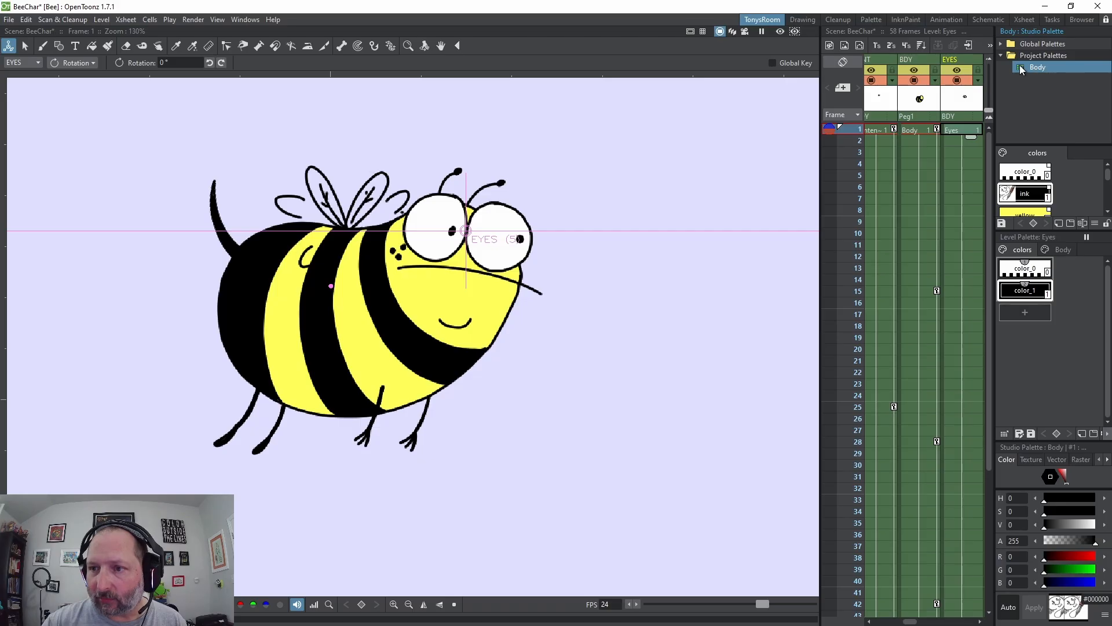
{"action": "left_click_drag", "start_coordinate": [1075, 253], "coordinate": [1075, 252]}
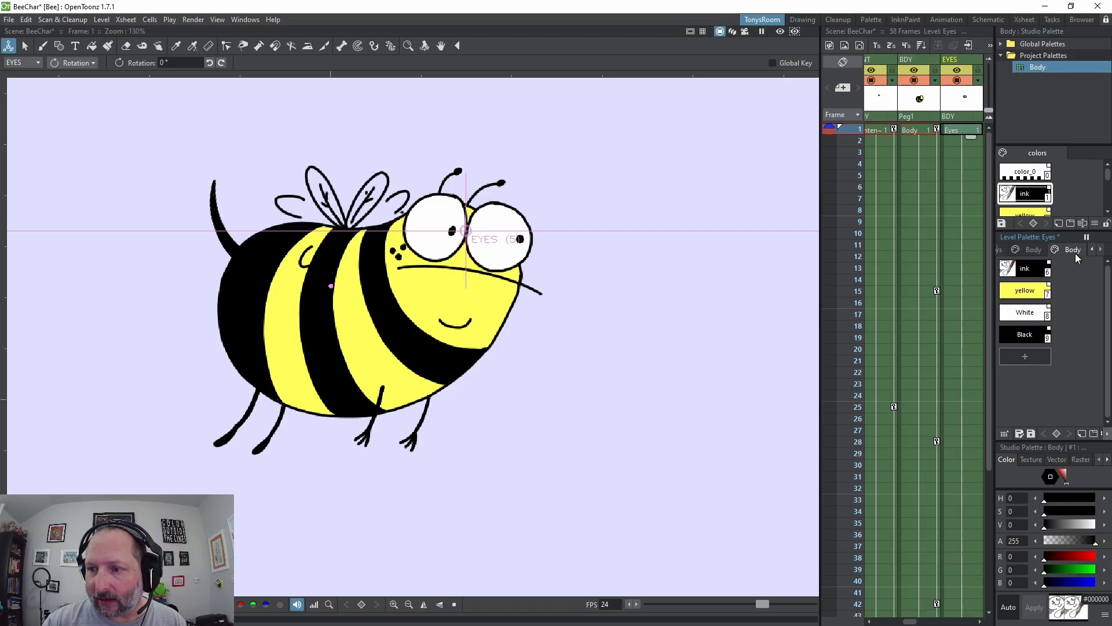
Step: Delete the duplicate Body page from the Eyes level palette
{"action": "right_click", "coordinate": [1034, 251]}
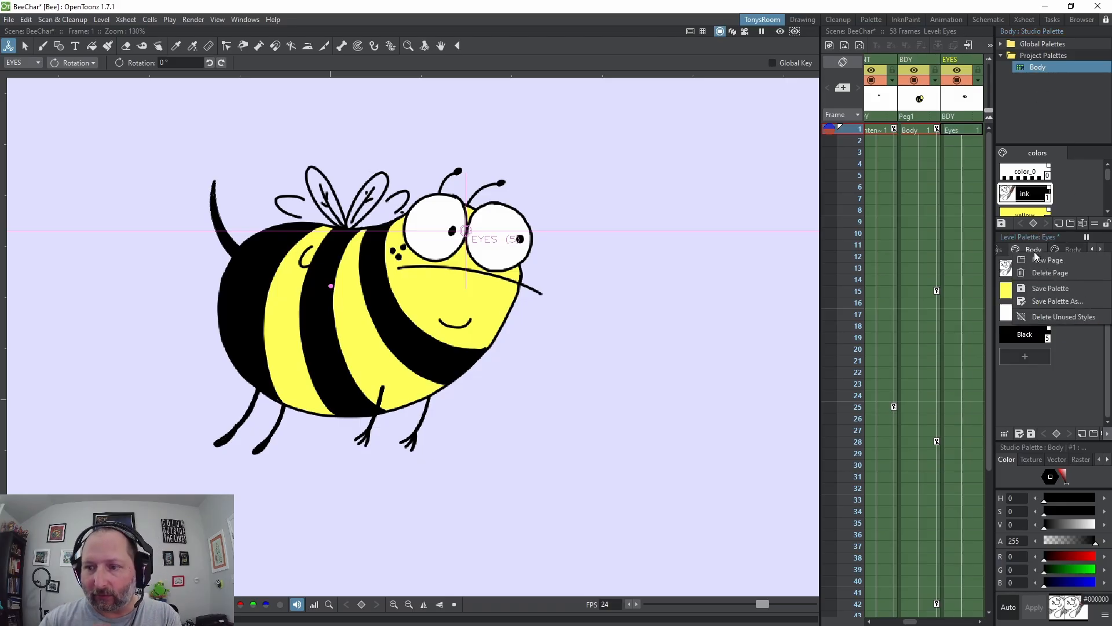
{"action": "left_click", "coordinate": [1066, 250]}
{"action": "right_click", "coordinate": [1065, 248]}
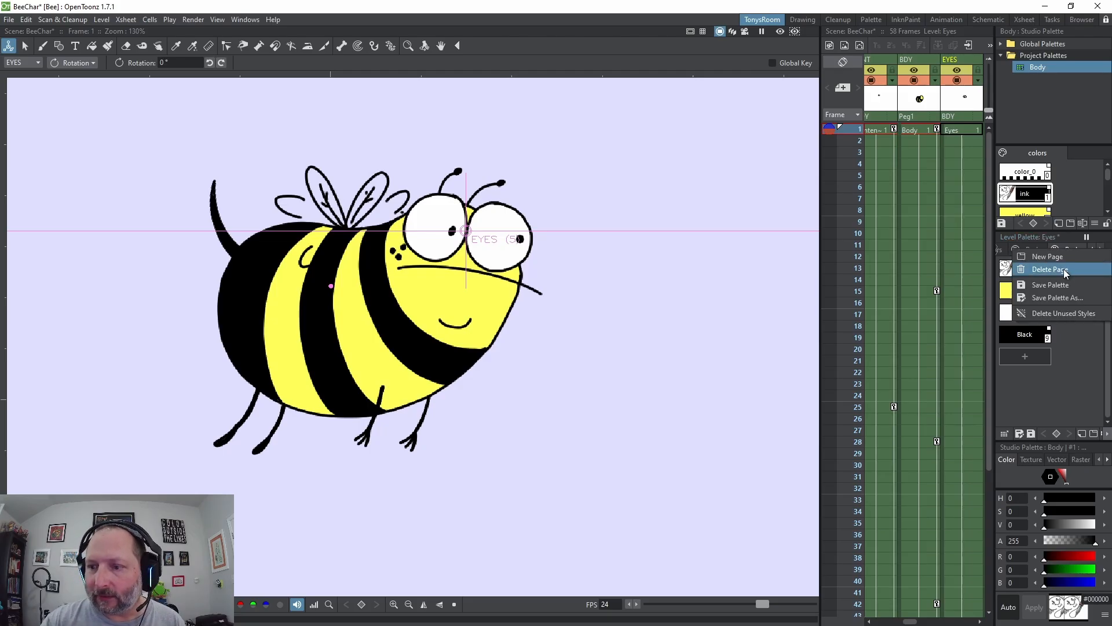
{"action": "left_click", "coordinate": [1064, 269]}
Step: Show the Eyes palette's Body page and enlarge the studio palette's style list to fit all the Body colours
{"action": "left_click", "coordinate": [1061, 250]}
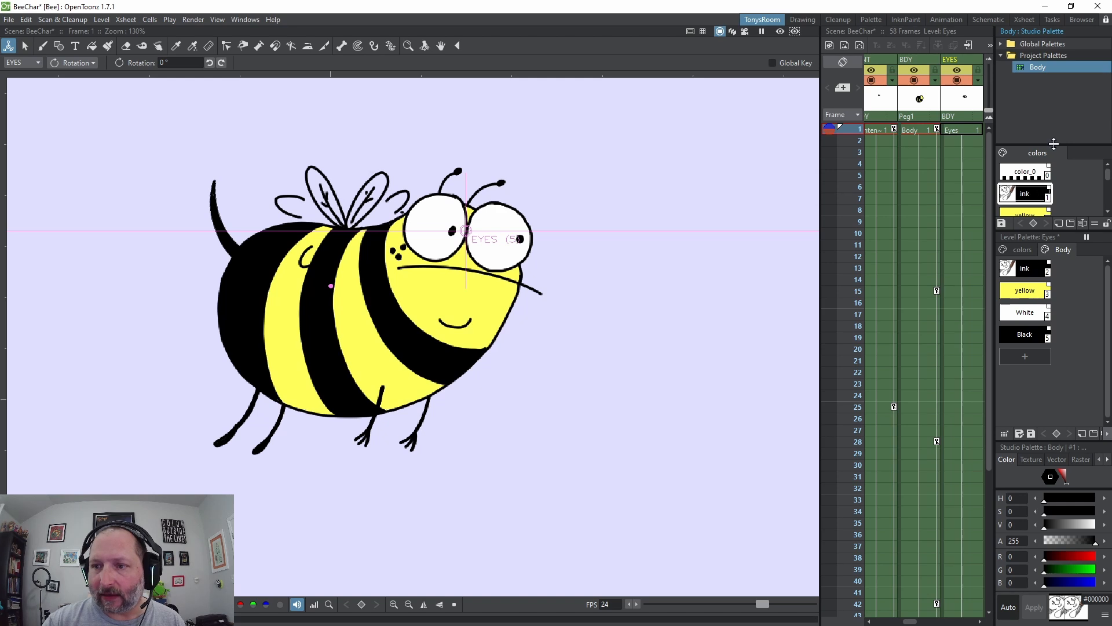
{"action": "left_click_drag", "start_coordinate": [1053, 139], "coordinate": [1053, 106]}
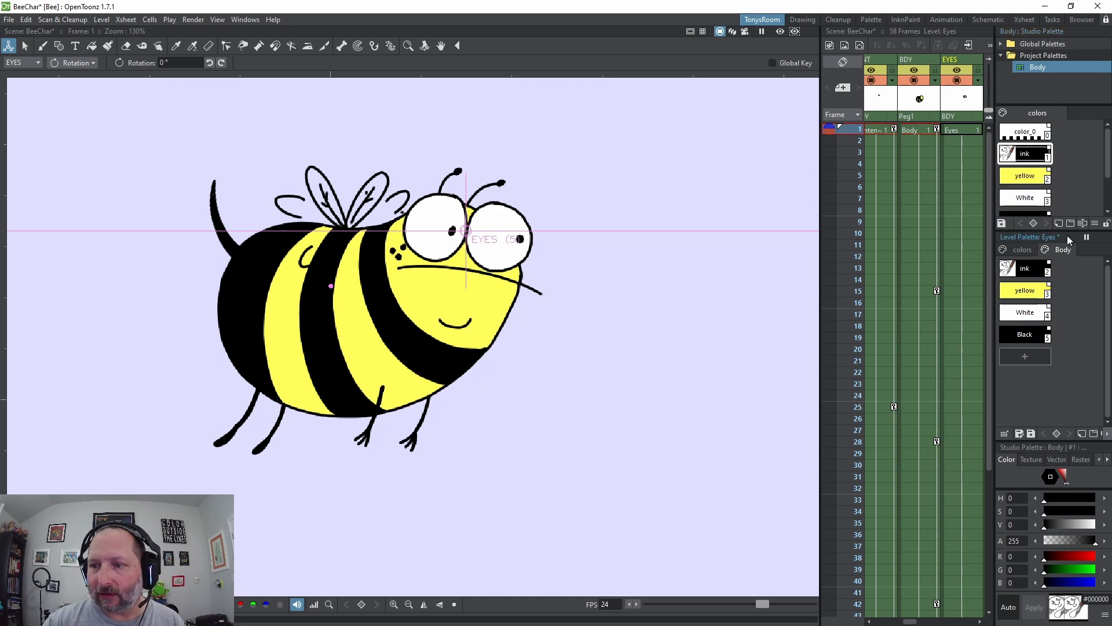
{"action": "left_click_drag", "start_coordinate": [1068, 229], "coordinate": [1068, 269]}
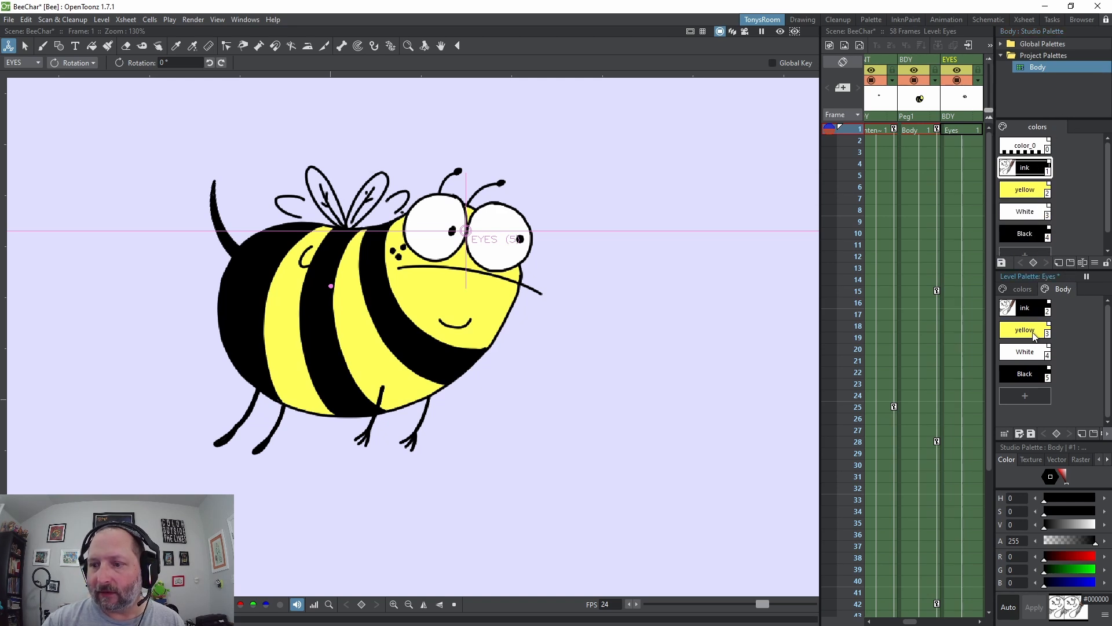
Step: With the Brush tool and the Body page's ink style, draw a new Eyes drawing of both closed eyes at frame 29
{"action": "left_click_drag", "start_coordinate": [535, 347], "coordinate": [538, 422]}
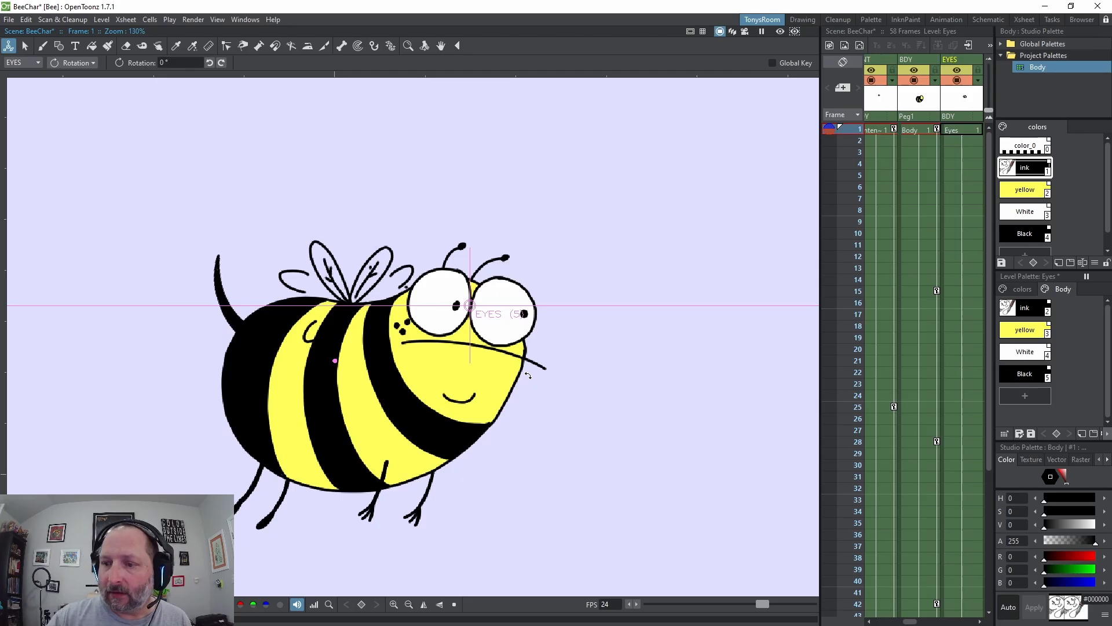
{"action": "left_click", "coordinate": [1030, 308]}
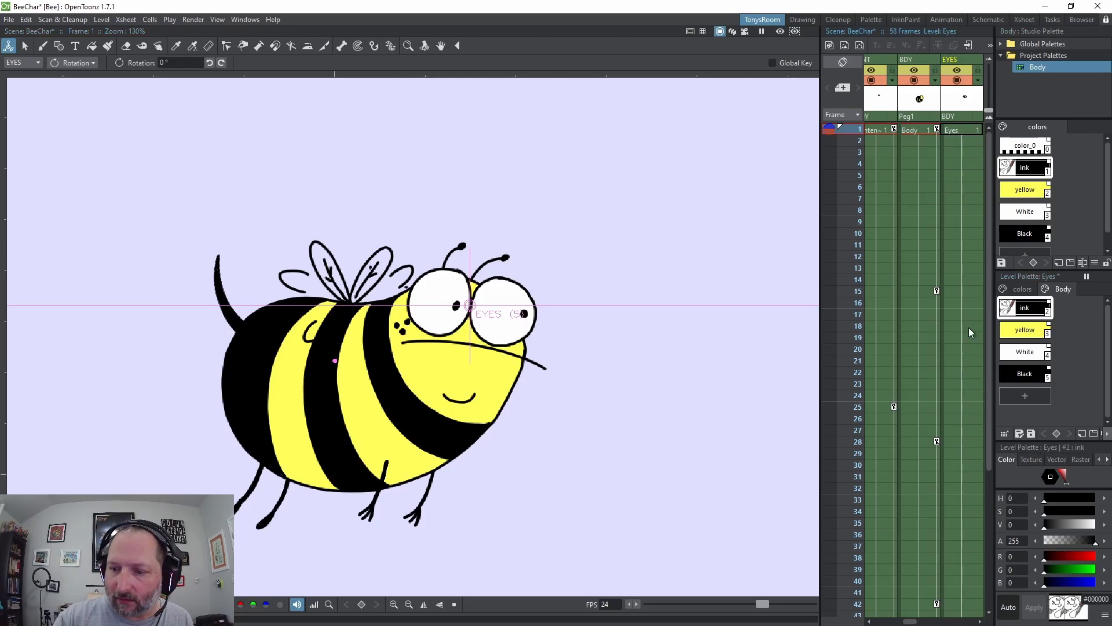
{"action": "left_click_drag", "start_coordinate": [988, 404], "coordinate": [996, 490]}
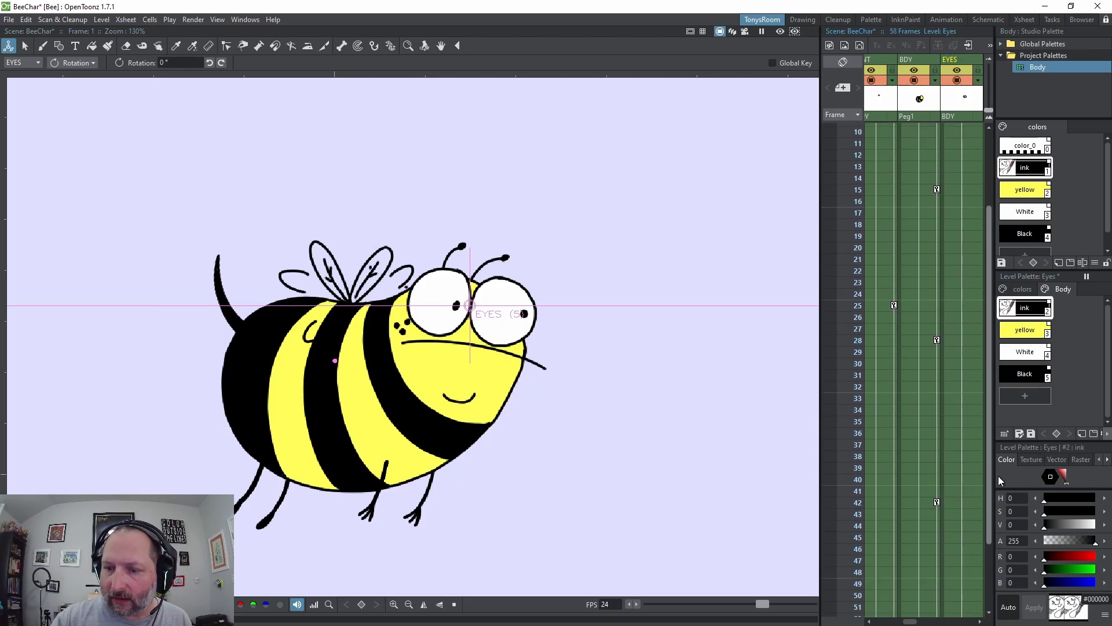
{"action": "scroll", "coordinate": [959, 301], "scroll_direction": "up", "scroll_amount": 1}
{"action": "left_click", "coordinate": [965, 361]}
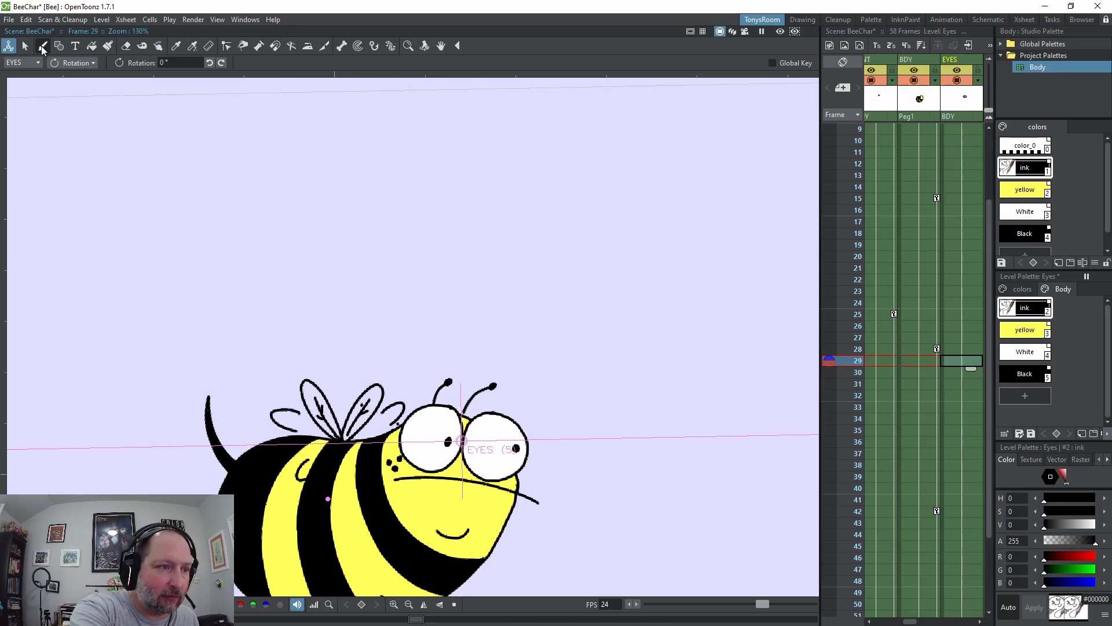
{"action": "key", "text": "b"}
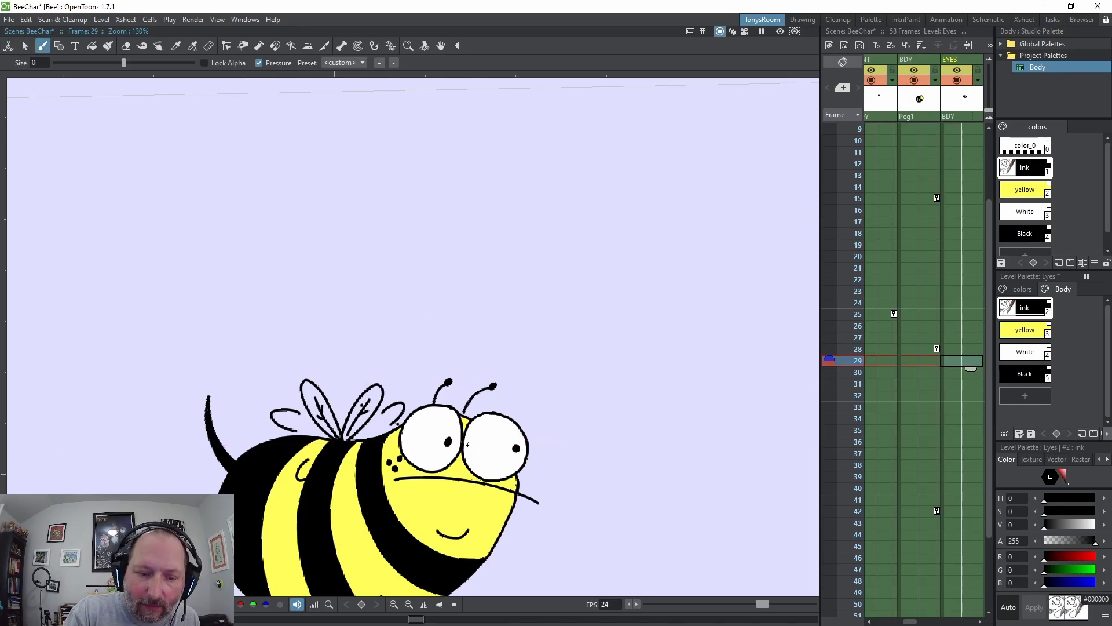
{"action": "left_click", "coordinate": [463, 448]}
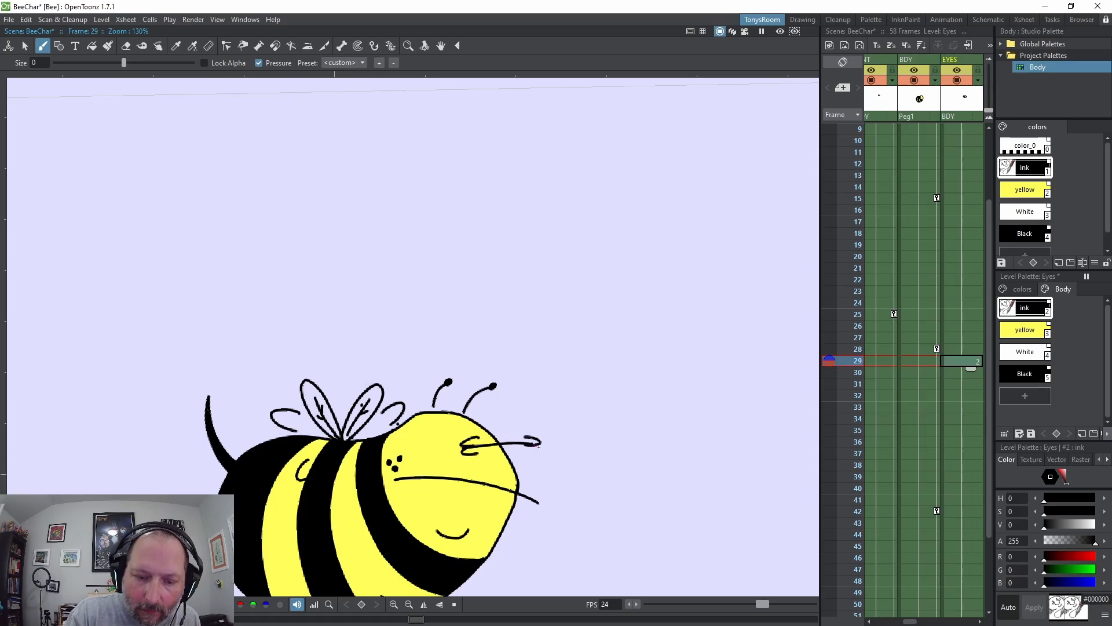
{"action": "mouse_move", "coordinate": [469, 455]}
{"action": "left_mouse_down"}
{"action": "mouse_move", "coordinate": [493, 465]}
{"action": "mouse_move", "coordinate": [527, 458]}
{"action": "left_mouse_up"}
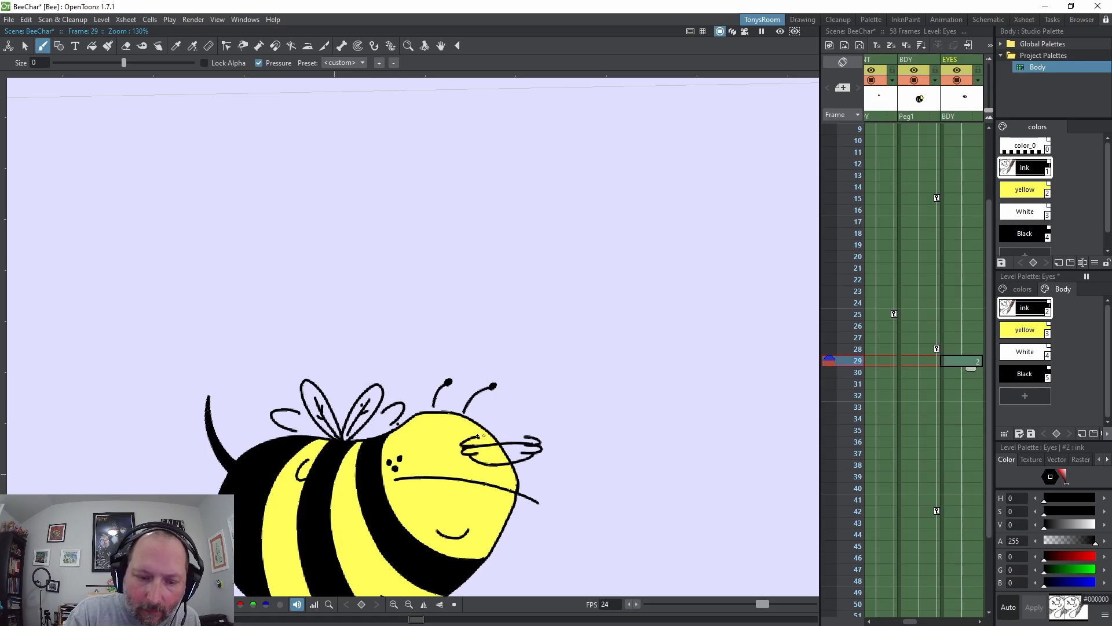
{"action": "left_click_drag", "start_coordinate": [473, 433], "coordinate": [530, 436]}
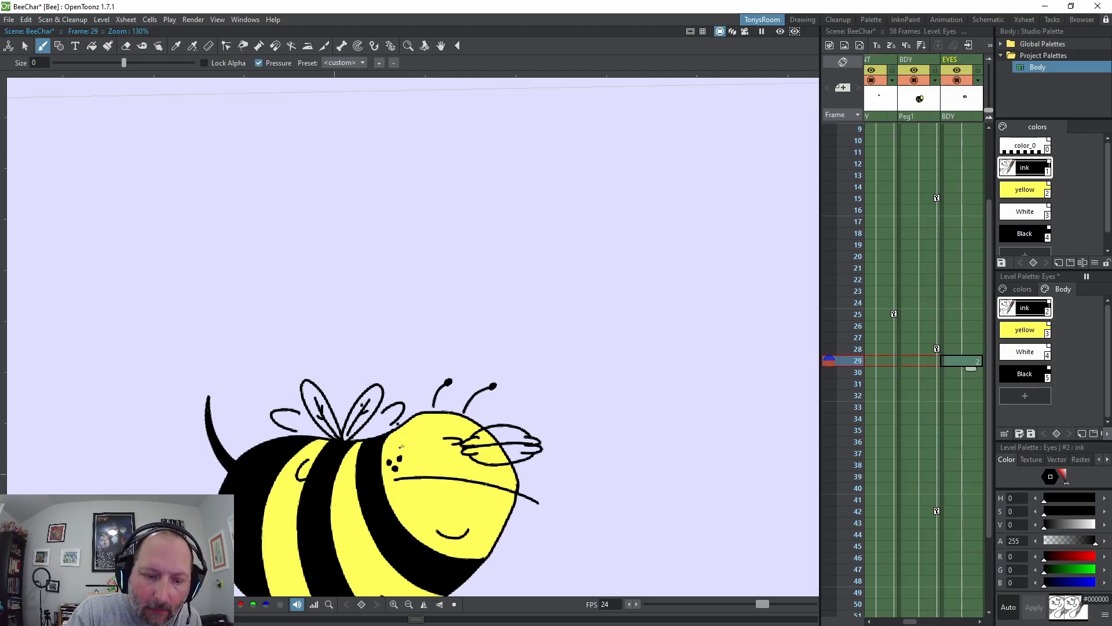
{"action": "key", "text": "ctrl+z"}
{"action": "left_click_drag", "start_coordinate": [396, 447], "coordinate": [460, 444]}
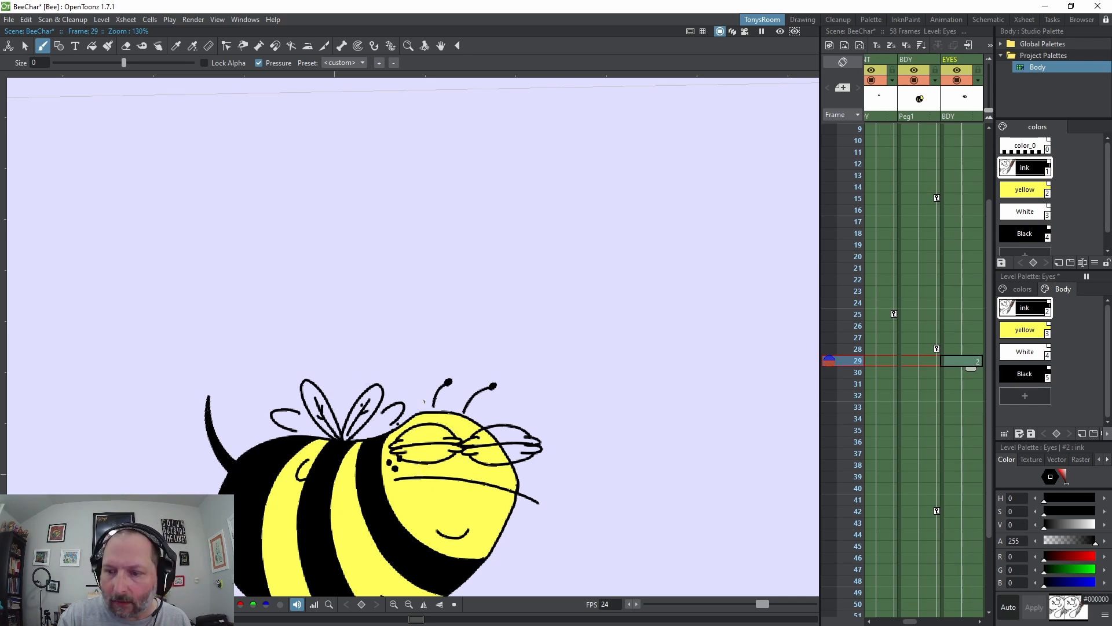
Step: Fill the closed eye's upper and lower lids with the Body page's yellow style
{"action": "left_click", "coordinate": [1028, 330]}
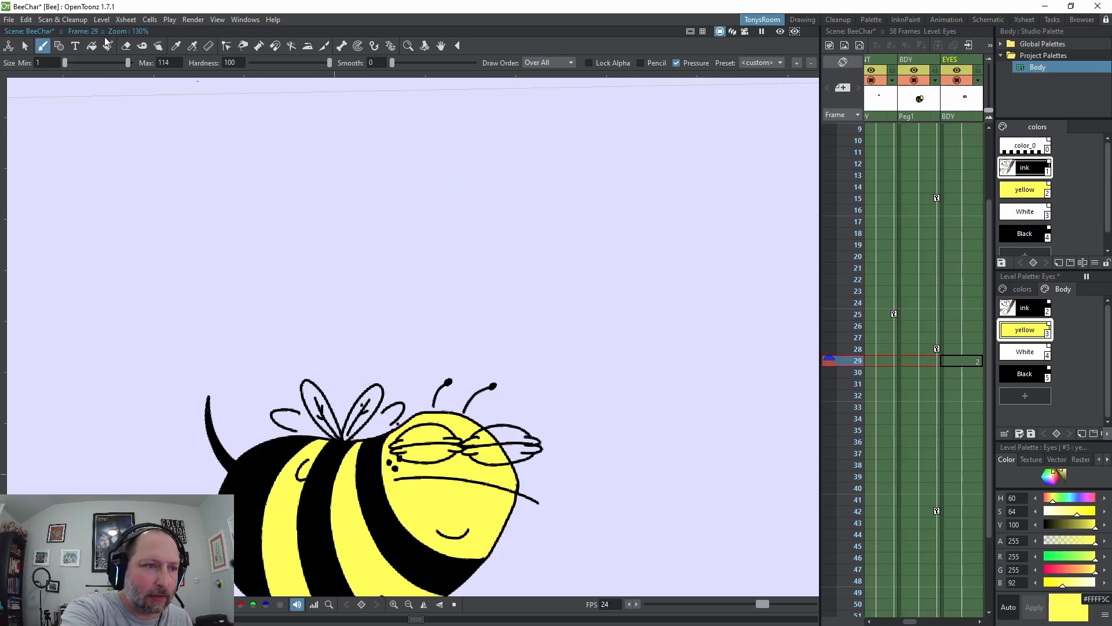
{"action": "left_click", "coordinate": [91, 44]}
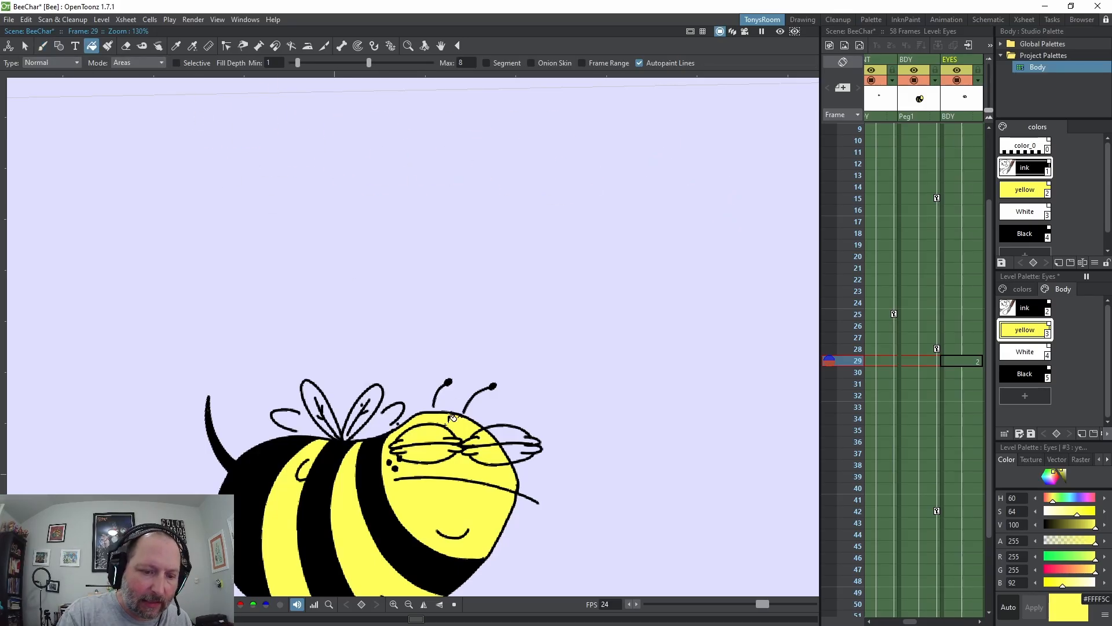
{"action": "left_click", "coordinate": [506, 443]}
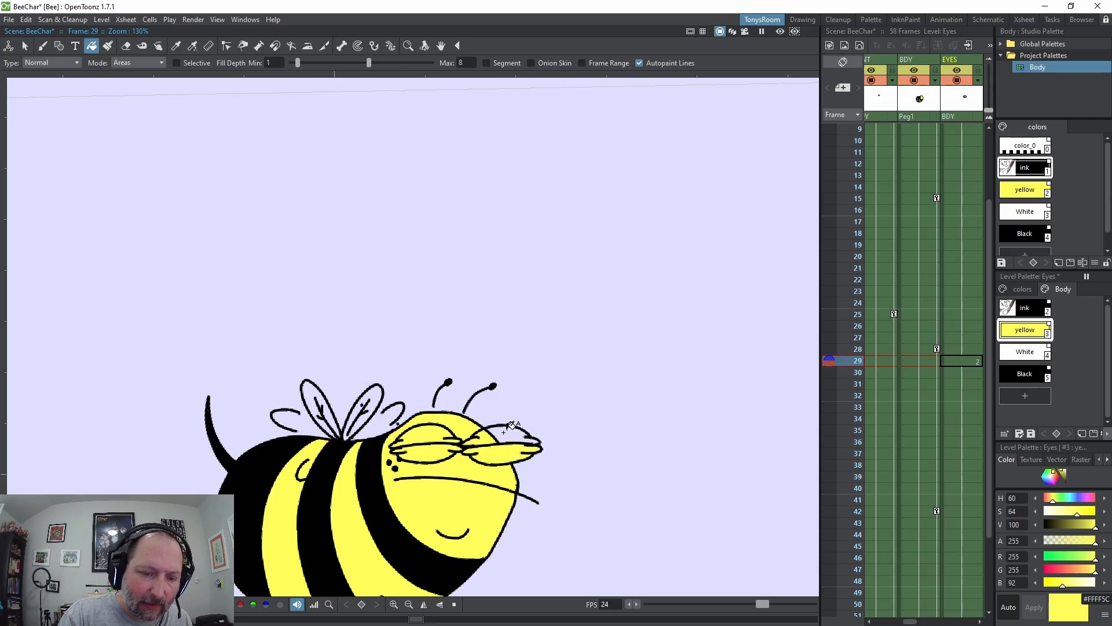
{"action": "left_click", "coordinate": [503, 430]}
Step: Flip between frames 28 and 29 to compare the open and closed eyes, and step on to frame 32
{"action": "key", "text": "Up"}
{"action": "key", "text": "Down"}
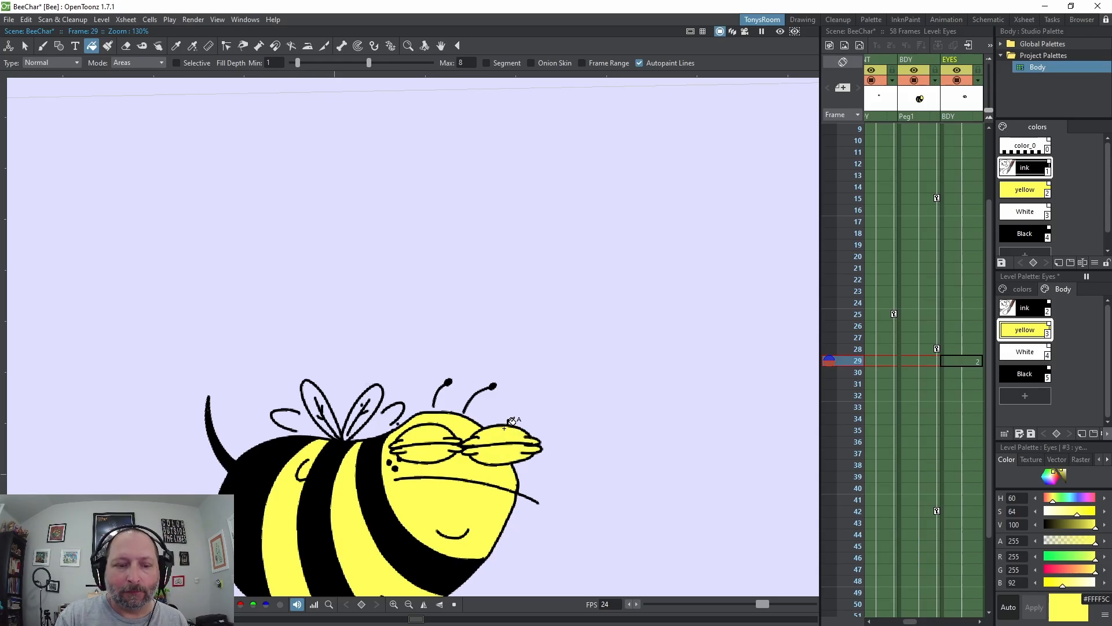
{"action": "key", "text": "Up"}
{"action": "key", "text": "Down"}
{"action": "key", "text": "Up"}
{"action": "key", "text": "Down"}
{"action": "key", "text": "Up"}
{"action": "key", "text": "Down"}
{"action": "key", "text": "Up"}
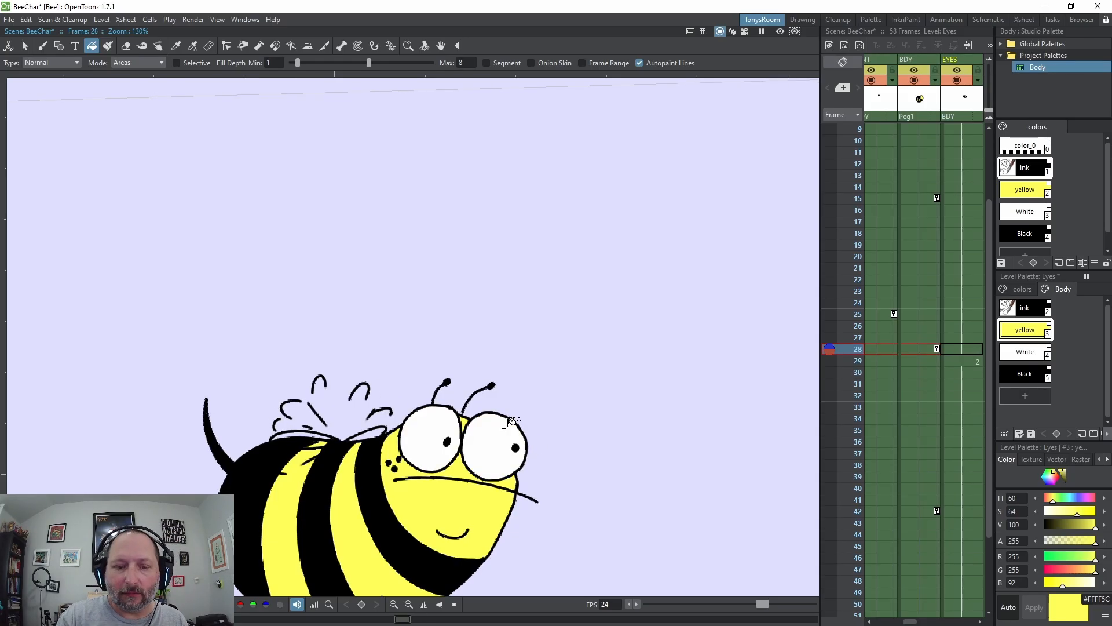
{"action": "key", "text": "Down"}
{"action": "key", "text": "Up"}
{"action": "key", "text": "Down"}
{"action": "key", "text": "Down"}
{"action": "key", "text": "Down"}
{"action": "key", "text": "Down"}
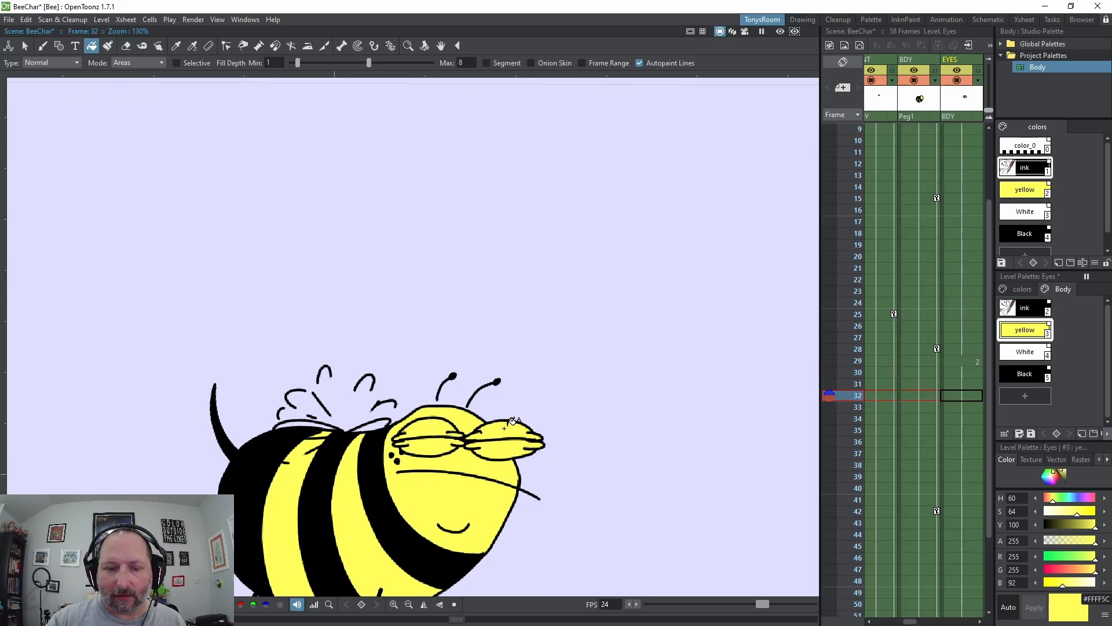
Step: Step through the Eyes column from frame 21 to frame 33 to judge the blink's timing
{"action": "scroll", "coordinate": [966, 273], "scroll_direction": "down", "scroll_amount": 1}
{"action": "left_click", "coordinate": [965, 270]}
{"action": "left_click", "coordinate": [965, 233]}
{"action": "left_click", "coordinate": [966, 176]}
{"action": "key", "text": "Down"}
{"action": "key", "text": "Down"}
{"action": "key", "text": "Down"}
{"action": "key", "text": "Down"}
{"action": "key", "text": "Down"}
{"action": "key", "text": "Down"}
{"action": "key", "text": "Down"}
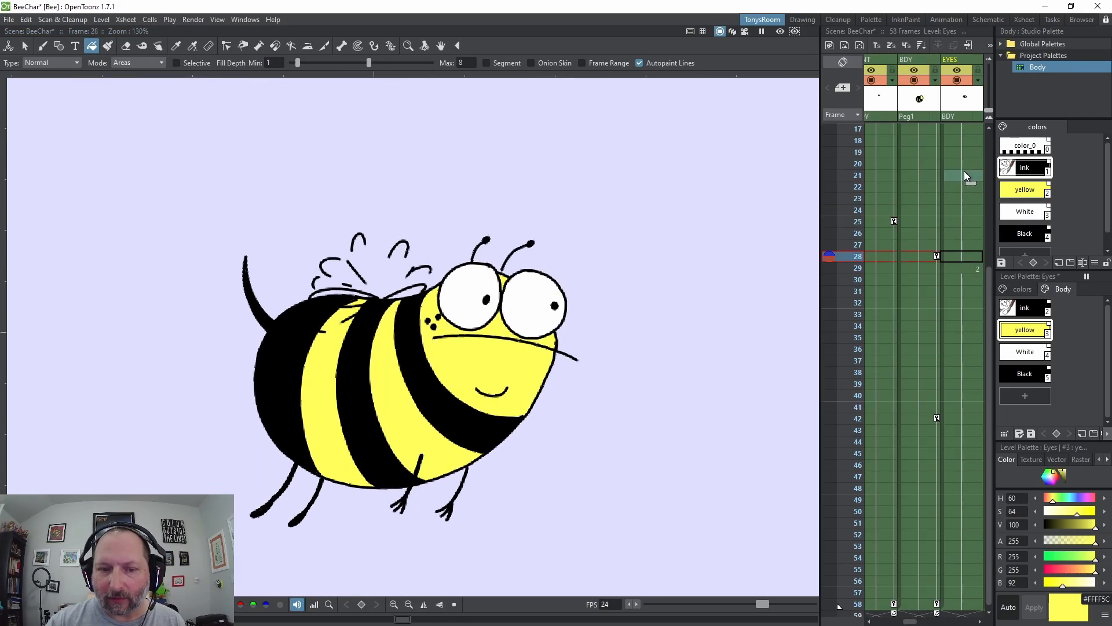
{"action": "key", "text": "Down"}
{"action": "key", "text": "Down"}
{"action": "key", "text": "Down"}
{"action": "key", "text": "Down"}
{"action": "key", "text": "Down"}
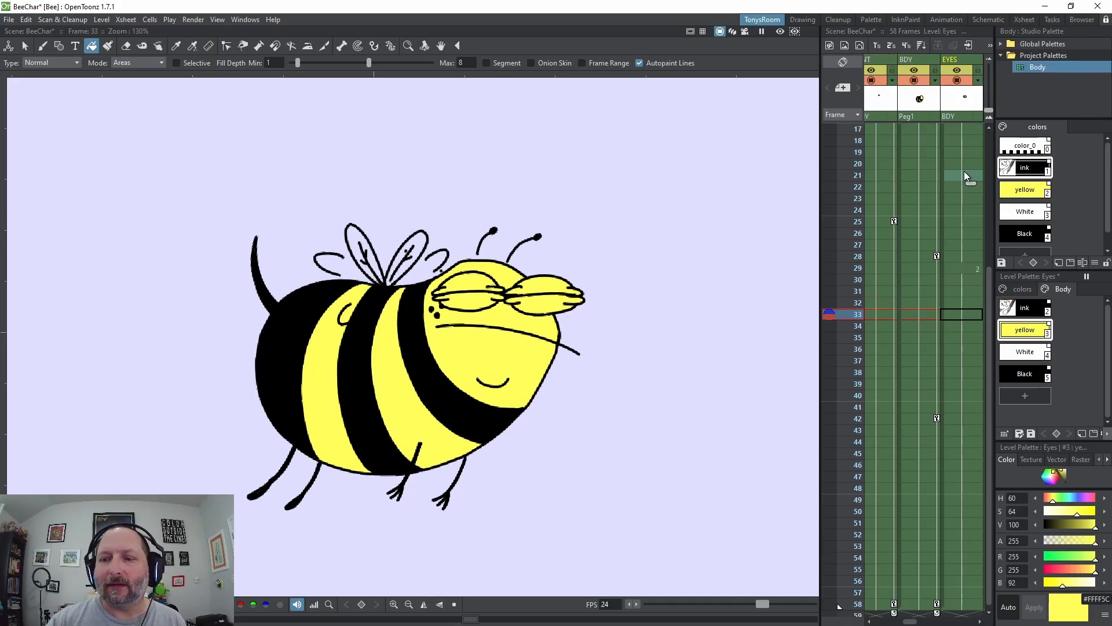
{"action": "key", "text": "Up"}
{"action": "key", "text": "Up"}
{"action": "key", "text": "Up"}
{"action": "key", "text": "Up"}
{"action": "key", "text": "Down"}
{"action": "key", "text": "Down"}
{"action": "key", "text": "Down"}
{"action": "key", "text": "Down"}
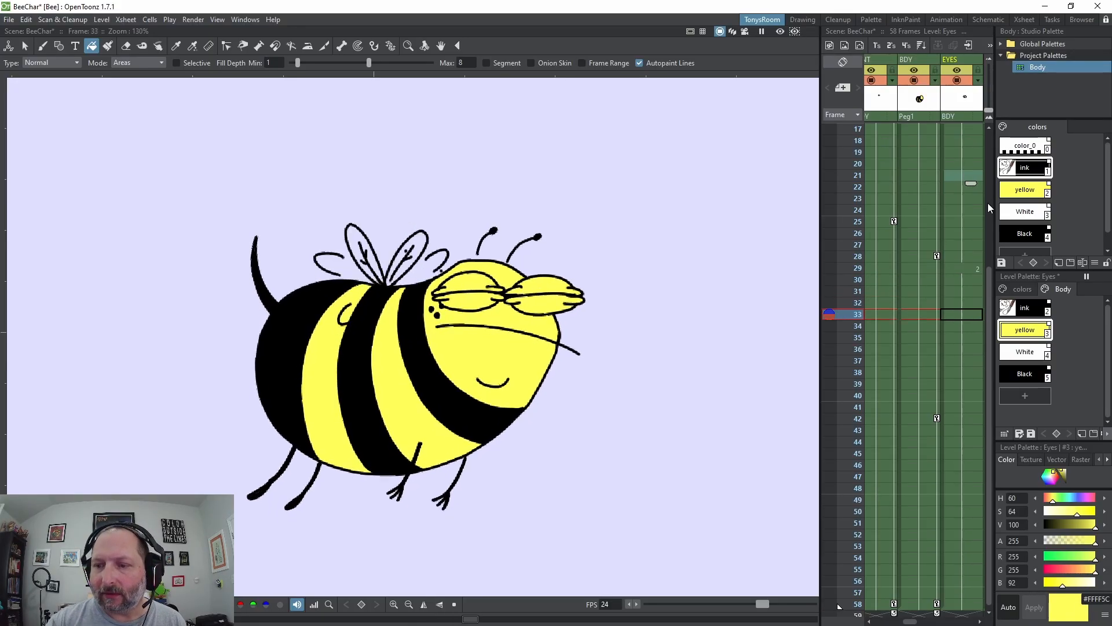
Step: Set the Eyes column's exposure at frame 32 to drawing 1 and check it against frame 31
{"action": "key", "text": "Up"}
{"action": "double_click", "coordinate": [962, 302]}
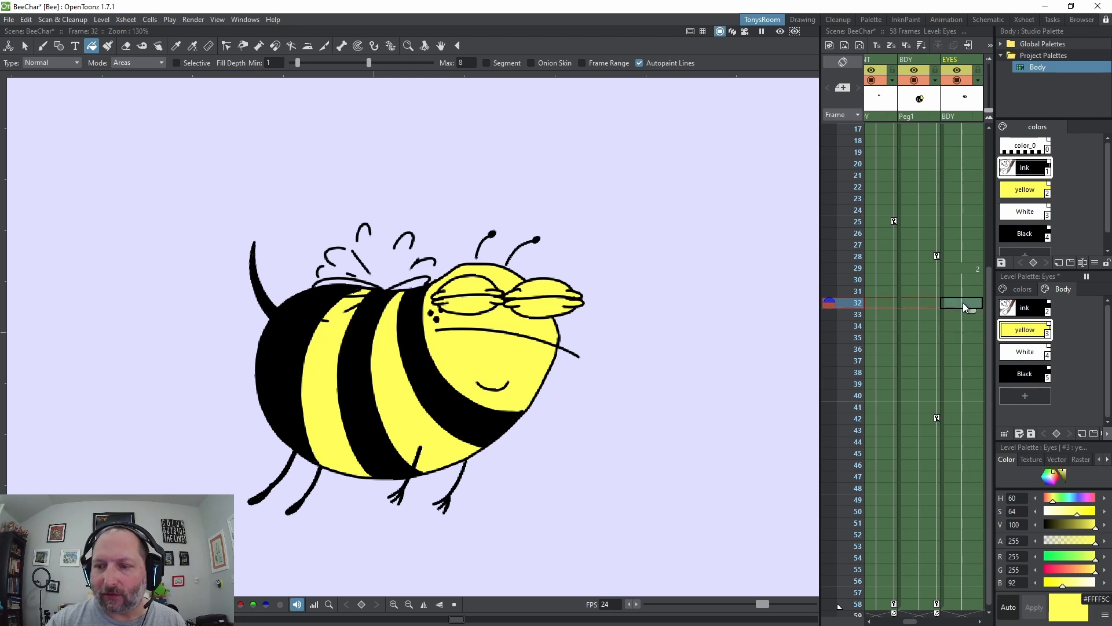
{"action": "type", "text": "1"}
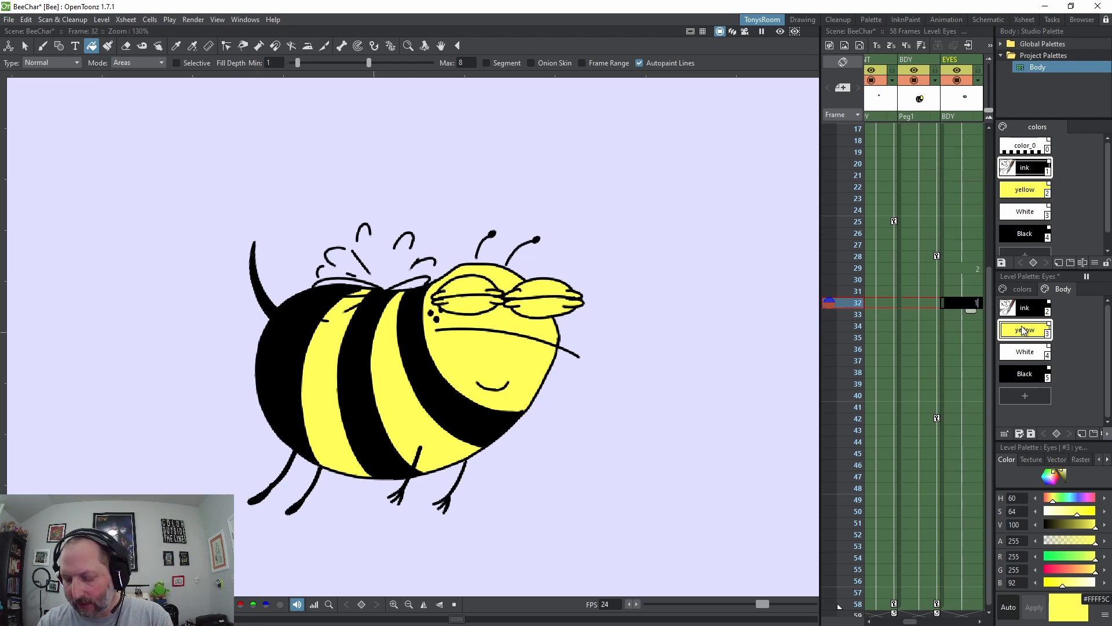
{"action": "key", "text": "Return"}
{"action": "key", "text": "Down"}
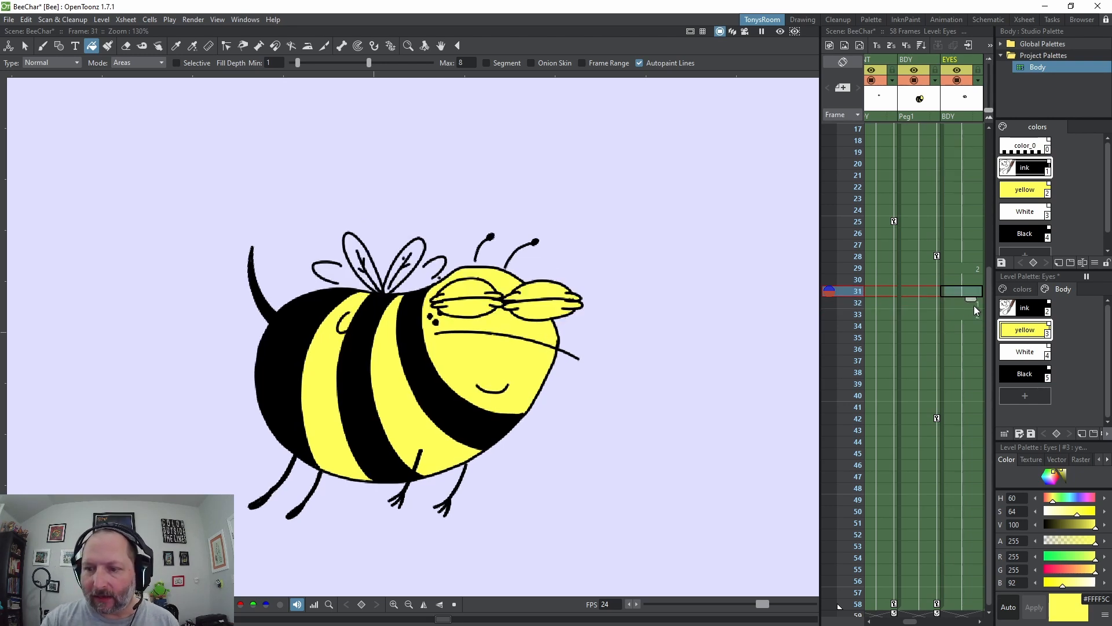
{"action": "key", "text": "Up"}
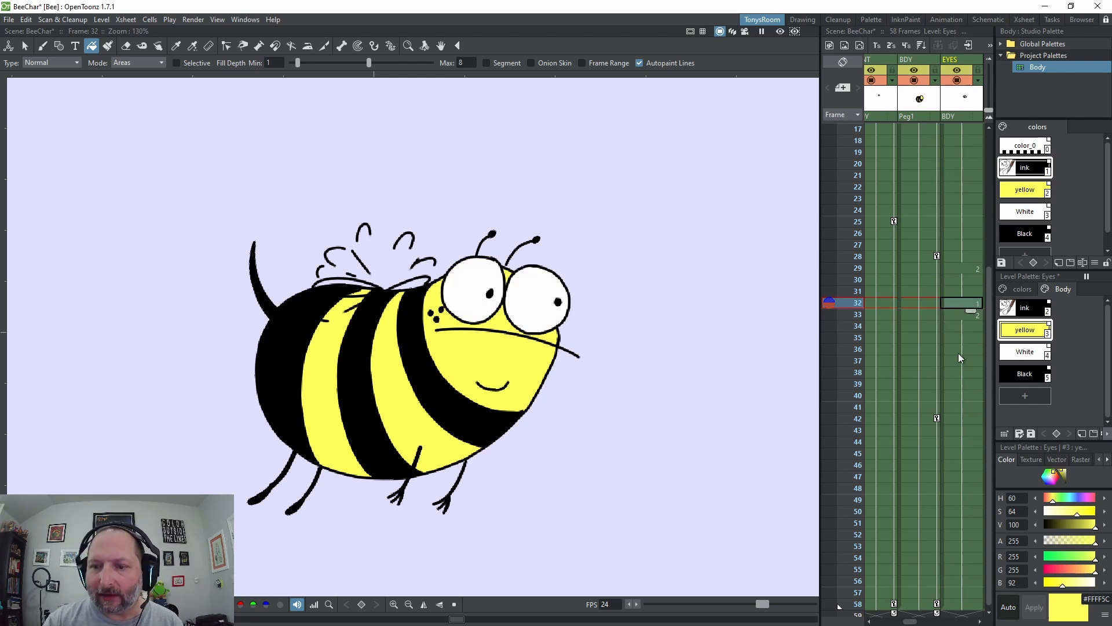
Step: Review the Eyes column's exposures from frame 32 onward
{"action": "left_click", "coordinate": [954, 316]}
{"action": "scroll", "coordinate": [955, 321], "scroll_direction": "down", "scroll_amount": 3}
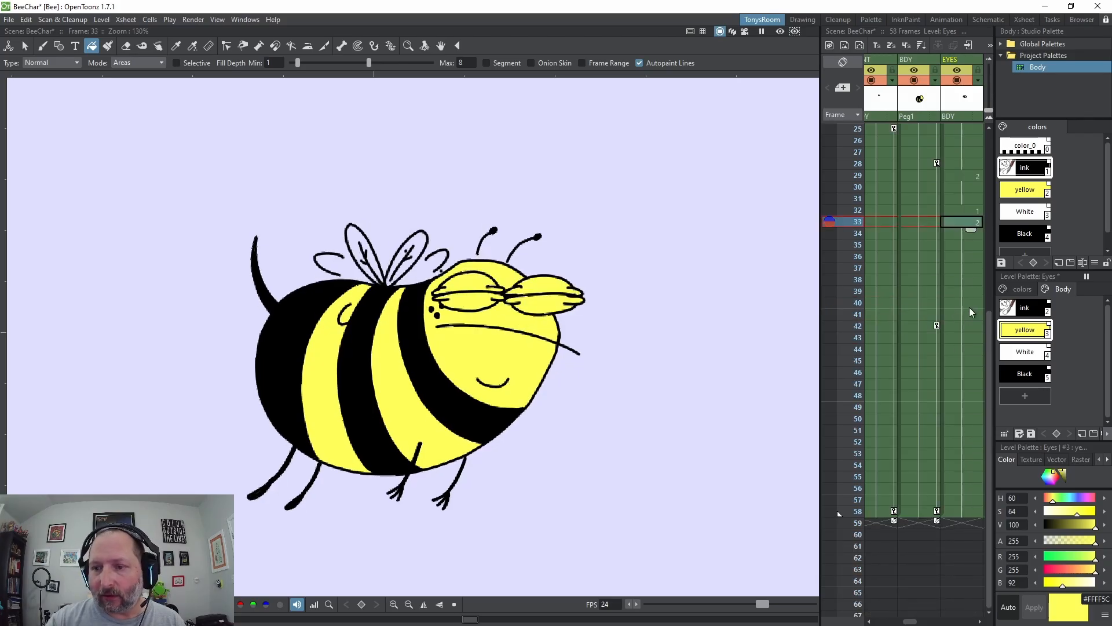
{"action": "key", "text": "Down"}
{"action": "key", "text": "Down"}
{"action": "key", "text": "Down"}
{"action": "key", "text": "Down"}
{"action": "left_click", "coordinate": [959, 213]}
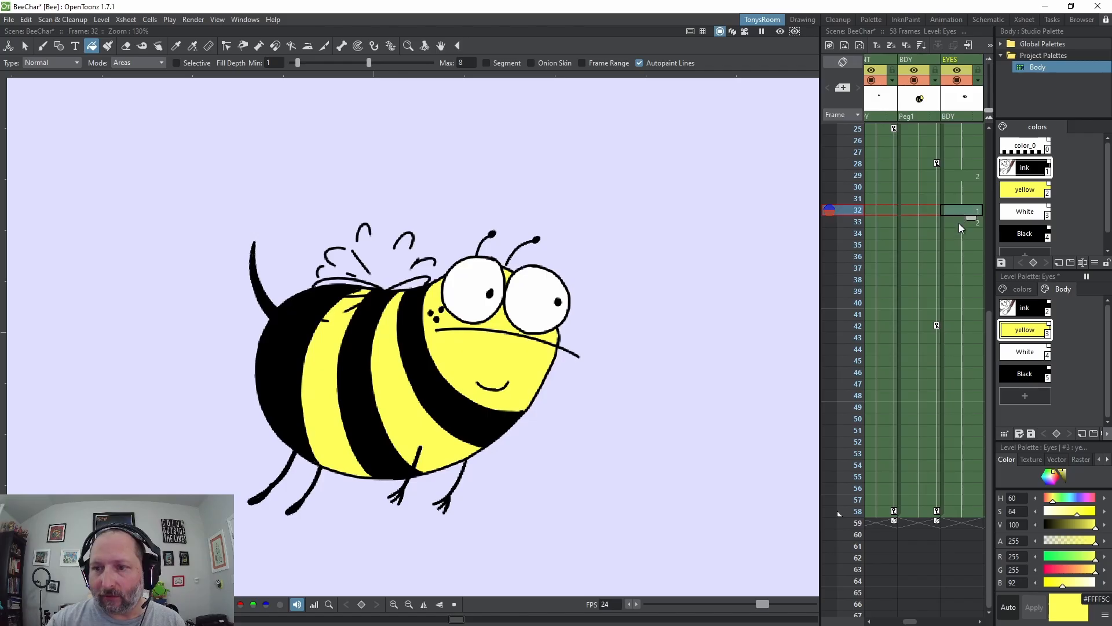
Step: Lock the body, antenna, stinger, mouth, wings, arms and legs columns, leaving the Eyes column unlocked
{"action": "left_click", "coordinate": [919, 221]}
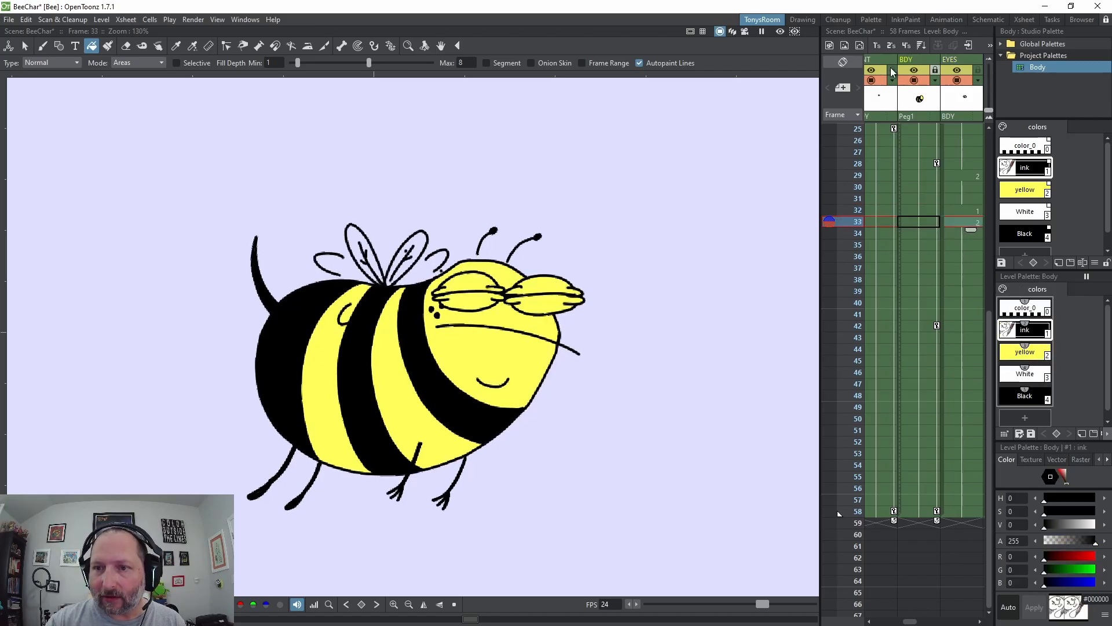
{"action": "key", "text": "Left"}
{"action": "key", "text": "Left"}
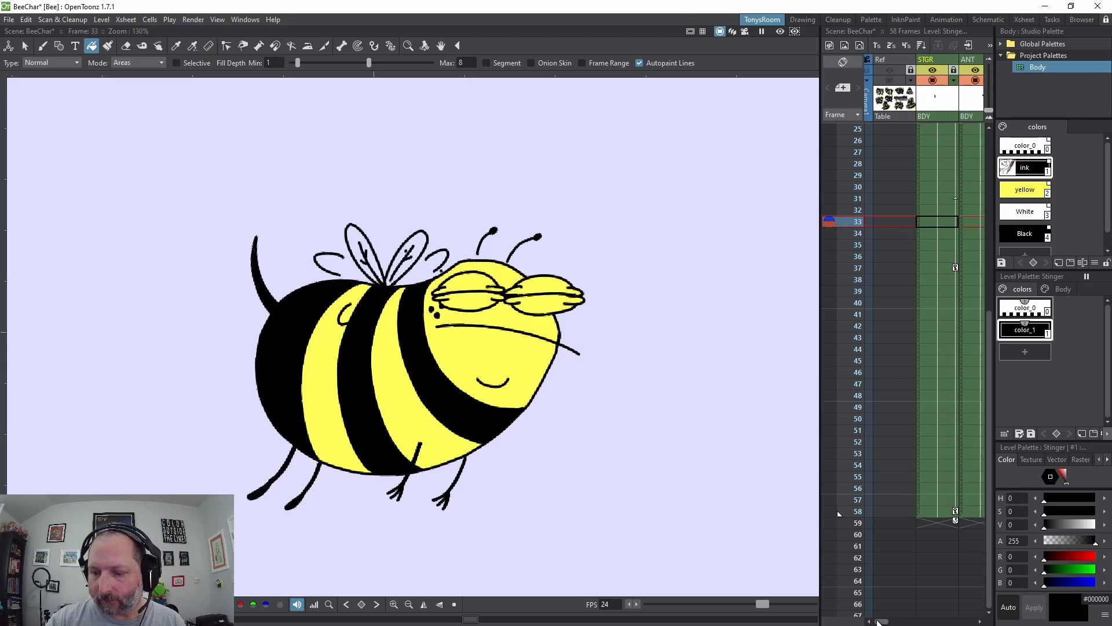
{"action": "left_click_drag", "start_coordinate": [878, 621], "coordinate": [935, 621]}
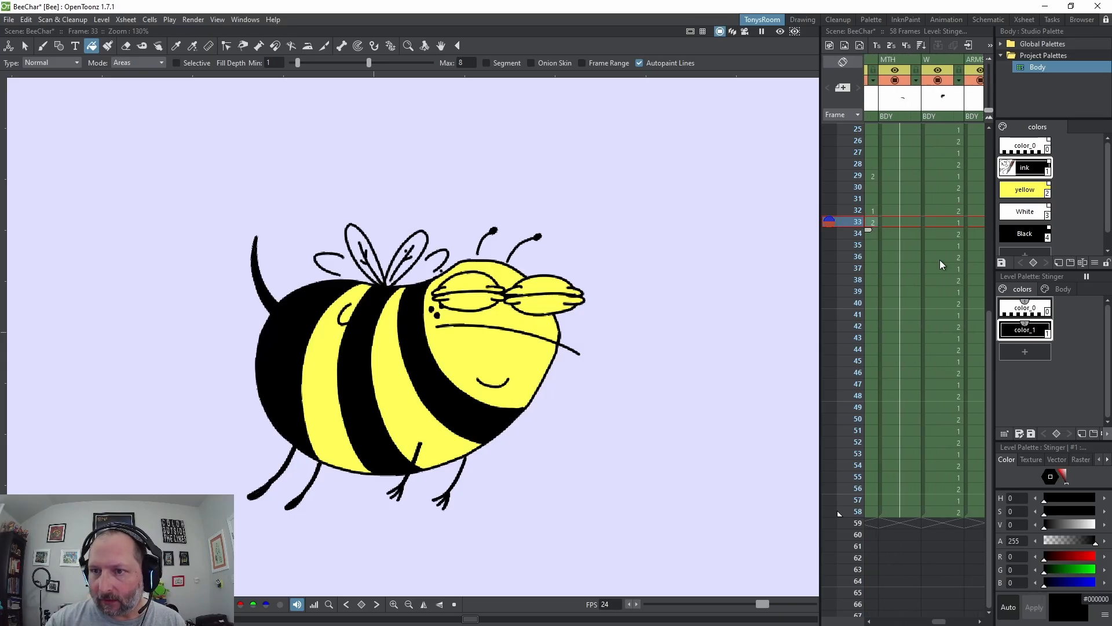
{"action": "key", "text": "Right"}
{"action": "key", "text": "Right"}
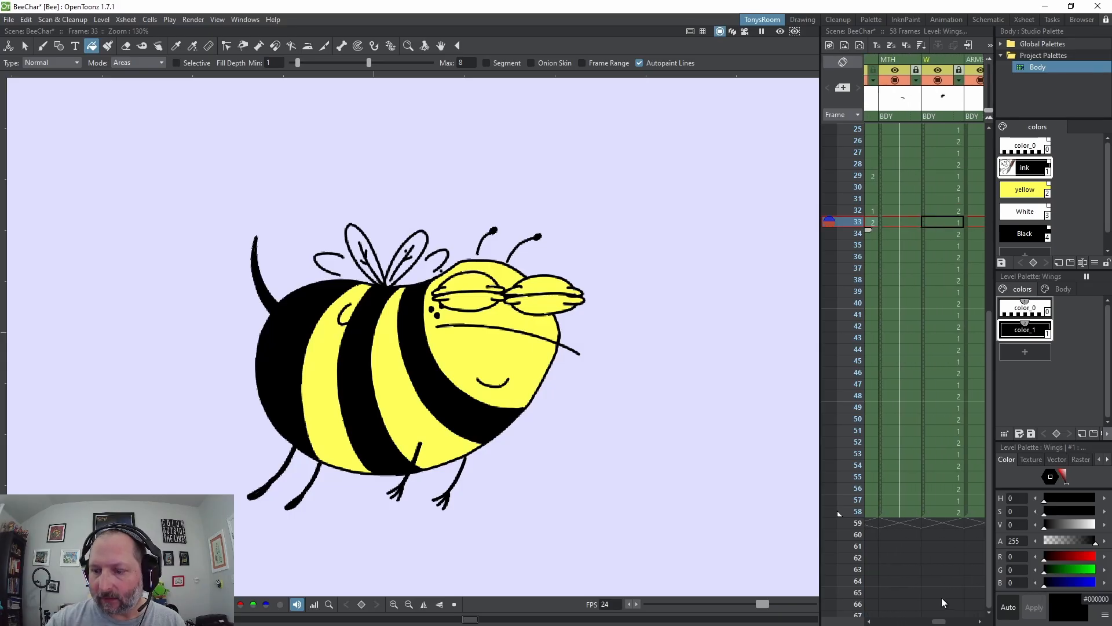
{"action": "left_click_drag", "start_coordinate": [940, 621], "coordinate": [977, 621]}
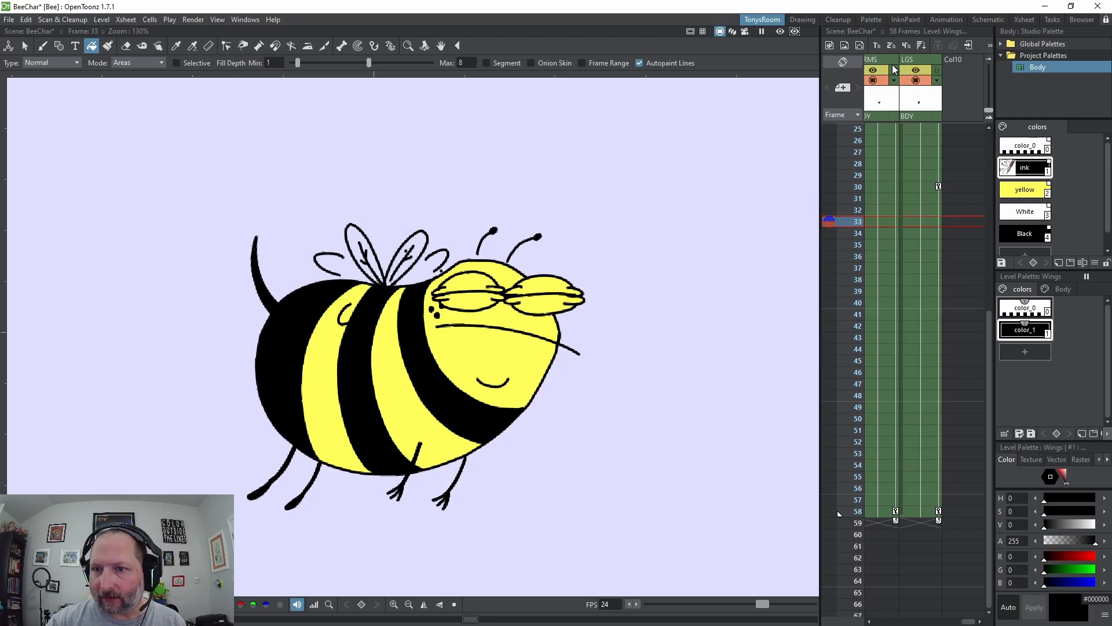
{"action": "key", "text": "Right"}
{"action": "key", "text": "Right"}
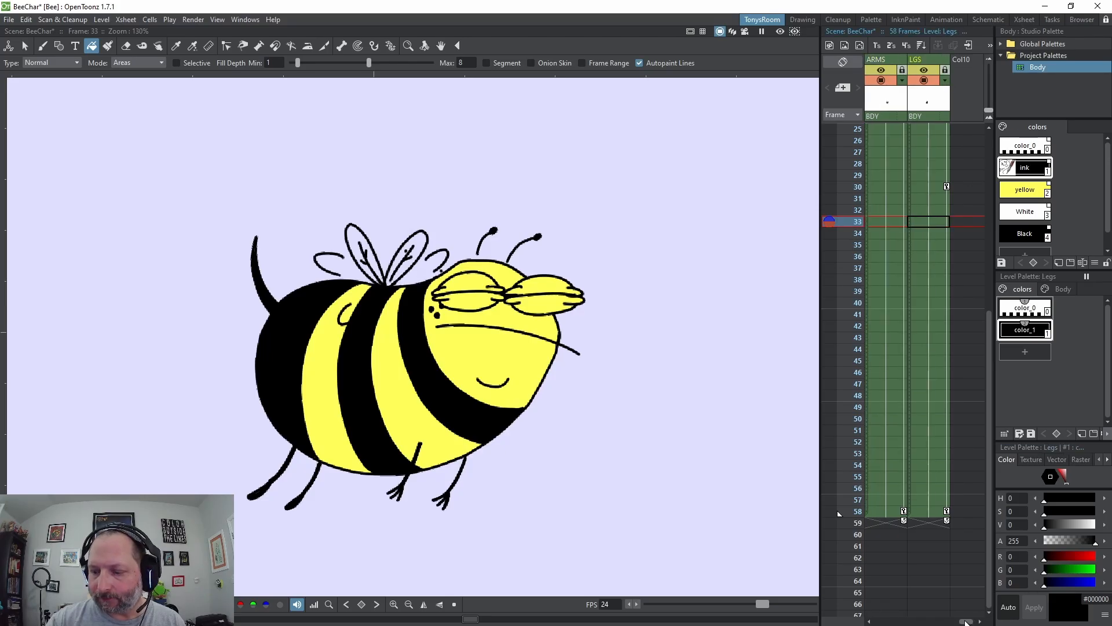
{"action": "left_click_drag", "start_coordinate": [965, 621], "coordinate": [920, 621]}
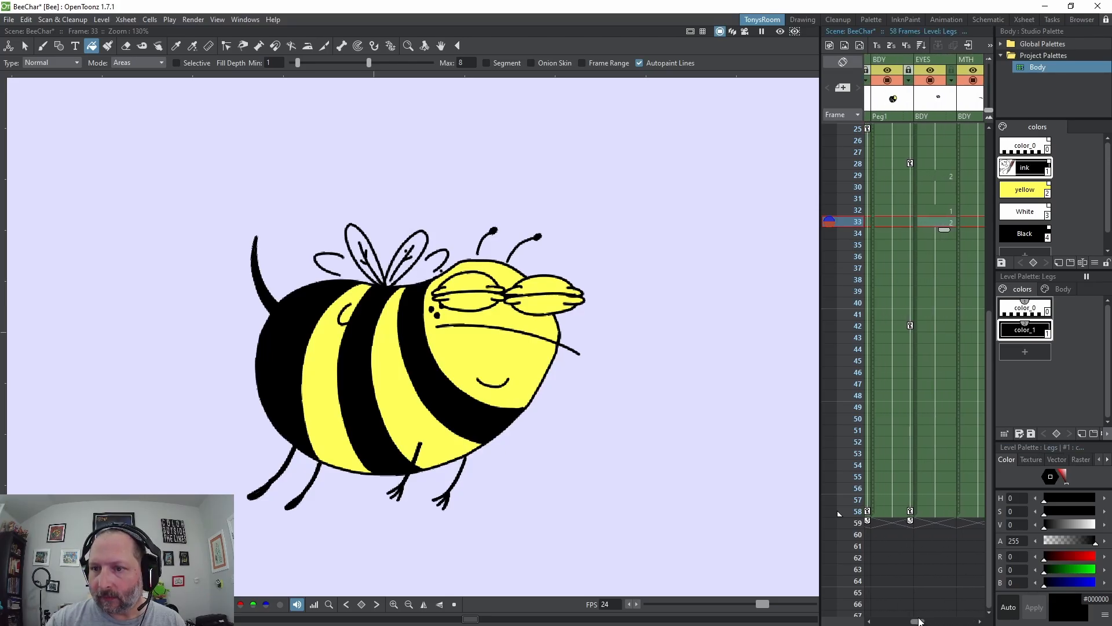
Step: Delete the Eyes column's exposures from frame 33 through frame 58 and return to frame 32
{"action": "left_click", "coordinate": [945, 223]}
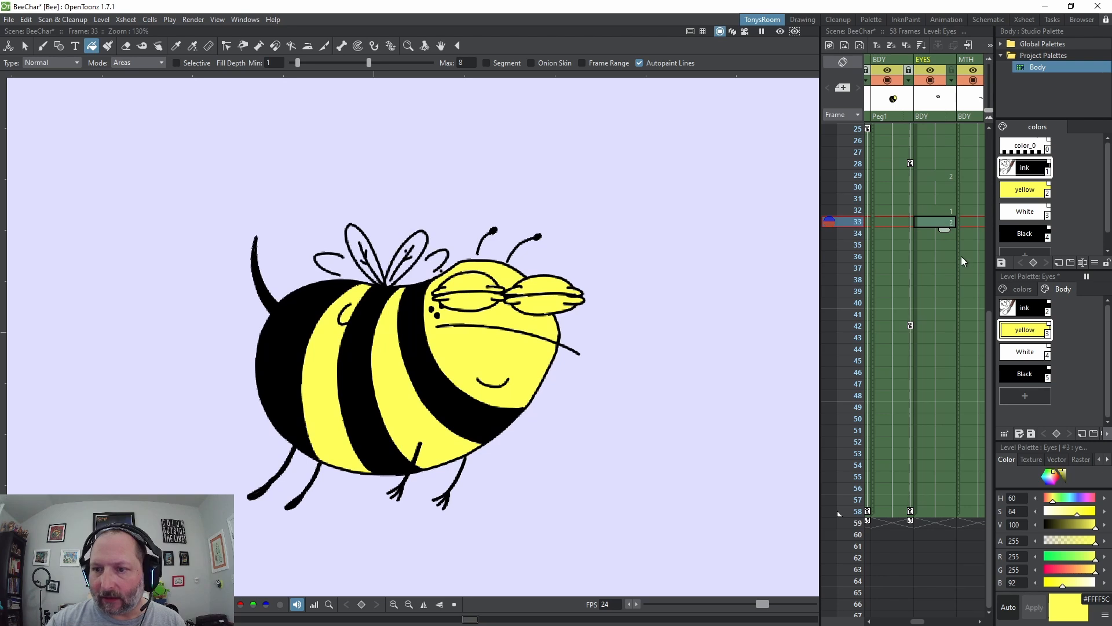
{"action": "key", "text": "Delete"}
{"action": "key", "text": "Delete"}
{"action": "key", "text": "Delete"}
{"action": "key", "text": "Delete"}
{"action": "key", "text": "Delete"}
{"action": "key", "text": "Delete"}
{"action": "key", "text": "Delete"}
{"action": "key", "text": "Delete"}
{"action": "key", "text": "Delete"}
{"action": "key", "text": "Delete"}
{"action": "key", "text": "Delete"}
{"action": "key", "text": "Delete"}
{"action": "key", "text": "Delete"}
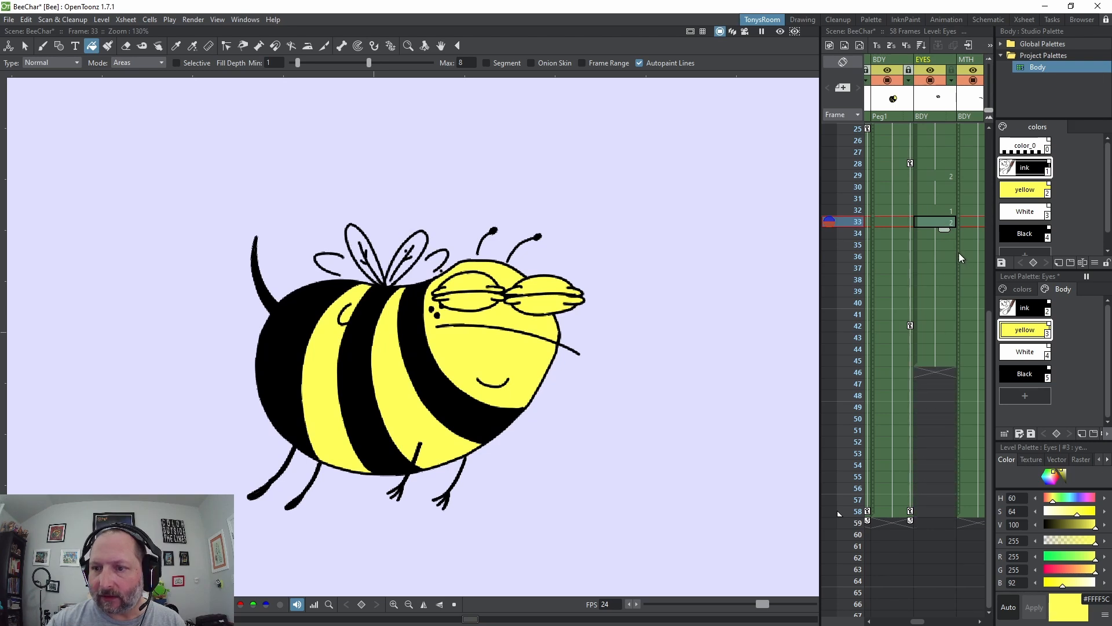
{"action": "key", "text": "Delete"}
{"action": "key", "text": "Delete"}
{"action": "key", "text": "Delete"}
{"action": "key", "text": "Delete"}
{"action": "key", "text": "Delete"}
{"action": "key", "text": "Delete"}
{"action": "key", "text": "Delete"}
{"action": "key", "text": "Delete"}
{"action": "key", "text": "Delete"}
{"action": "key", "text": "Delete"}
{"action": "key", "text": "Delete"}
{"action": "key", "text": "Delete"}
{"action": "key", "text": "Delete"}
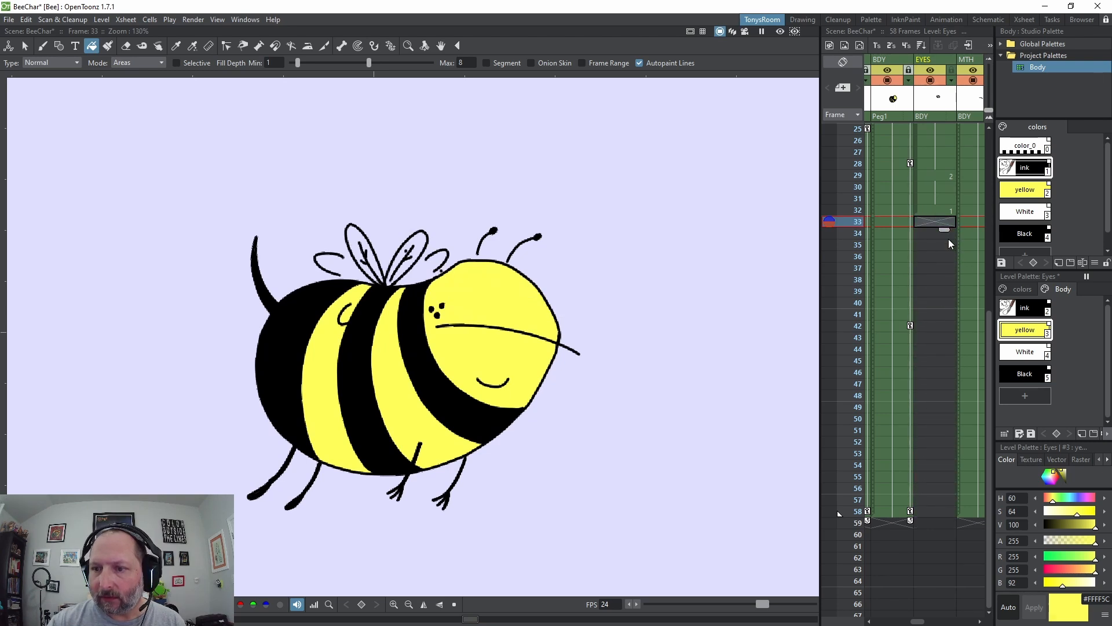
{"action": "key", "text": "Up"}
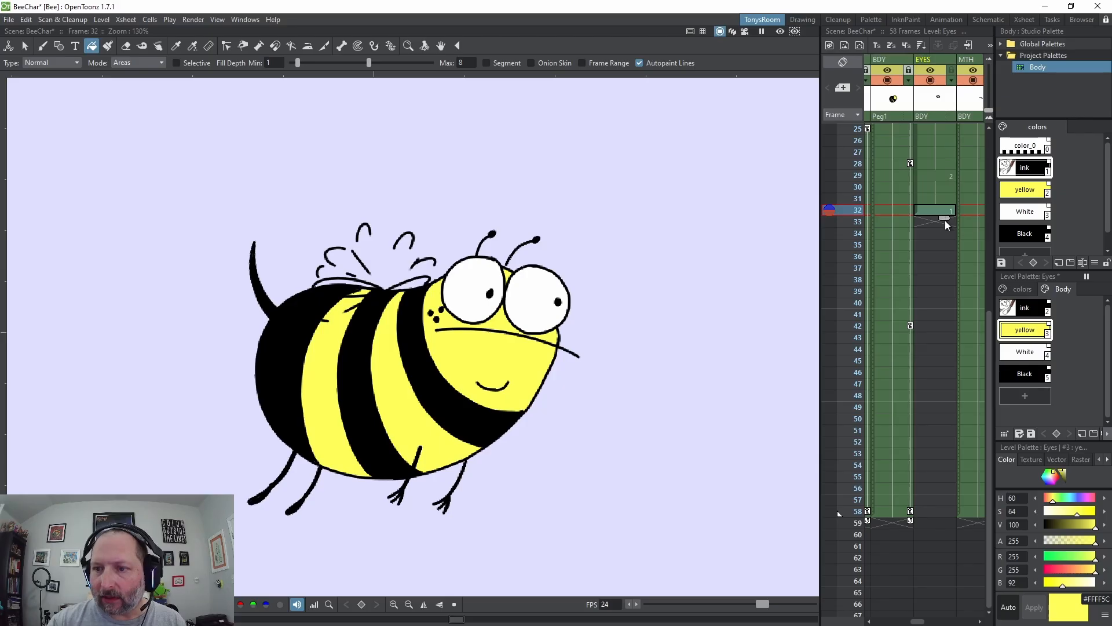
Step: Extend drawing 1 in the Eyes column from frame 32 through frame 58 and go back to frame 19
{"action": "left_click_drag", "start_coordinate": [945, 222], "coordinate": [954, 531]}
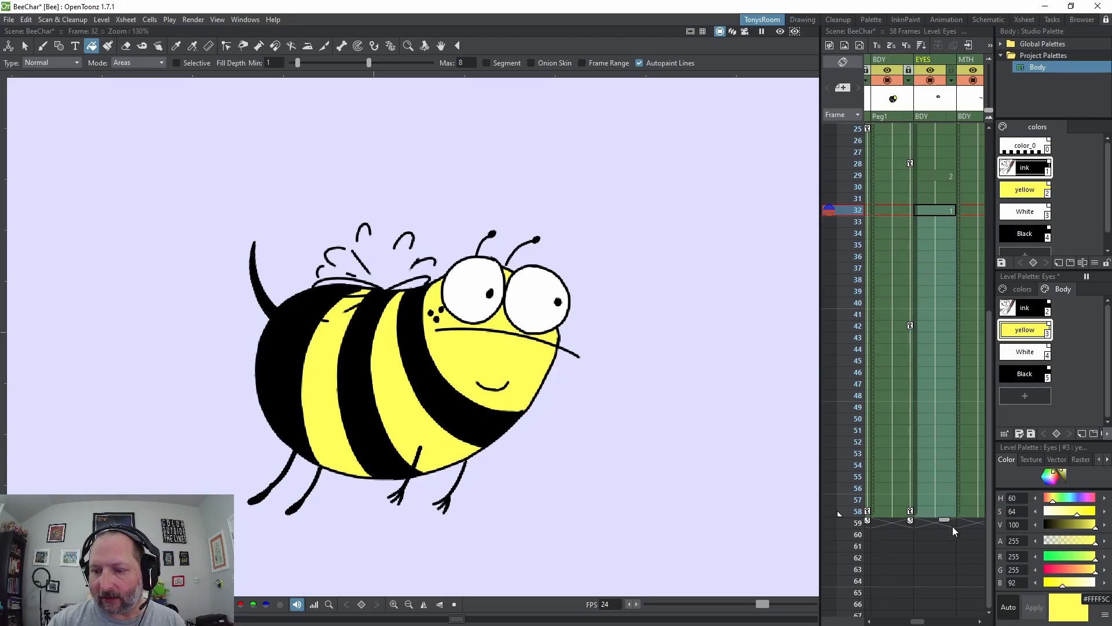
{"action": "left_click", "coordinate": [932, 418]}
{"action": "scroll", "coordinate": [935, 290], "scroll_direction": "up", "scroll_amount": 2}
{"action": "left_click", "coordinate": [937, 245]}
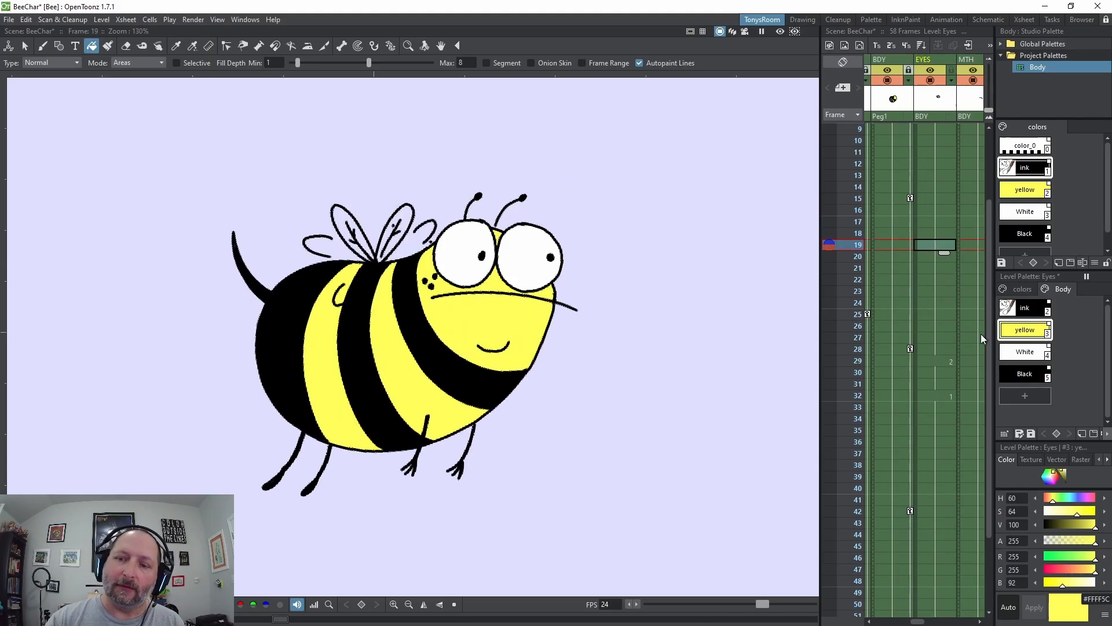
Step: Play the animation from frame 1 to check the blink's timing with the whole bee in view
{"action": "scroll", "coordinate": [941, 296], "scroll_direction": "up", "scroll_amount": 1}
{"action": "left_click", "coordinate": [941, 131]}
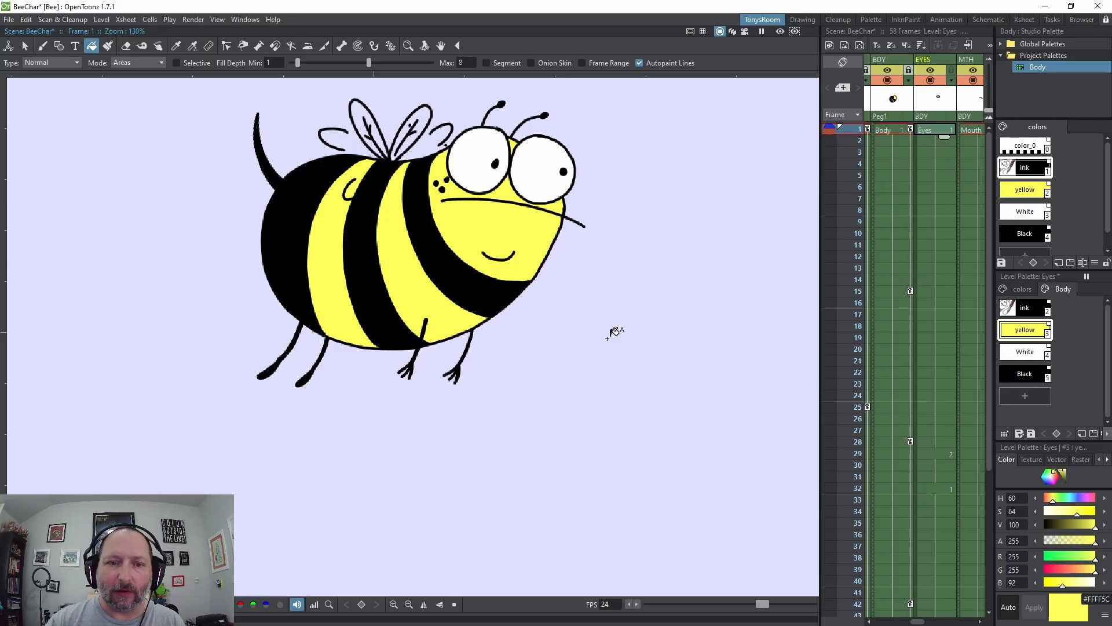
{"action": "scroll", "coordinate": [579, 335], "scroll_direction": "down", "scroll_amount": 2}
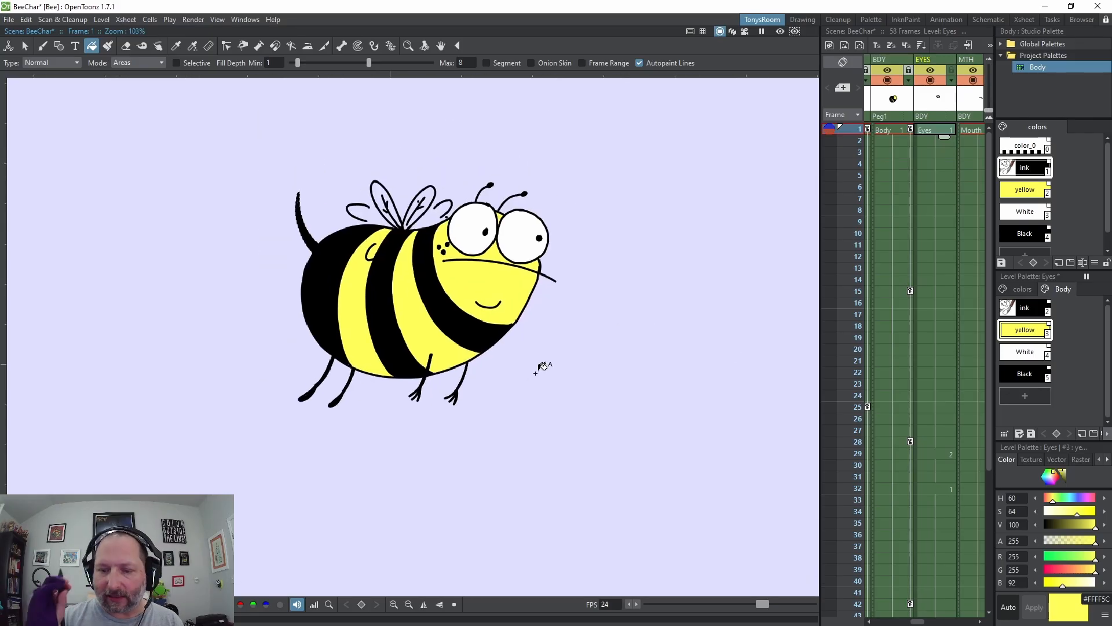
{"action": "key", "text": "p"}
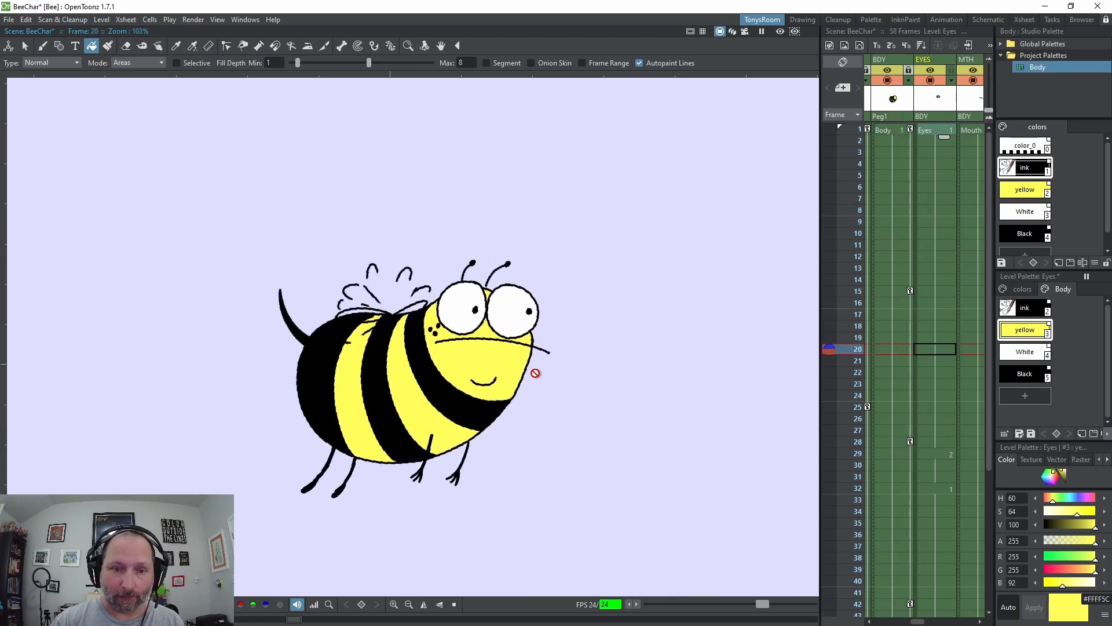
{"action": "key", "text": "p"}
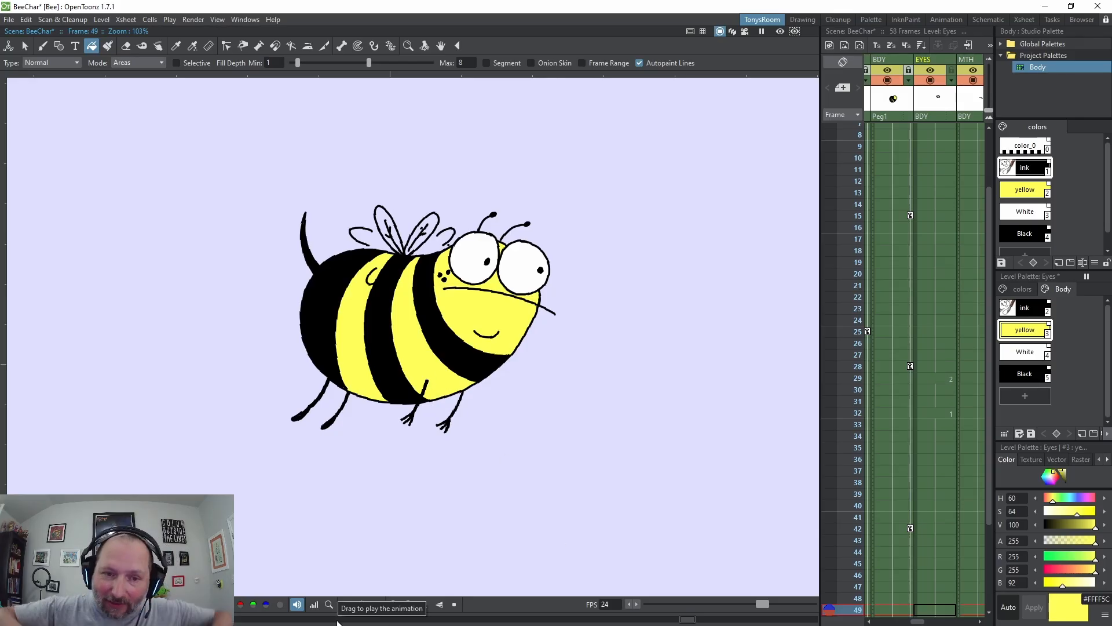
{"action": "key", "text": "p"}
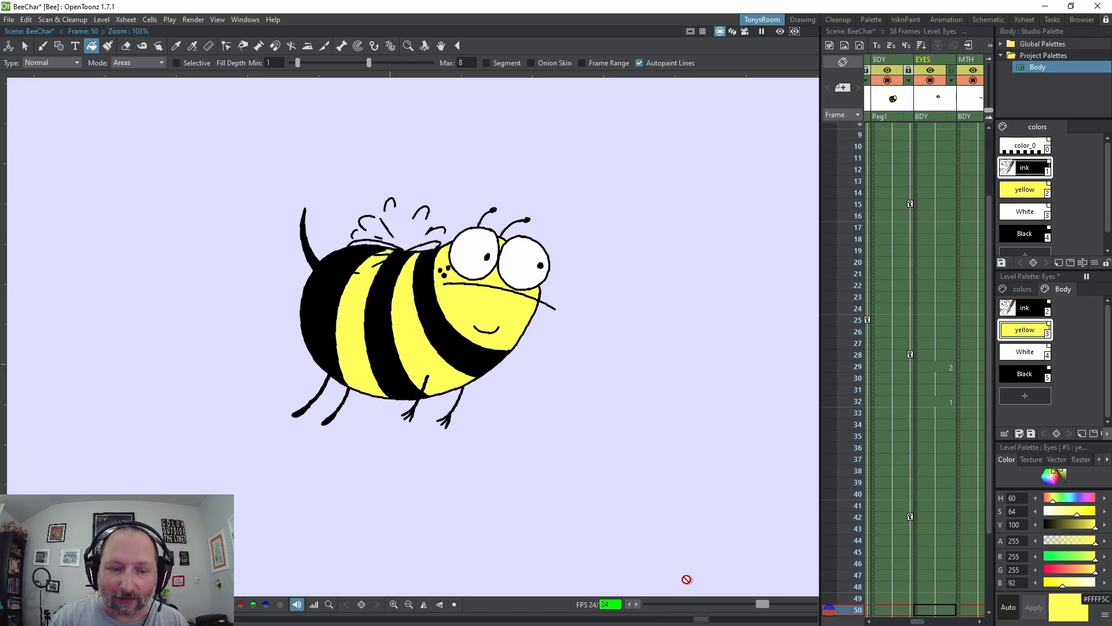
Step: Unlock the Arms column and play the animation to judge the arm movement
{"action": "left_click_drag", "start_coordinate": [924, 621], "coordinate": [955, 605]}
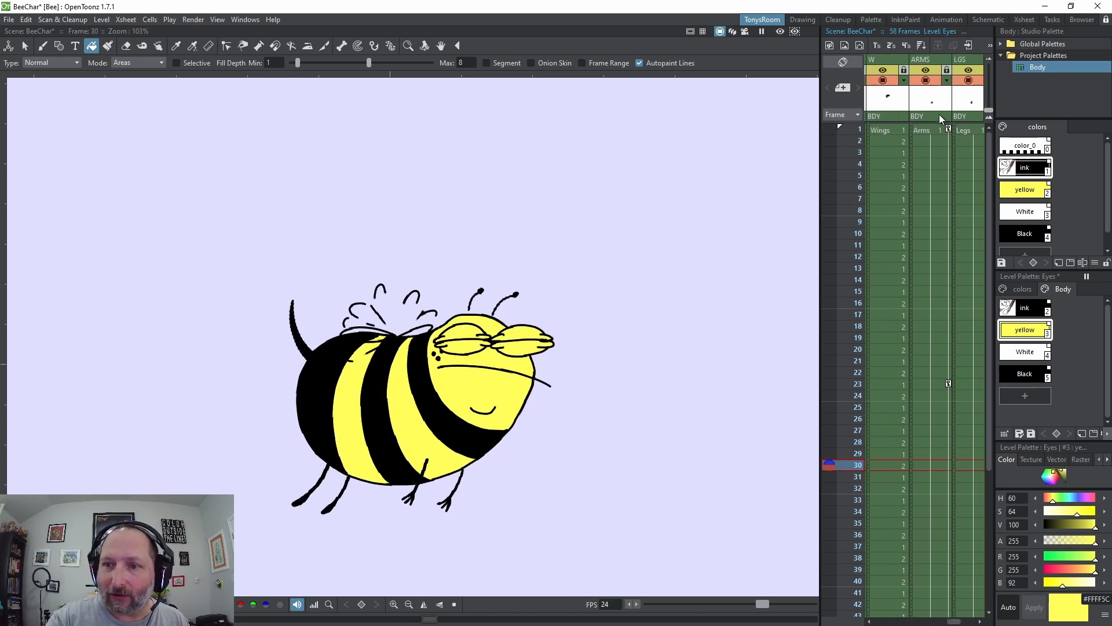
{"action": "left_click", "coordinate": [947, 95]}
{"action": "key", "text": "p"}
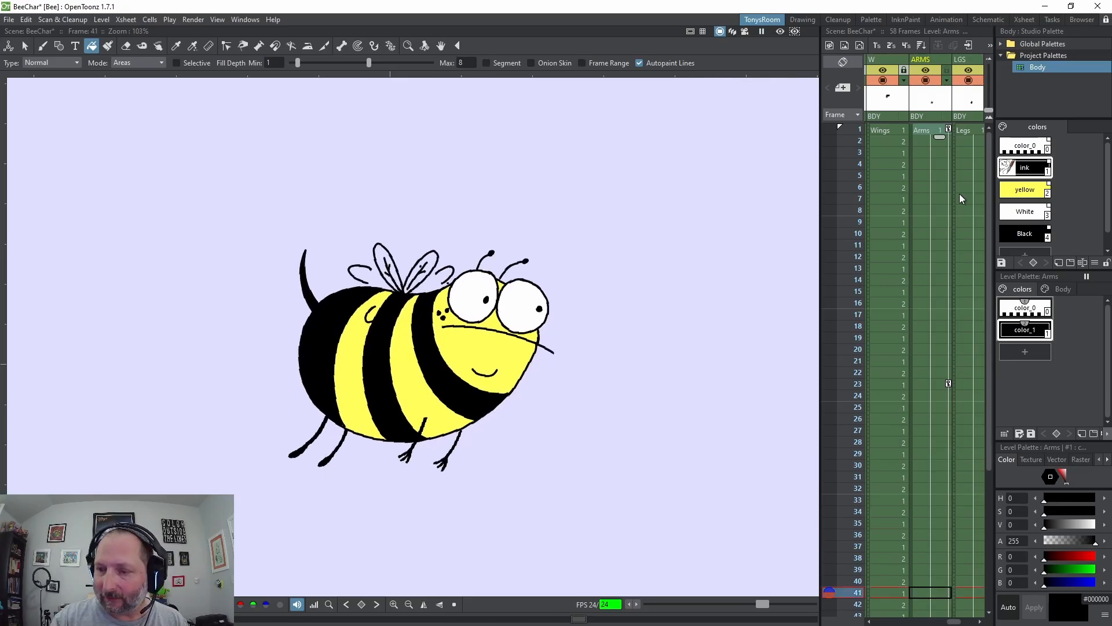
Step: Switch to the Animation room, then collapse the Body column's channels and hide its curves in the Function Editor
{"action": "left_click", "coordinate": [947, 19]}
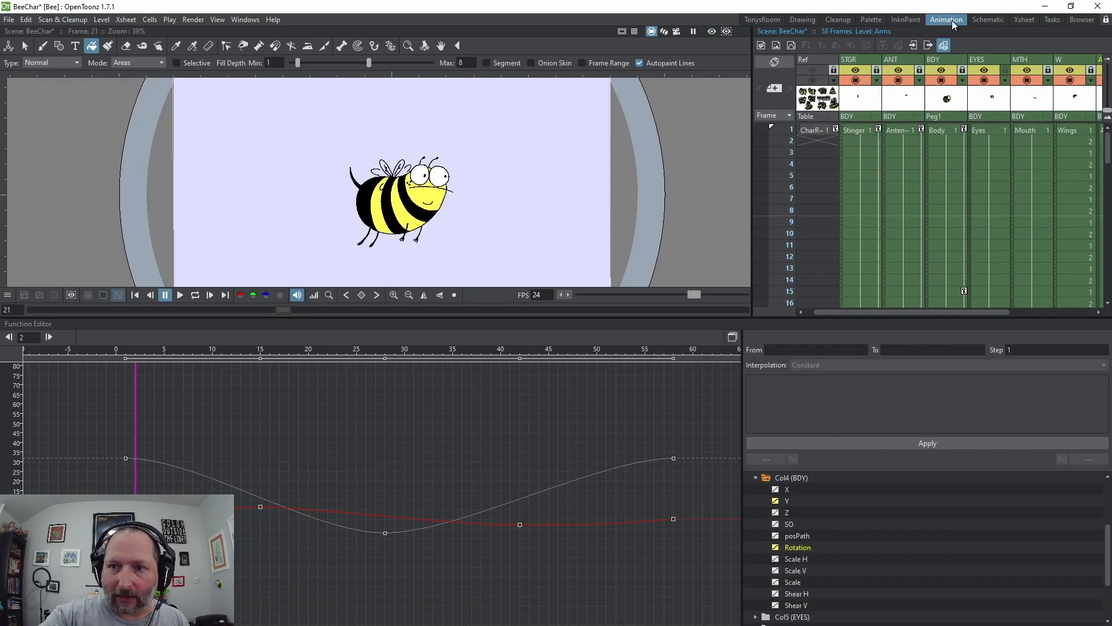
{"action": "left_click", "coordinate": [755, 478]}
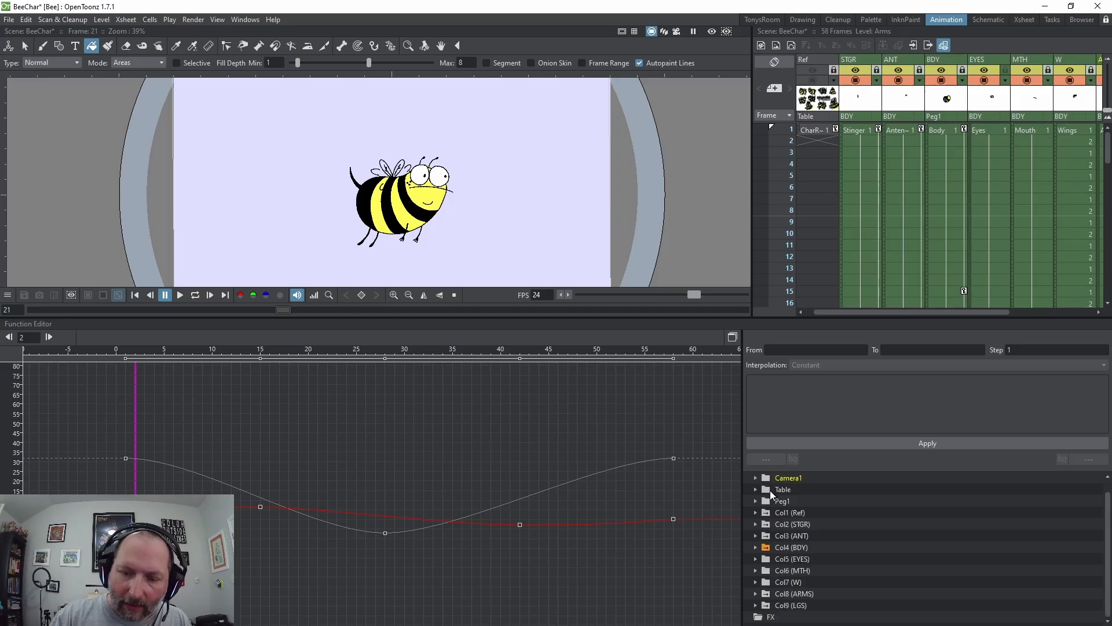
{"action": "left_click", "coordinate": [767, 546]}
{"action": "left_click", "coordinate": [756, 547]}
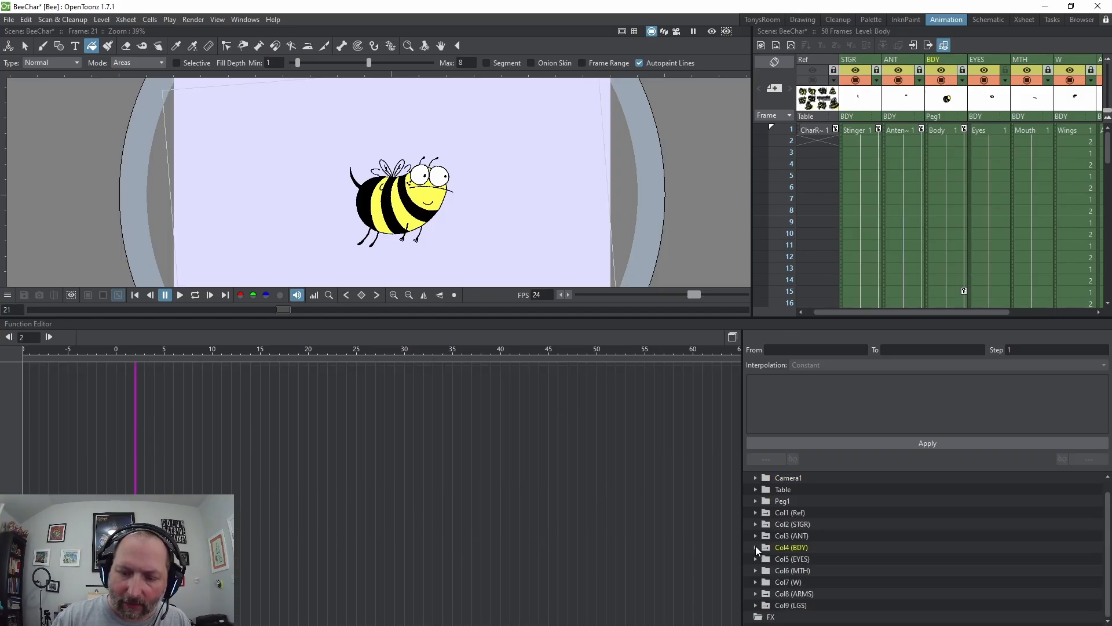
Step: Expand the Arms column's channels in the Function Editor and display only its Rotation curve
{"action": "left_click", "coordinate": [801, 592]}
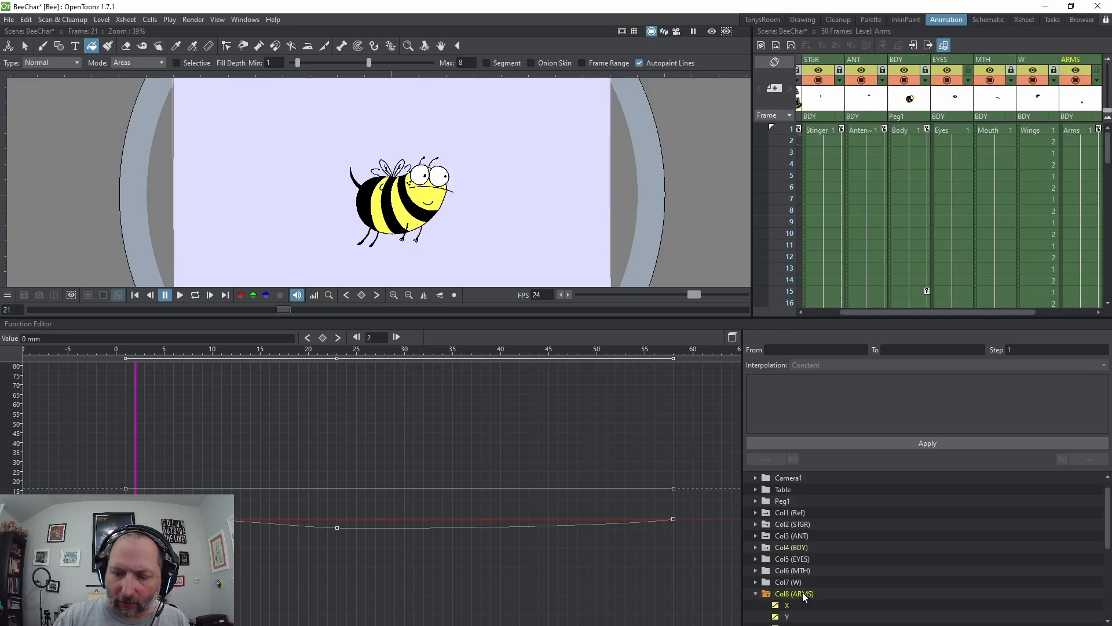
{"action": "left_click", "coordinate": [768, 593]}
{"action": "scroll", "coordinate": [1065, 523], "scroll_direction": "down", "scroll_amount": 3}
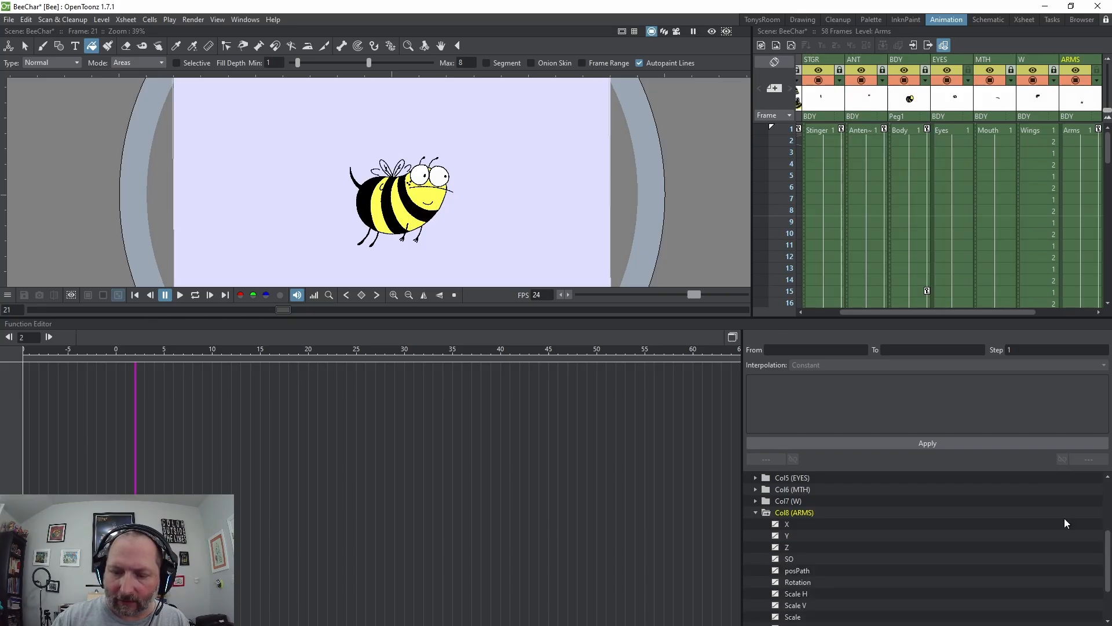
{"action": "left_click", "coordinate": [804, 583]}
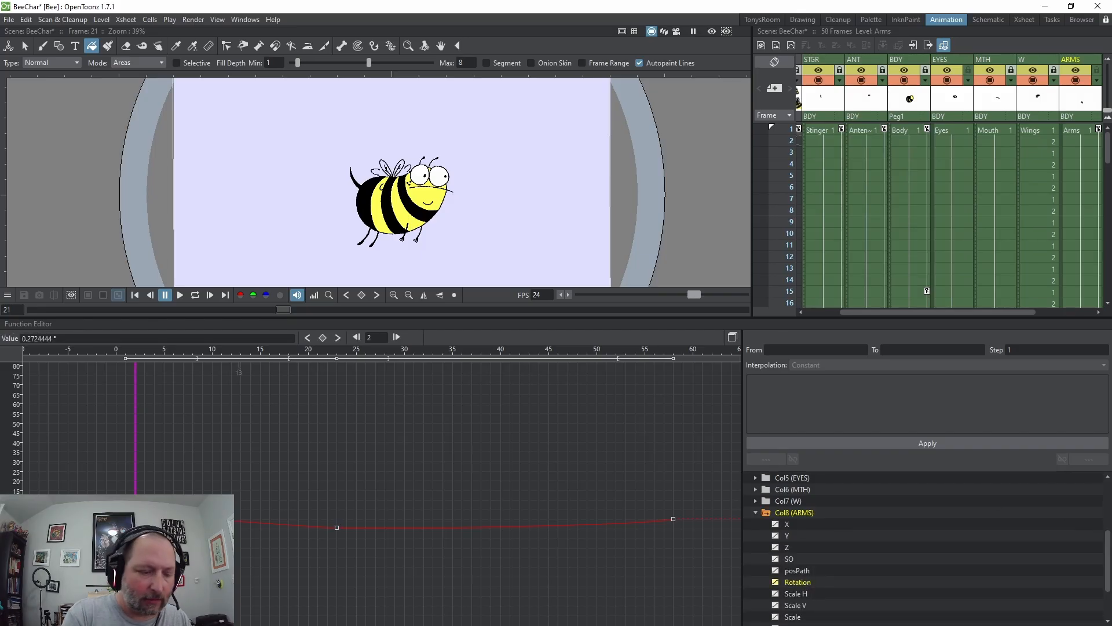
Step: Move the middle keyframe of the Arms Rotation curve to frame 30 and raise its value to about 18.6°
{"action": "left_click_drag", "start_coordinate": [135, 372], "coordinate": [192, 372]}
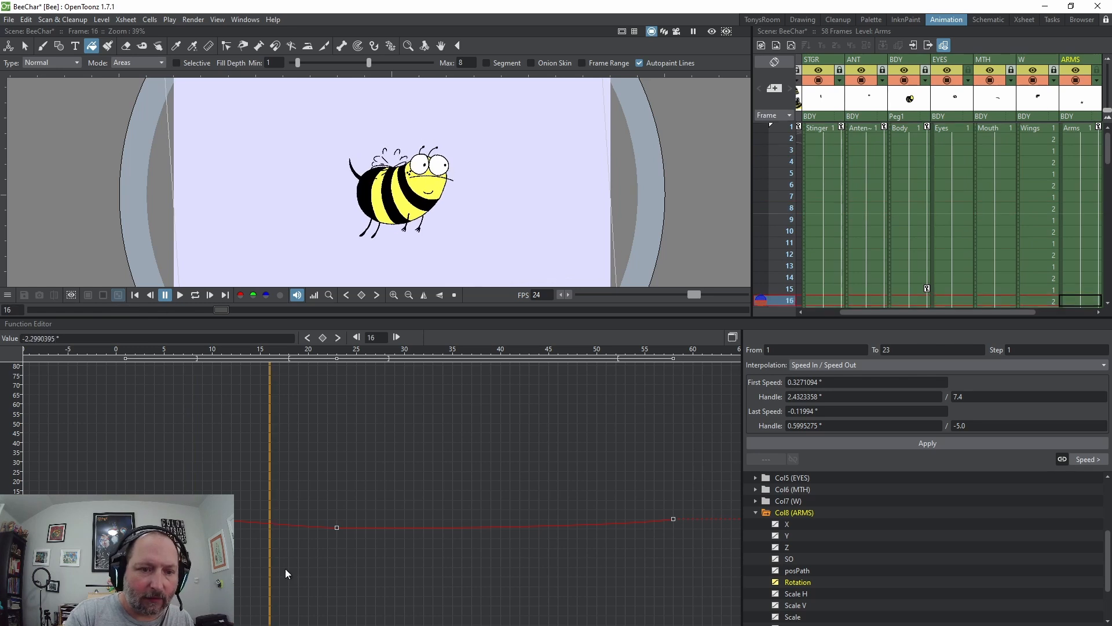
{"action": "left_click_drag", "start_coordinate": [508, 581], "coordinate": [606, 565]}
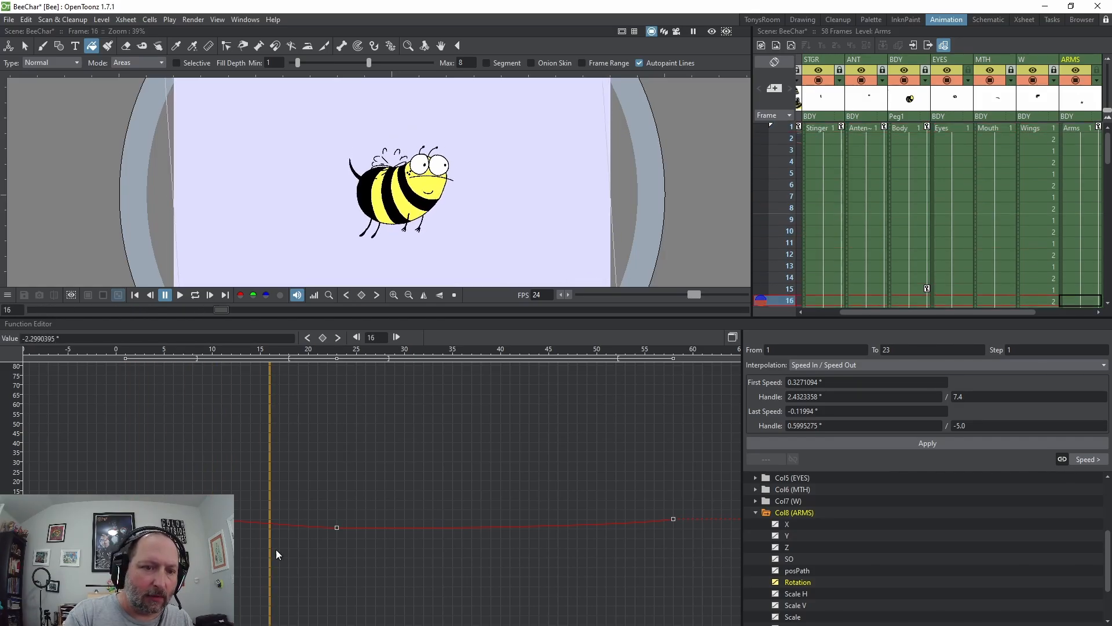
{"action": "left_click_drag", "start_coordinate": [336, 527], "coordinate": [404, 483]}
{"action": "left_click", "coordinate": [404, 540]}
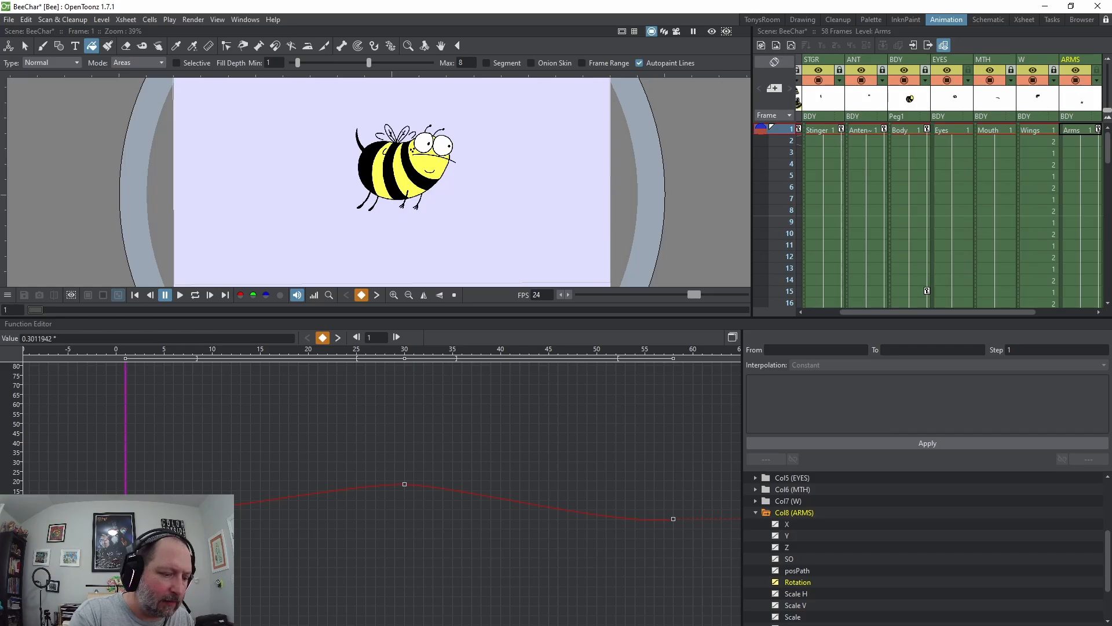
{"action": "left_click", "coordinate": [404, 484]}
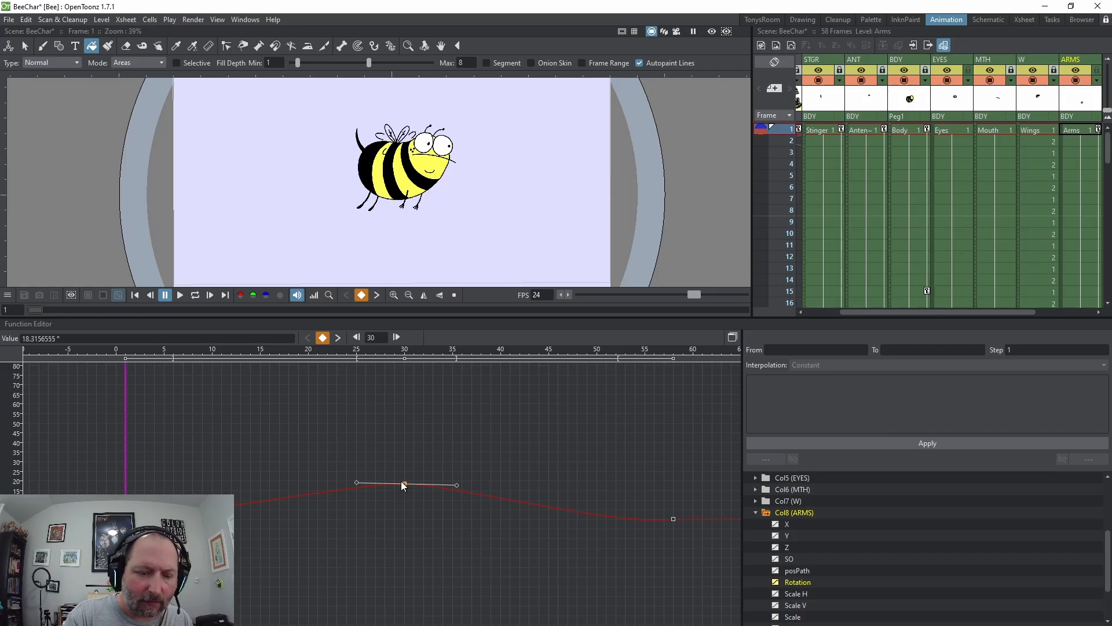
Step: Flatten the easing handle of the Arms Rotation keyframe at frame 58 and loop the playback to check it
{"action": "left_click", "coordinate": [673, 518]}
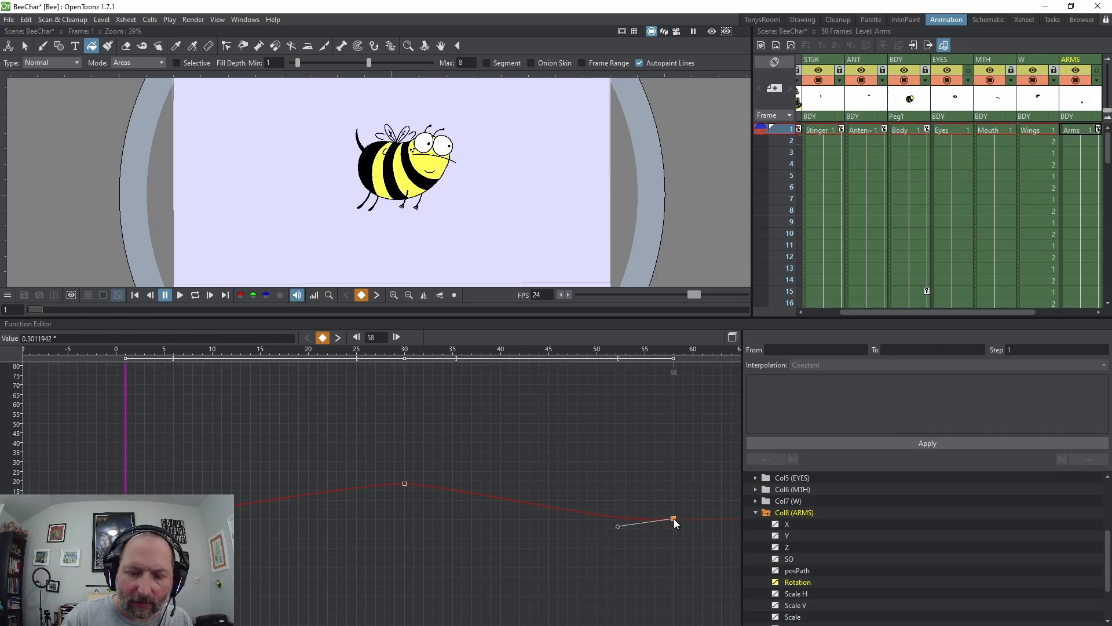
{"action": "right_click", "coordinate": [674, 521]}
{"action": "left_click", "coordinate": [707, 541]}
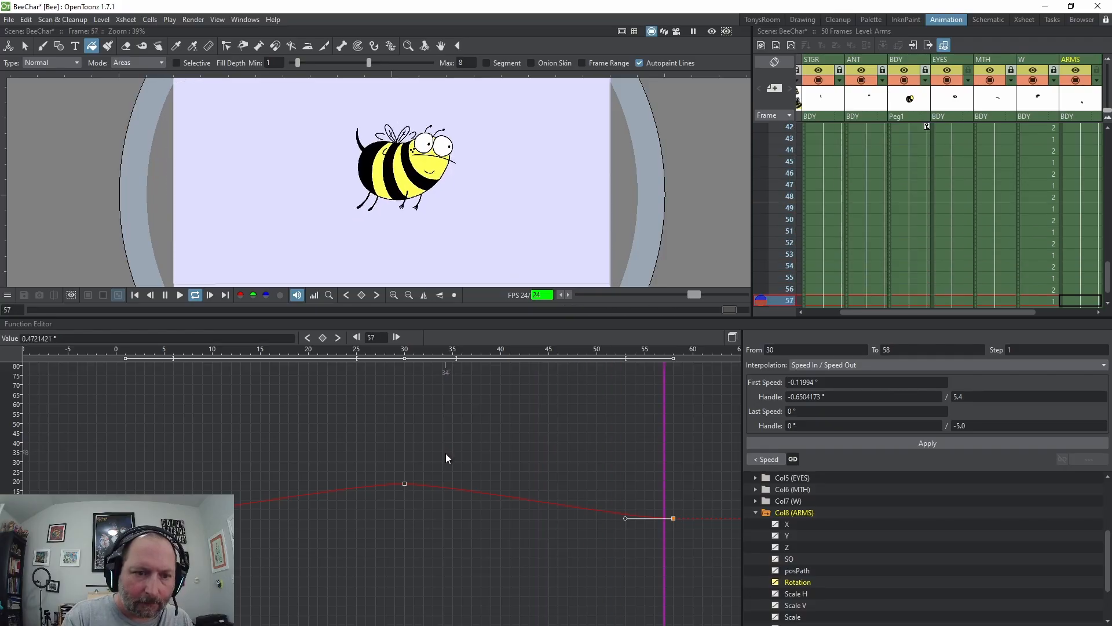
{"action": "key", "text": "l"}
Step: Pull the easing handle of the Arms Rotation keyframe at frame 1 down to about -17.6° over 5.7 frames
{"action": "mouse_move", "coordinate": [202, 472]}
{"action": "left_mouse_down"}
{"action": "mouse_move", "coordinate": [127, 484]}
{"action": "mouse_move", "coordinate": [198, 490]}
{"action": "left_mouse_up"}
{"action": "left_click", "coordinate": [126, 519]}
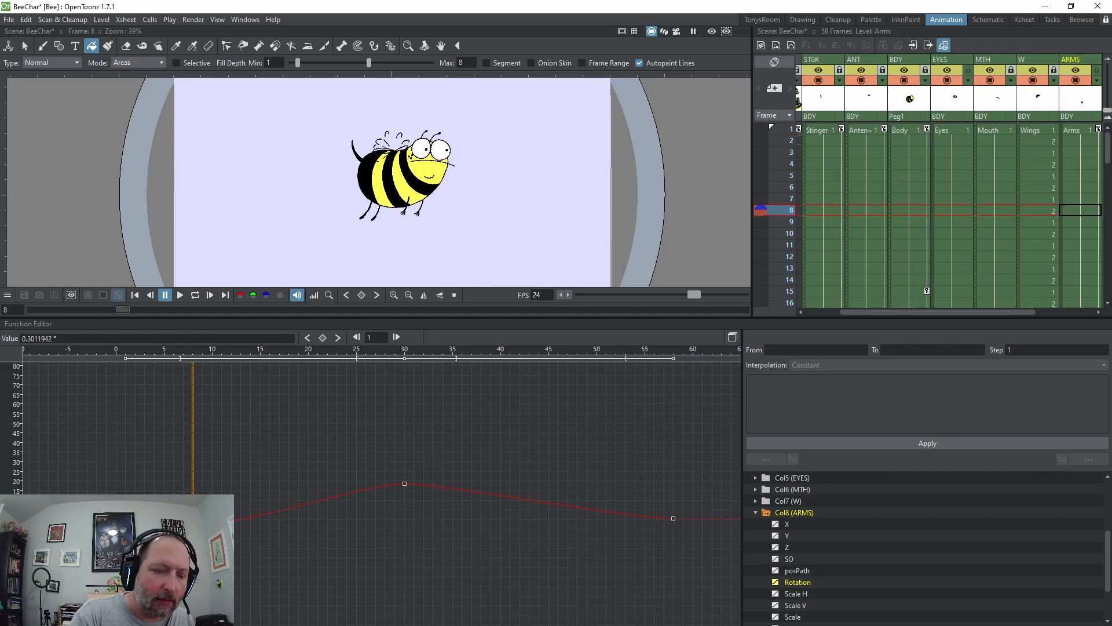
{"action": "left_click_drag", "start_coordinate": [200, 559], "coordinate": [543, 561]}
Step: Tilt the easing handles of the Arms Rotation keyframe at frame 30 so the curve rises through it, then scrub the motion
{"action": "left_click", "coordinate": [404, 483]}
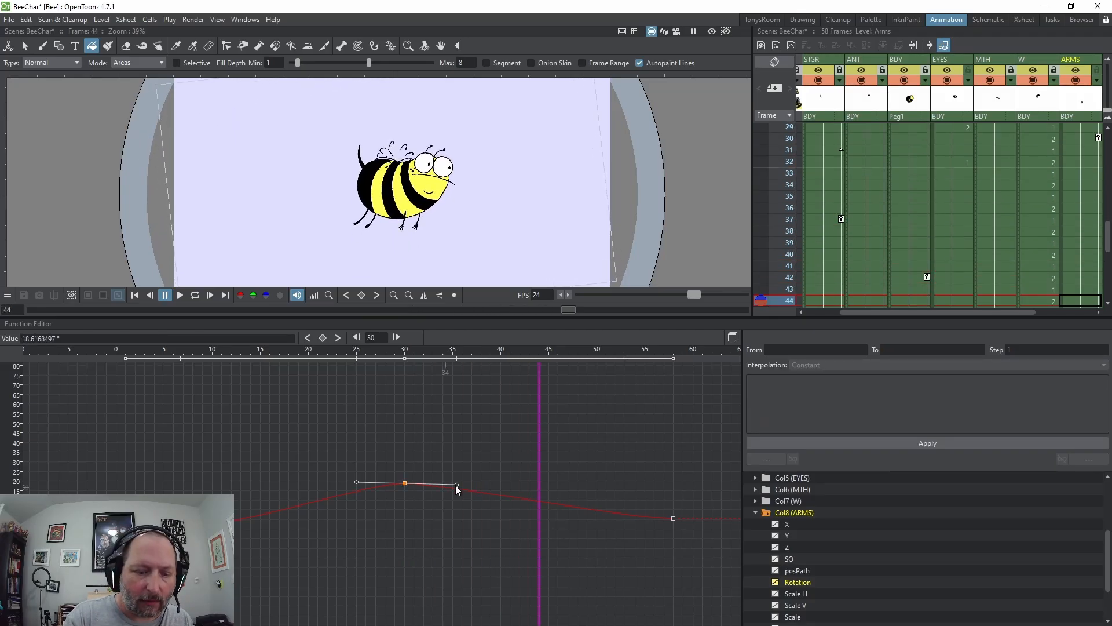
{"action": "left_click_drag", "start_coordinate": [455, 485], "coordinate": [460, 471]}
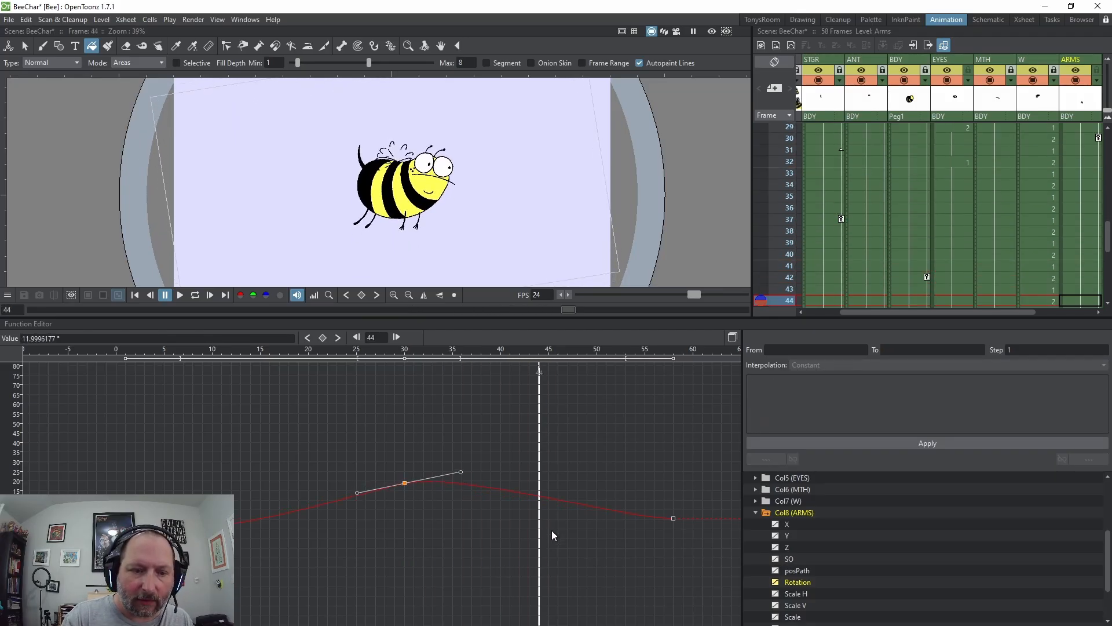
{"action": "left_click_drag", "start_coordinate": [551, 530], "coordinate": [677, 545]}
Step: Raise the easing handle of the Arms Rotation keyframe at frame 58 so the curve slopes down into it, and loop the playback
{"action": "left_click", "coordinate": [673, 517]}
{"action": "left_click_drag", "start_coordinate": [623, 518], "coordinate": [625, 506]}
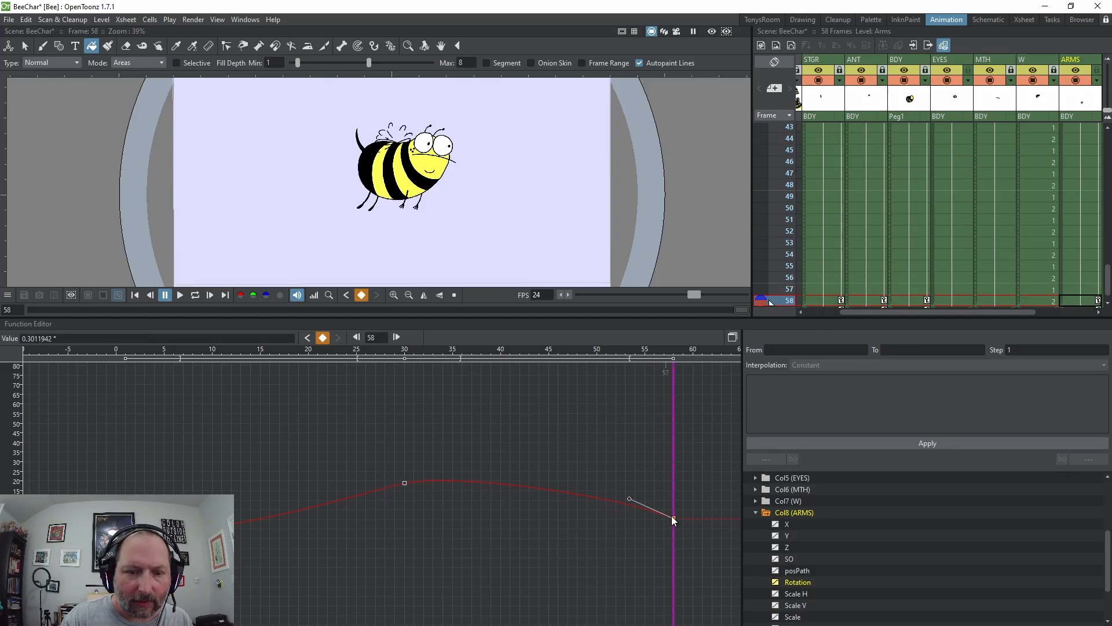
{"action": "key", "text": "l"}
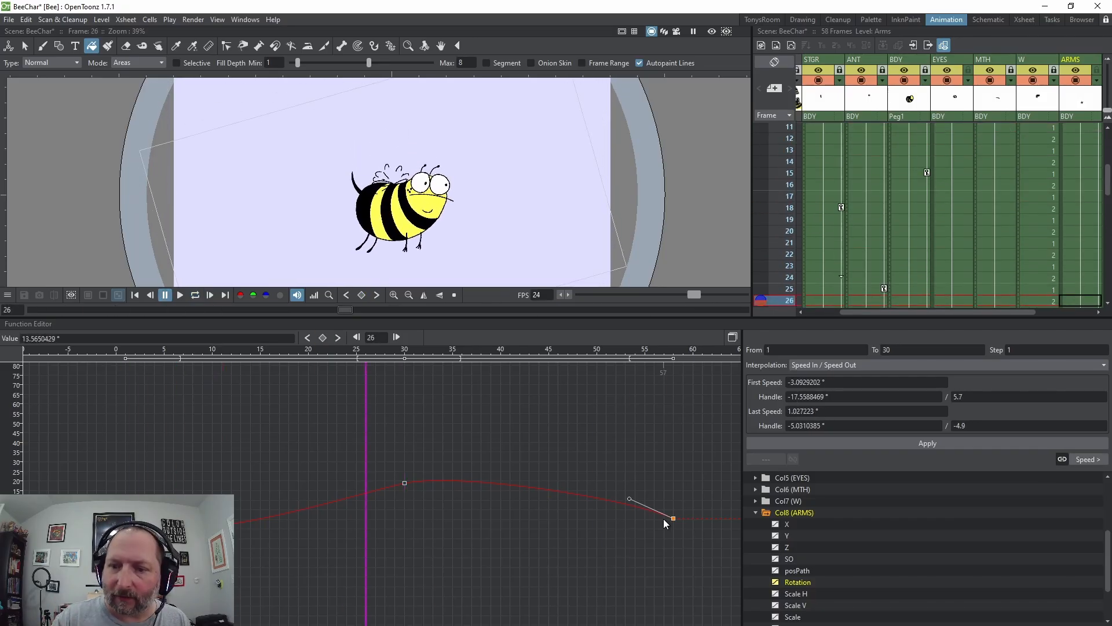
Step: Collapse the Arms column's channels and display only the Legs column's Rotation curve in the Function Editor
{"action": "left_click", "coordinate": [765, 512]}
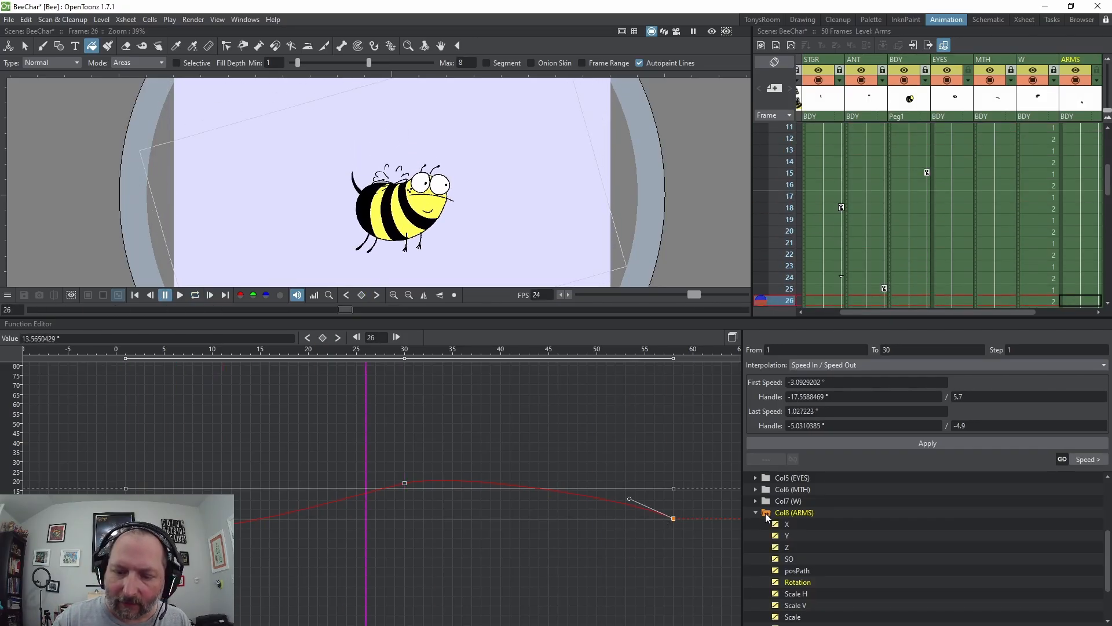
{"action": "left_click", "coordinate": [763, 513]}
{"action": "left_click", "coordinate": [756, 512]}
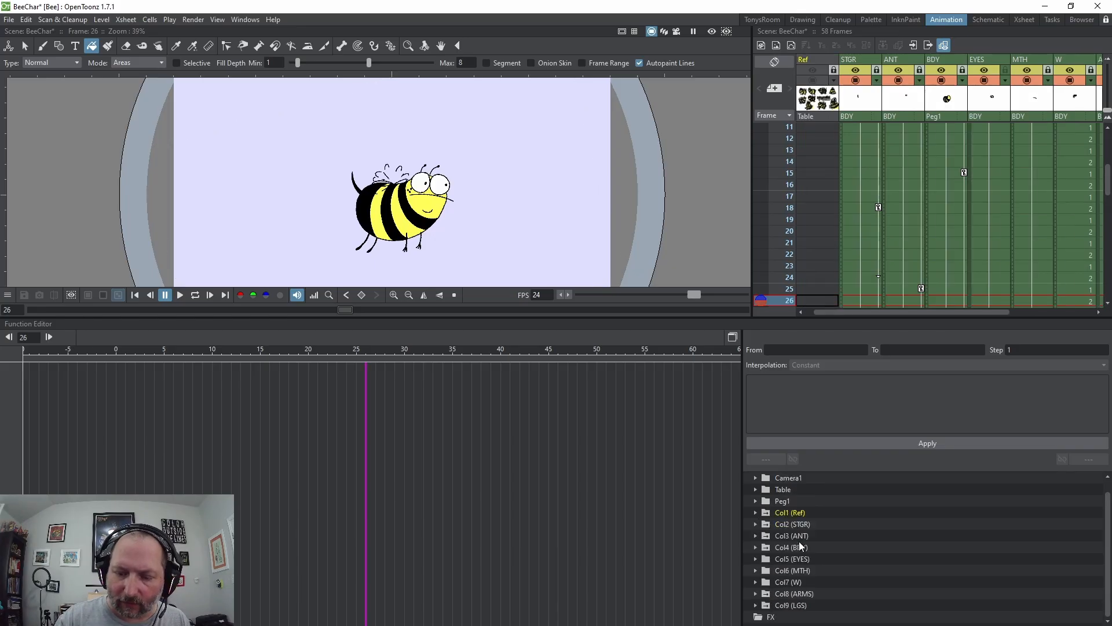
{"action": "left_click", "coordinate": [805, 604]}
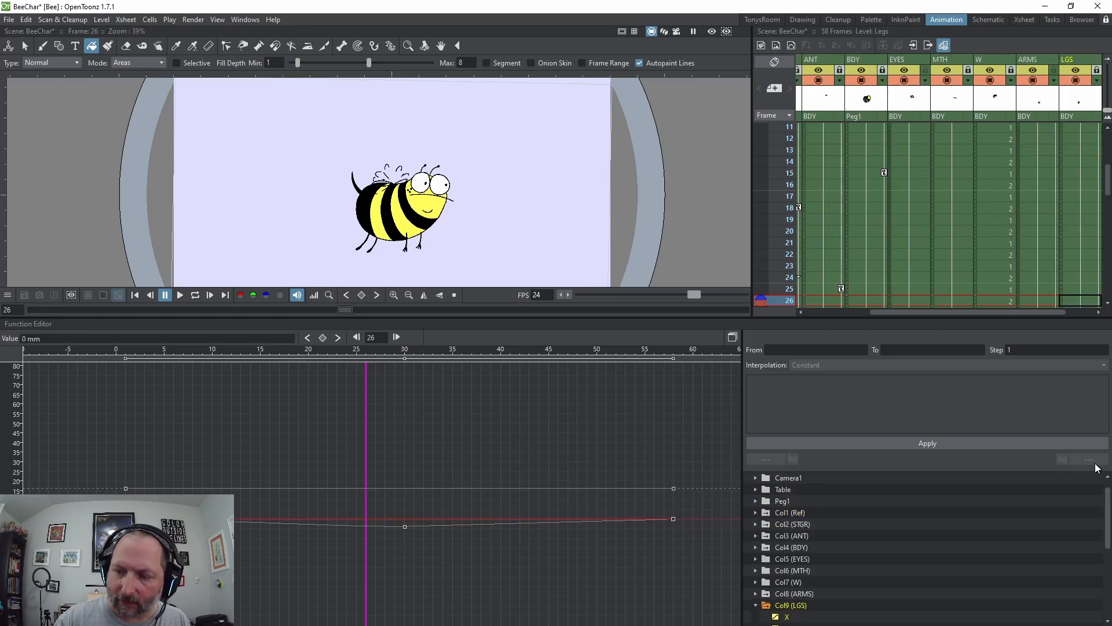
{"action": "scroll", "coordinate": [982, 520], "scroll_direction": "down", "scroll_amount": 3}
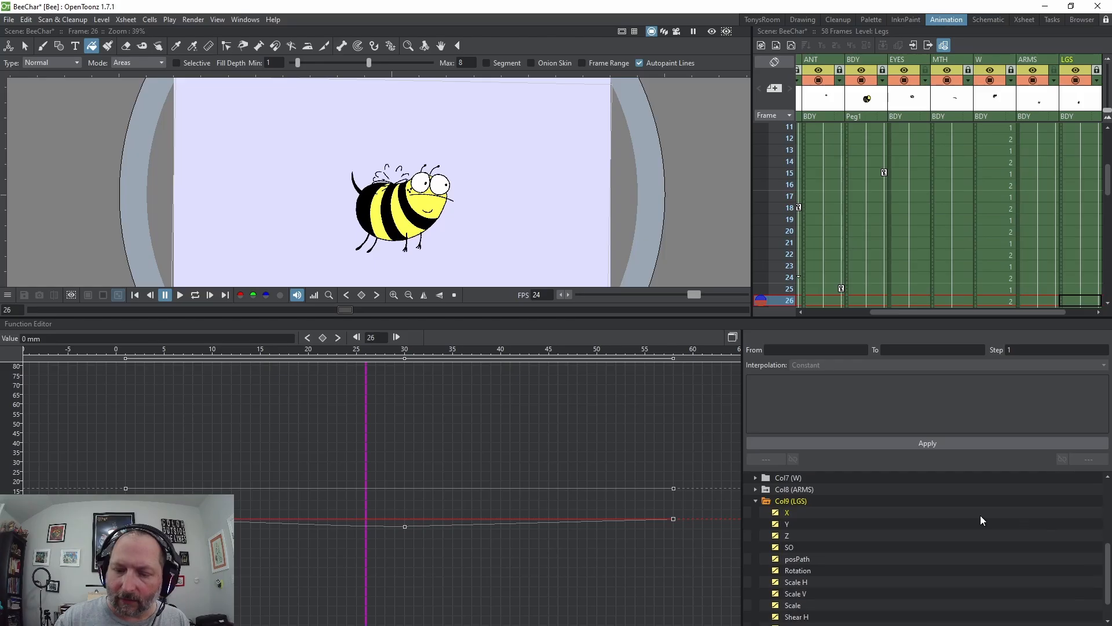
{"action": "left_click", "coordinate": [766, 501]}
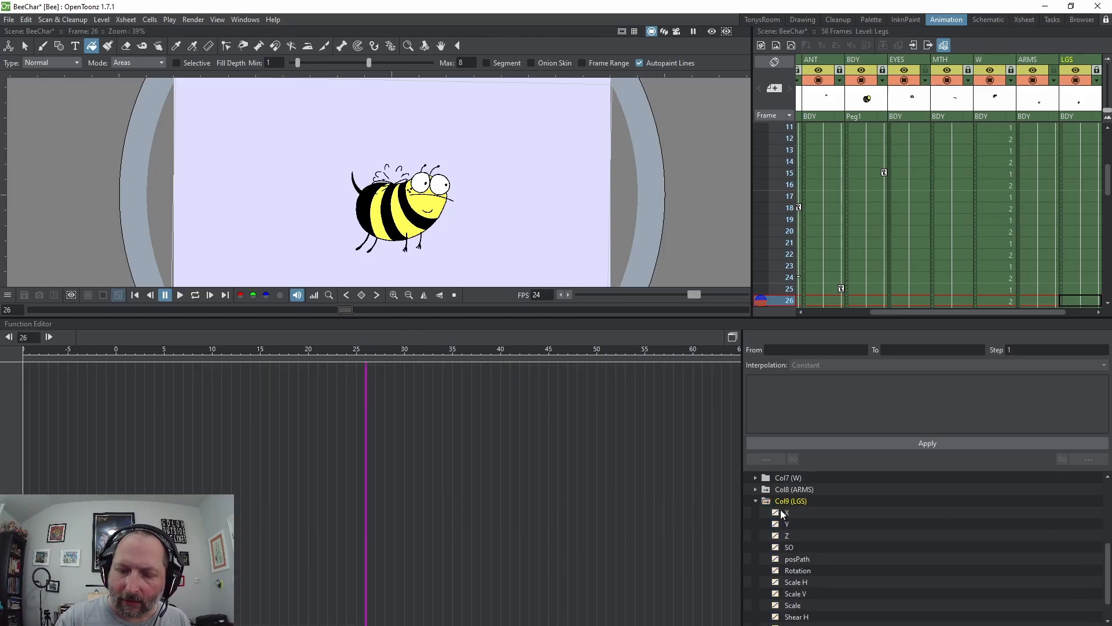
{"action": "left_click", "coordinate": [798, 571]}
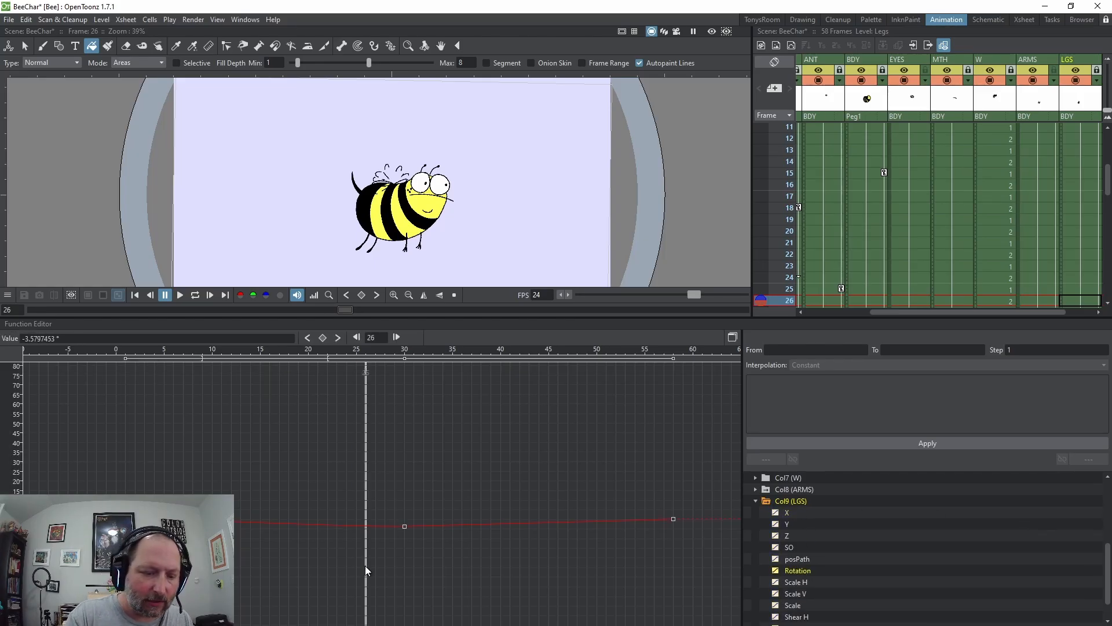
Step: Set the Legs Rotation curve's segments from frames 1 to 30 and 30 to 58 to Speed In / Speed Out interpolation
{"action": "left_click_drag", "start_coordinate": [366, 570], "coordinate": [221, 573]}
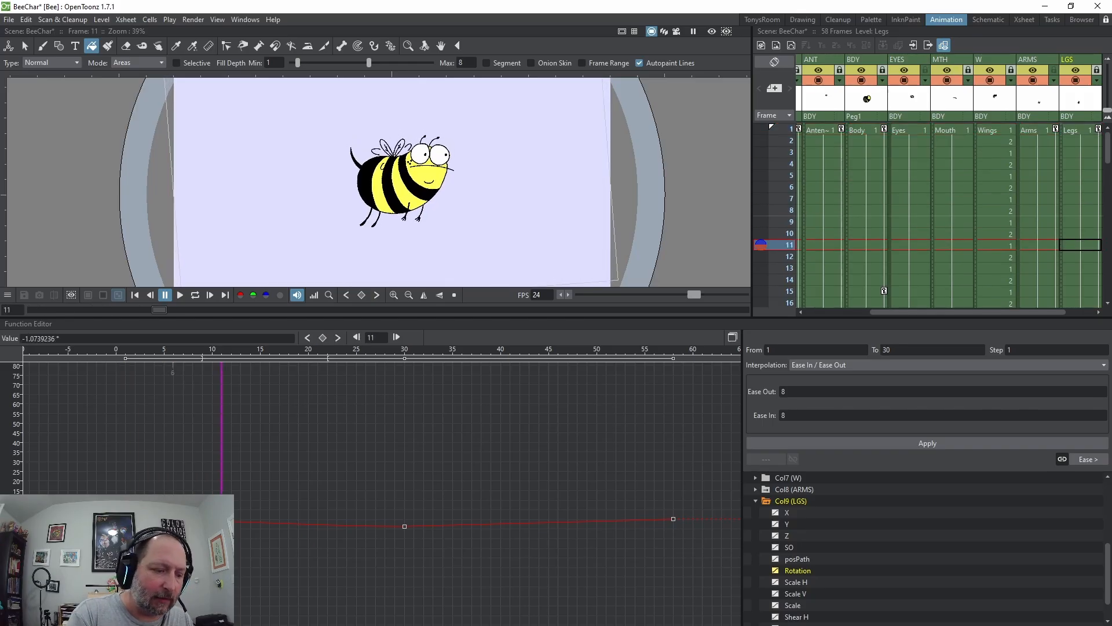
{"action": "left_click_drag", "start_coordinate": [127, 519], "coordinate": [127, 520]}
{"action": "left_click", "coordinate": [259, 525]}
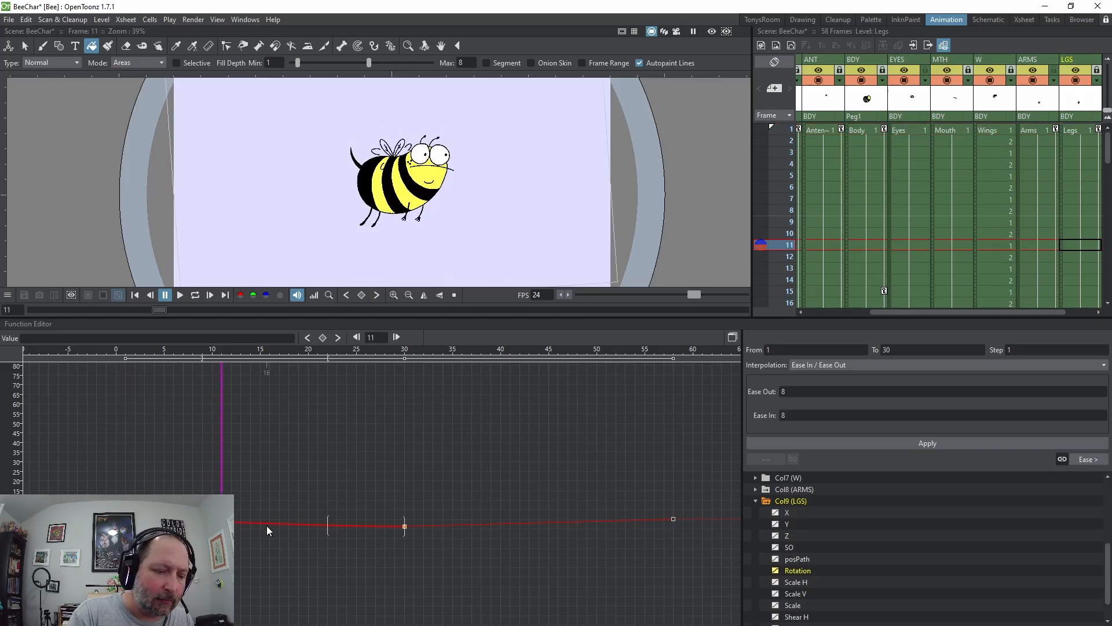
{"action": "right_click", "coordinate": [252, 522]}
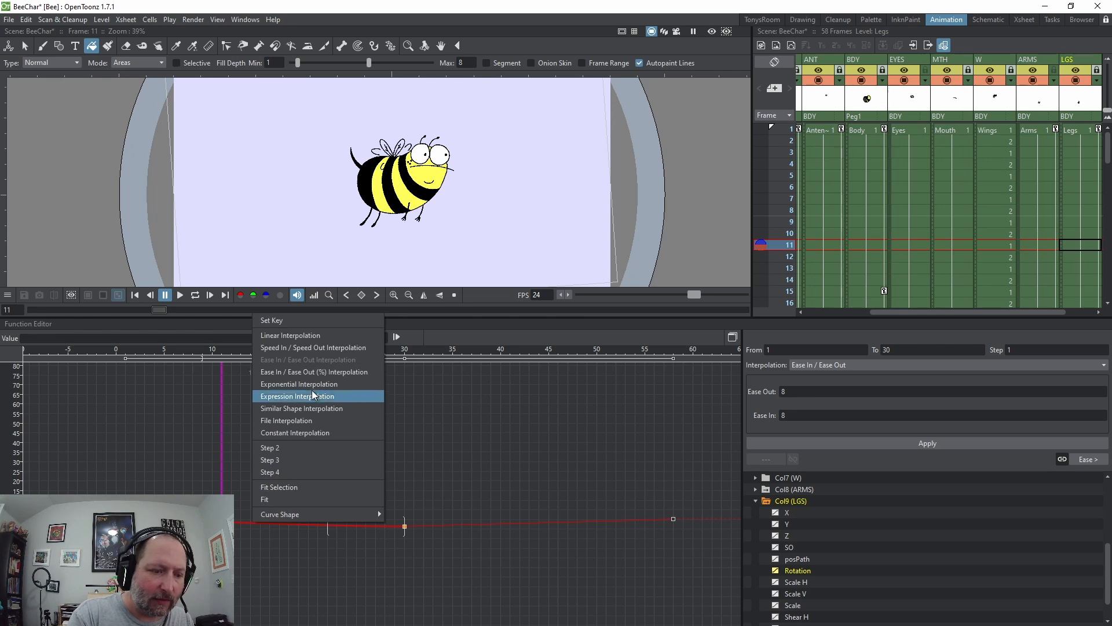
{"action": "left_click", "coordinate": [306, 347]}
{"action": "left_click", "coordinate": [485, 525]}
{"action": "right_click", "coordinate": [488, 523]}
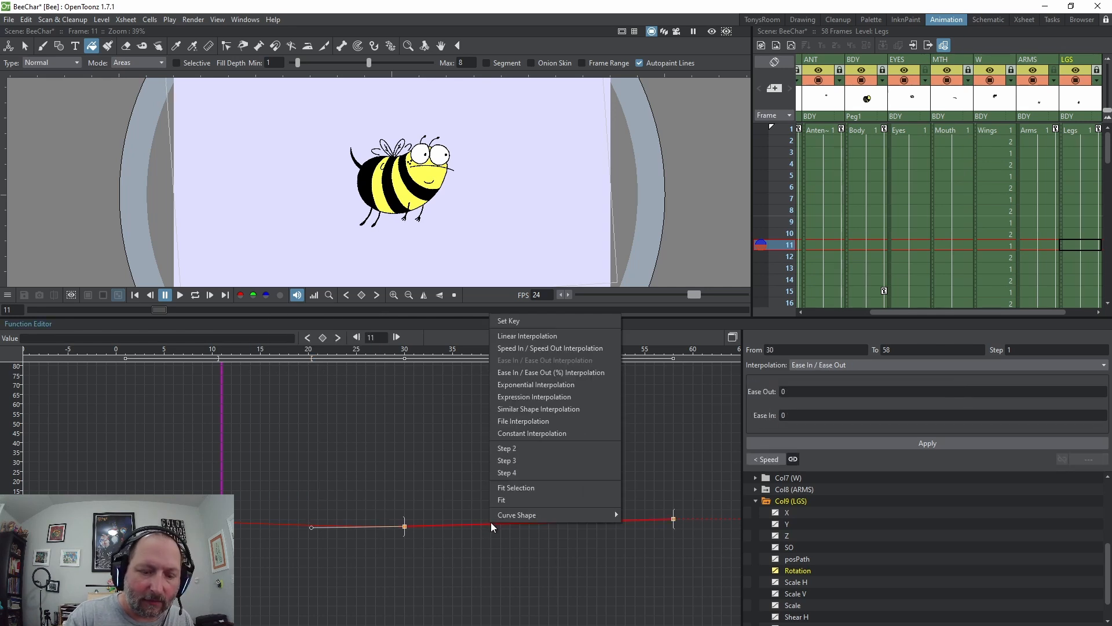
{"action": "left_click", "coordinate": [529, 348]}
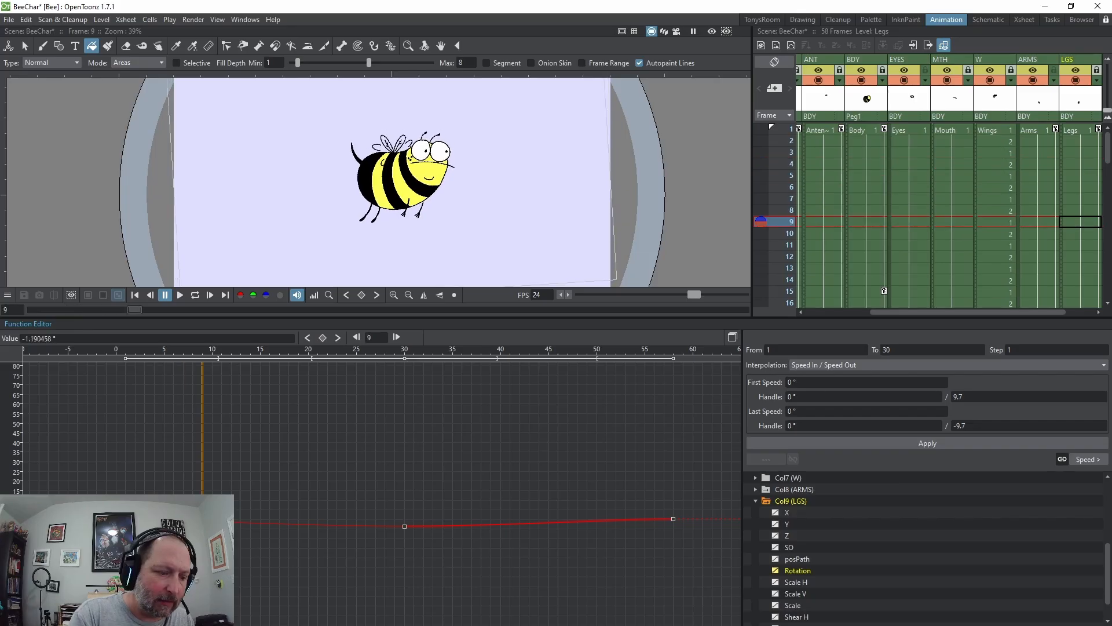
Step: Pull the Legs Rotation handle at frame 1 to about -17.6° over 10 frames, and move the frame 30 keyframe to frame 38 at about 56°
{"action": "left_click", "coordinate": [126, 521]}
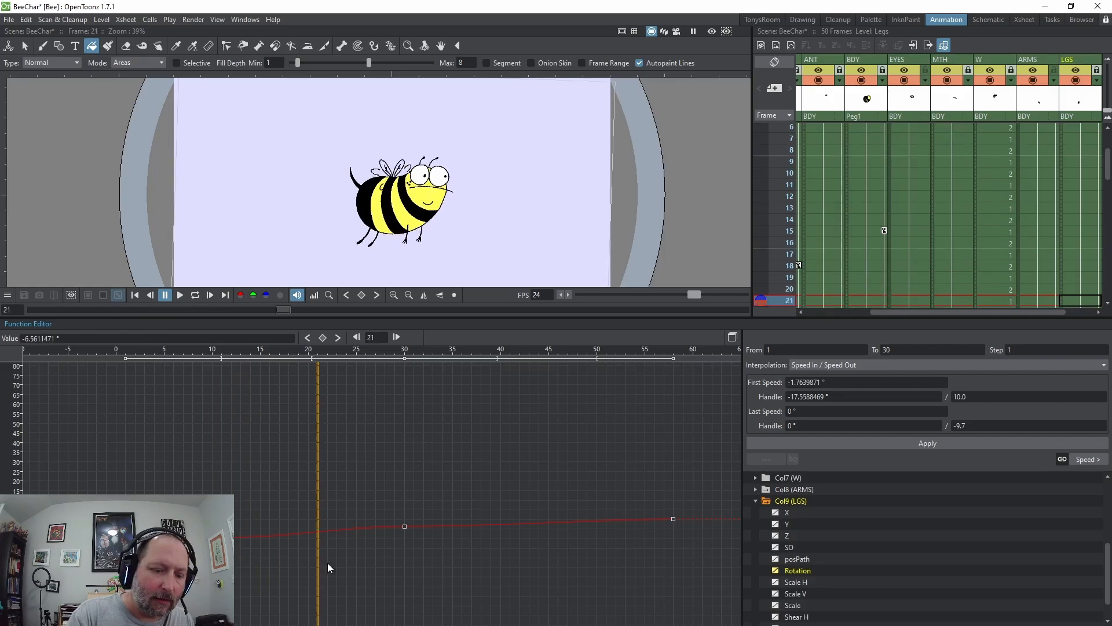
{"action": "left_click_drag", "start_coordinate": [404, 524], "coordinate": [480, 411]}
{"action": "left_click", "coordinate": [487, 486]}
{"action": "left_click_drag", "start_coordinate": [486, 489], "coordinate": [676, 540]}
Step: Raise the easing handle of the Legs Rotation keyframe at frame 58 so the curve slopes down into it, and loop the playback
{"action": "left_click", "coordinate": [673, 518]}
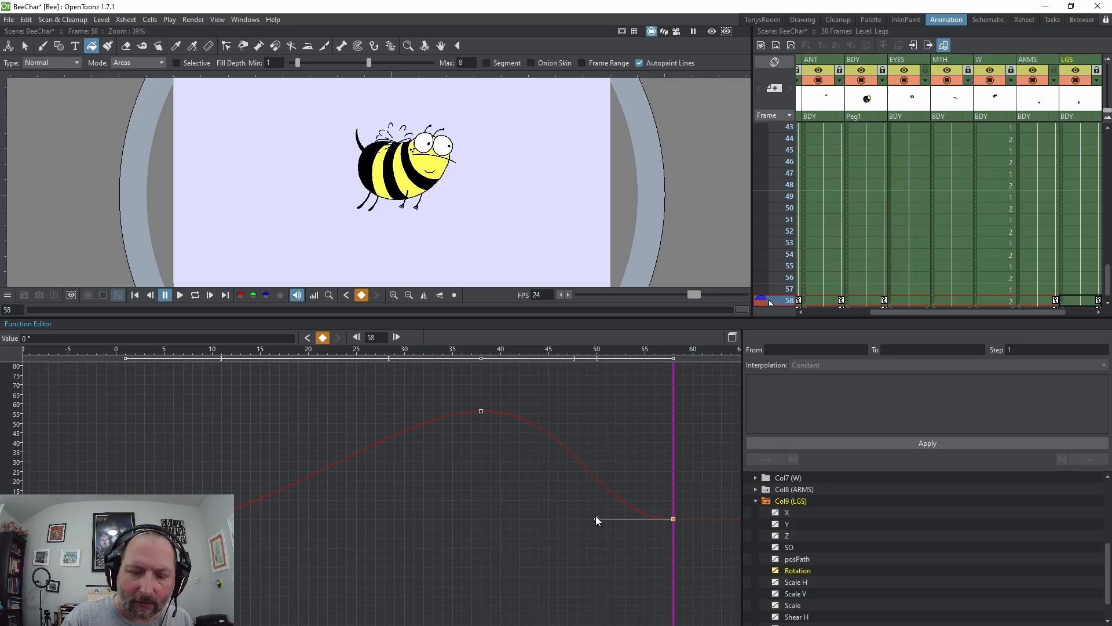
{"action": "left_click_drag", "start_coordinate": [596, 518], "coordinate": [610, 481]}
{"action": "key", "text": "l"}
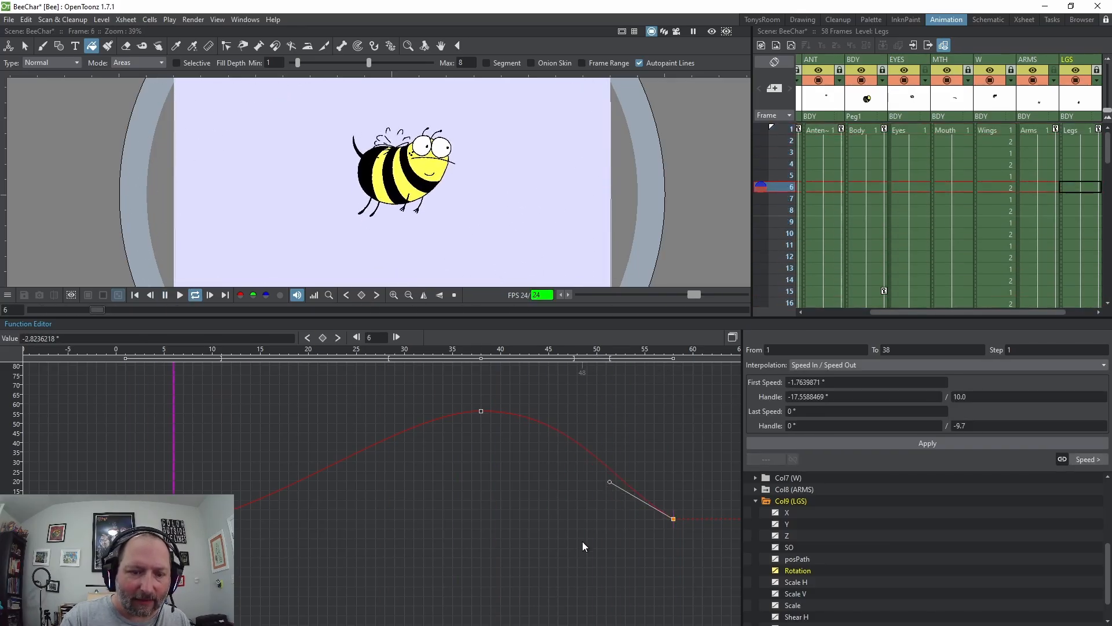
Step: Lower the Legs Rotation keyframe at frame 38 to about 15.2°
{"action": "left_click_drag", "start_coordinate": [480, 412], "coordinate": [483, 436]}
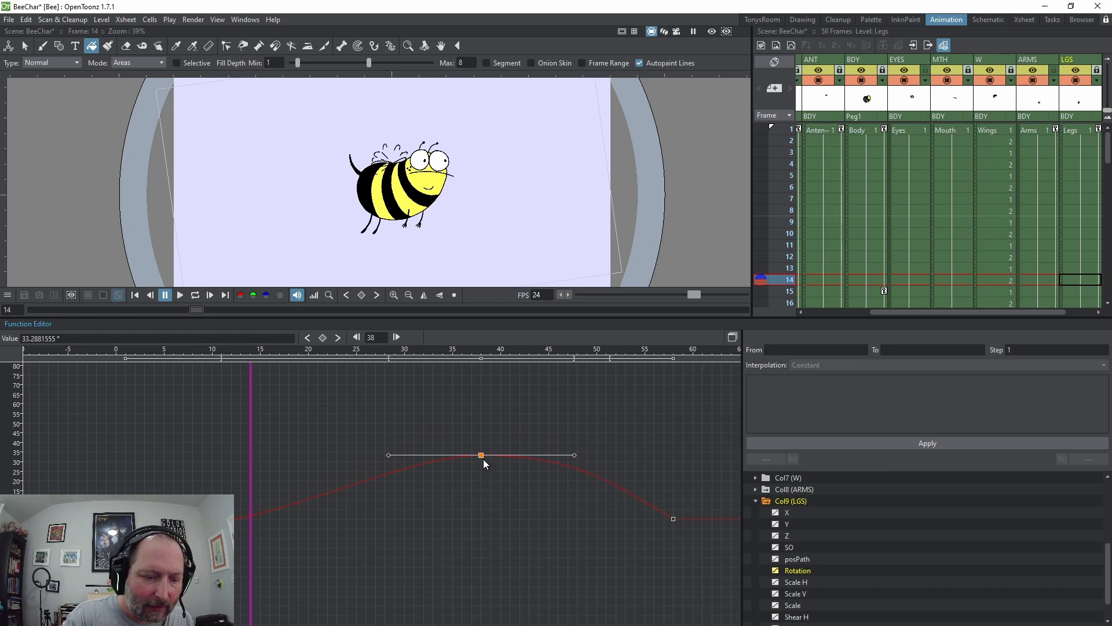
{"action": "left_click_drag", "start_coordinate": [483, 474], "coordinate": [484, 488]}
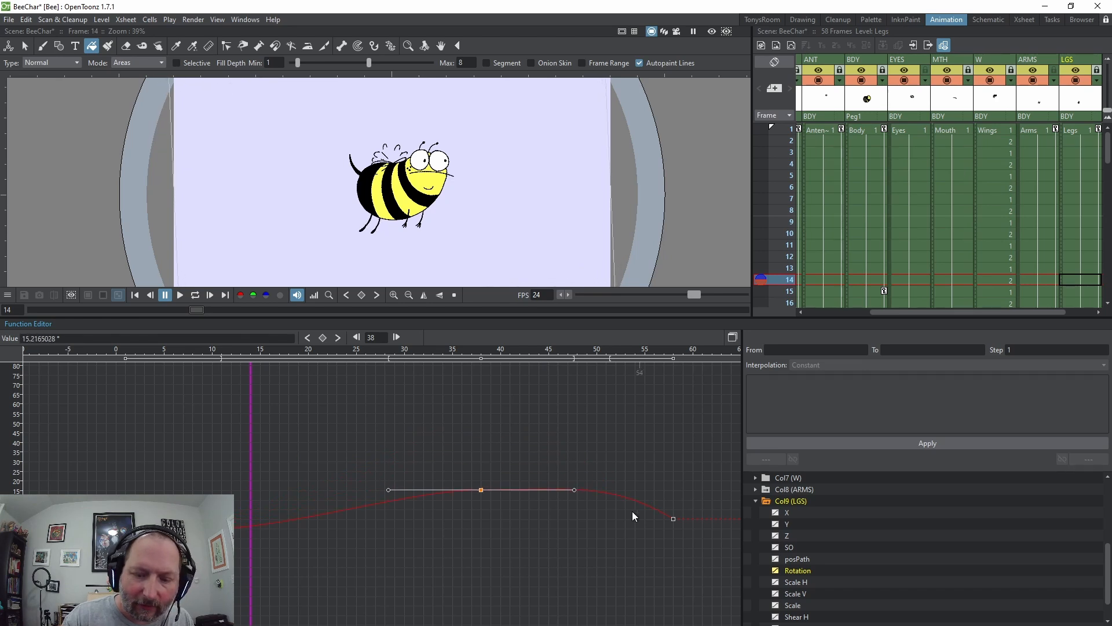
Step: Shorten both easing handles at frame 38 to about 6 frames, flatten the frame 58 handle's slope, and loop the playback
{"action": "left_click_drag", "start_coordinate": [603, 508], "coordinate": [538, 489]}
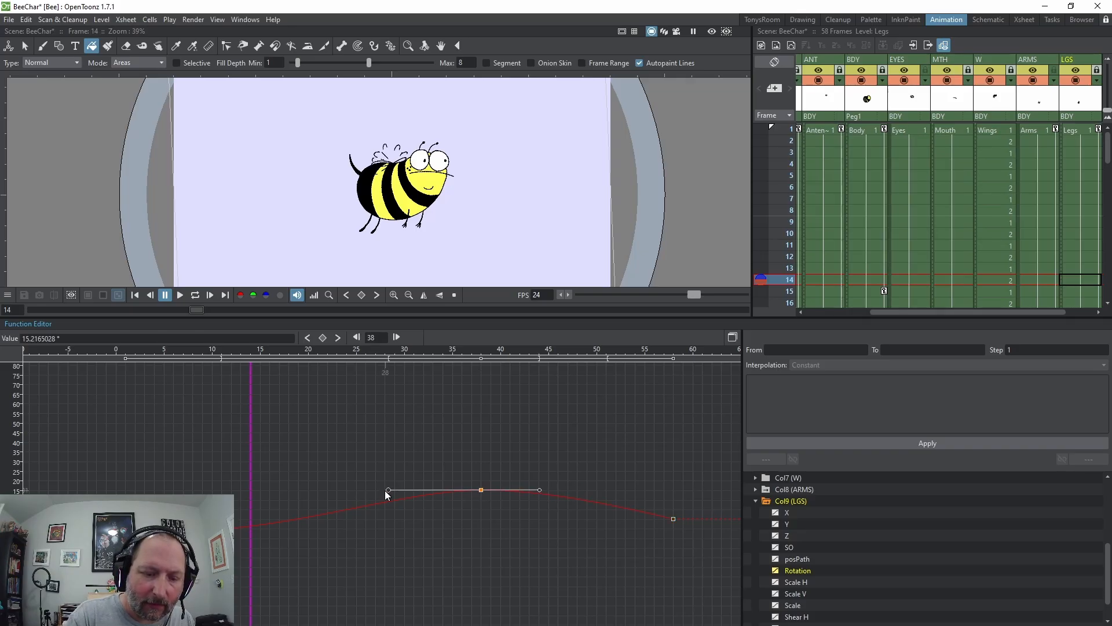
{"action": "left_click_drag", "start_coordinate": [387, 492], "coordinate": [423, 488]}
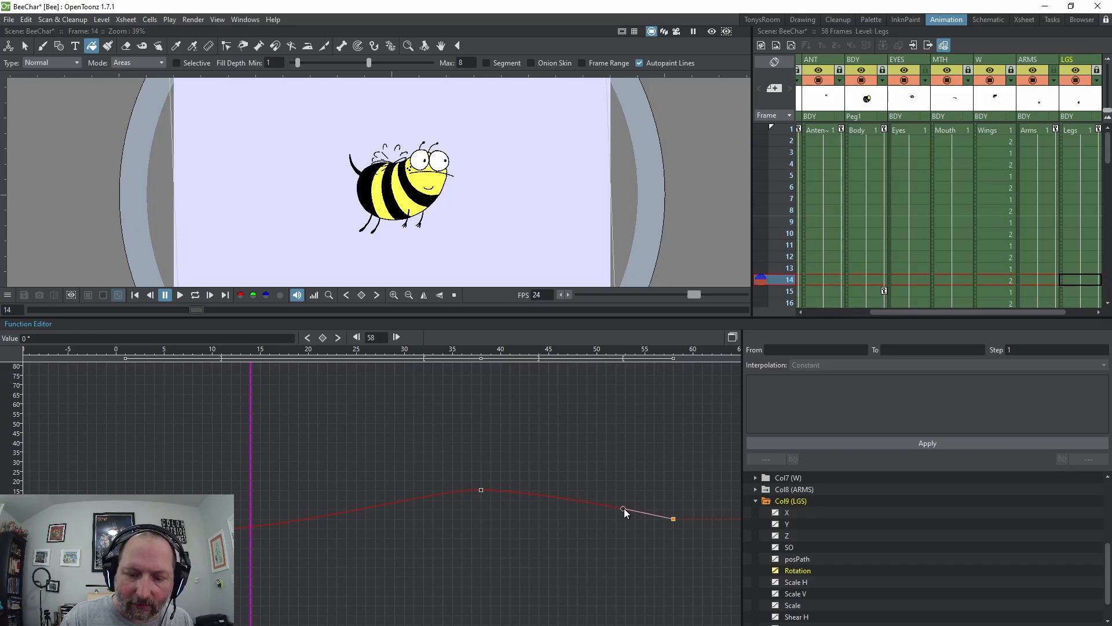
{"action": "key", "text": "l"}
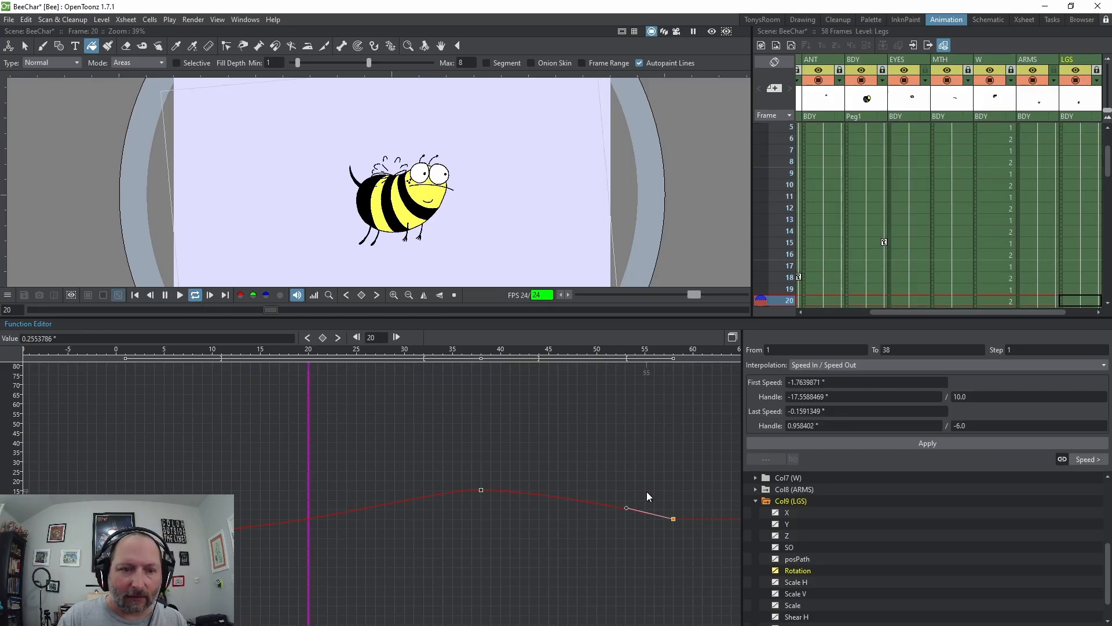